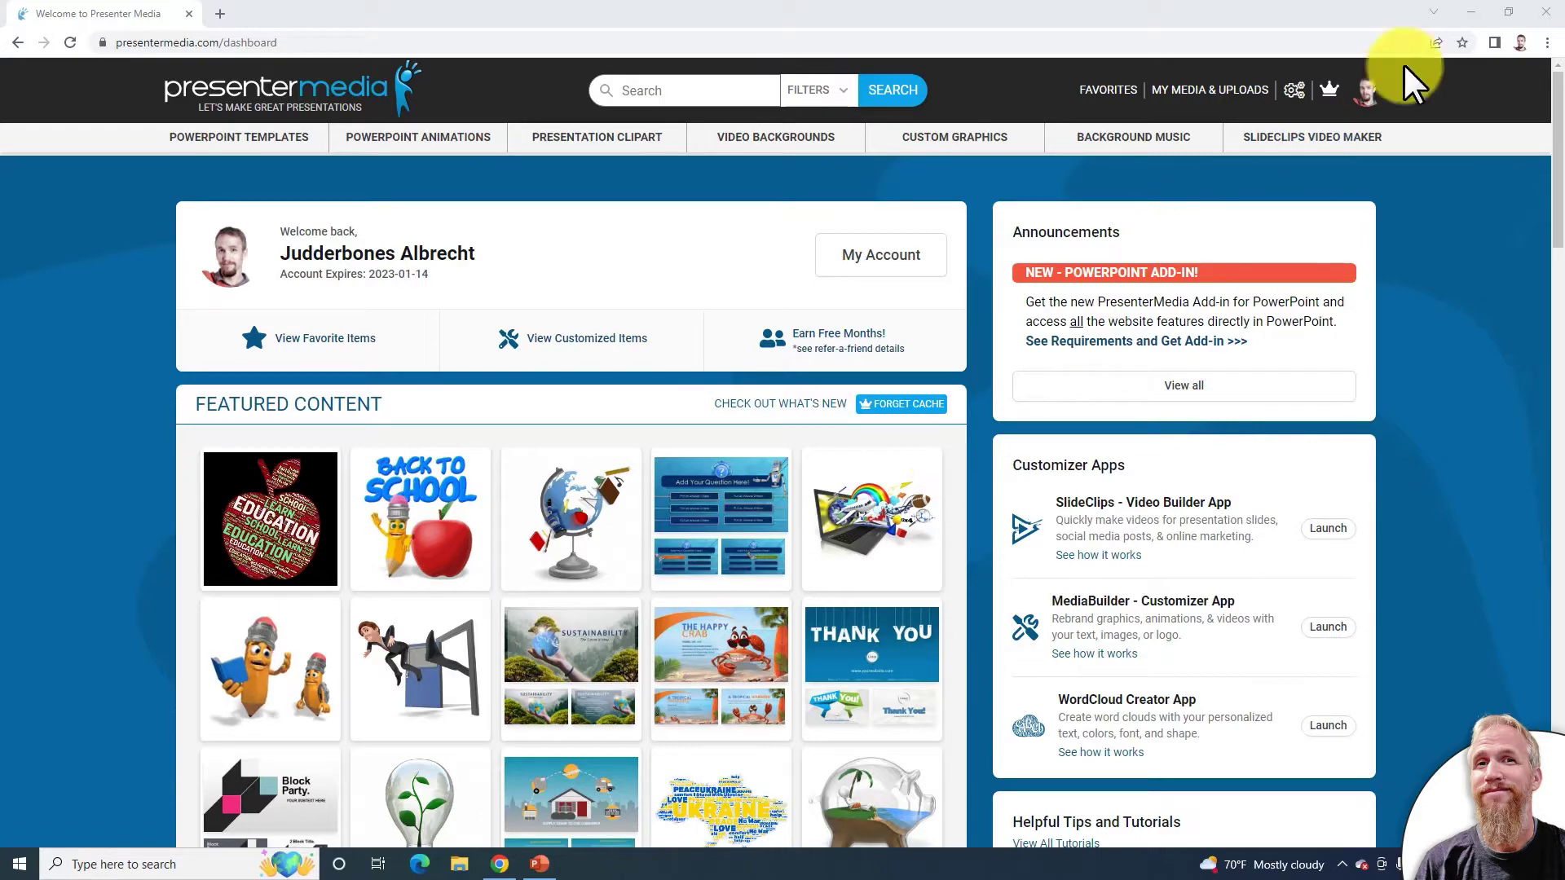
Step: Open PresenterMedia's PowerPoint Templates listing from the top navigation bar
{"action": "mouse_move", "coordinate": [240, 134]}
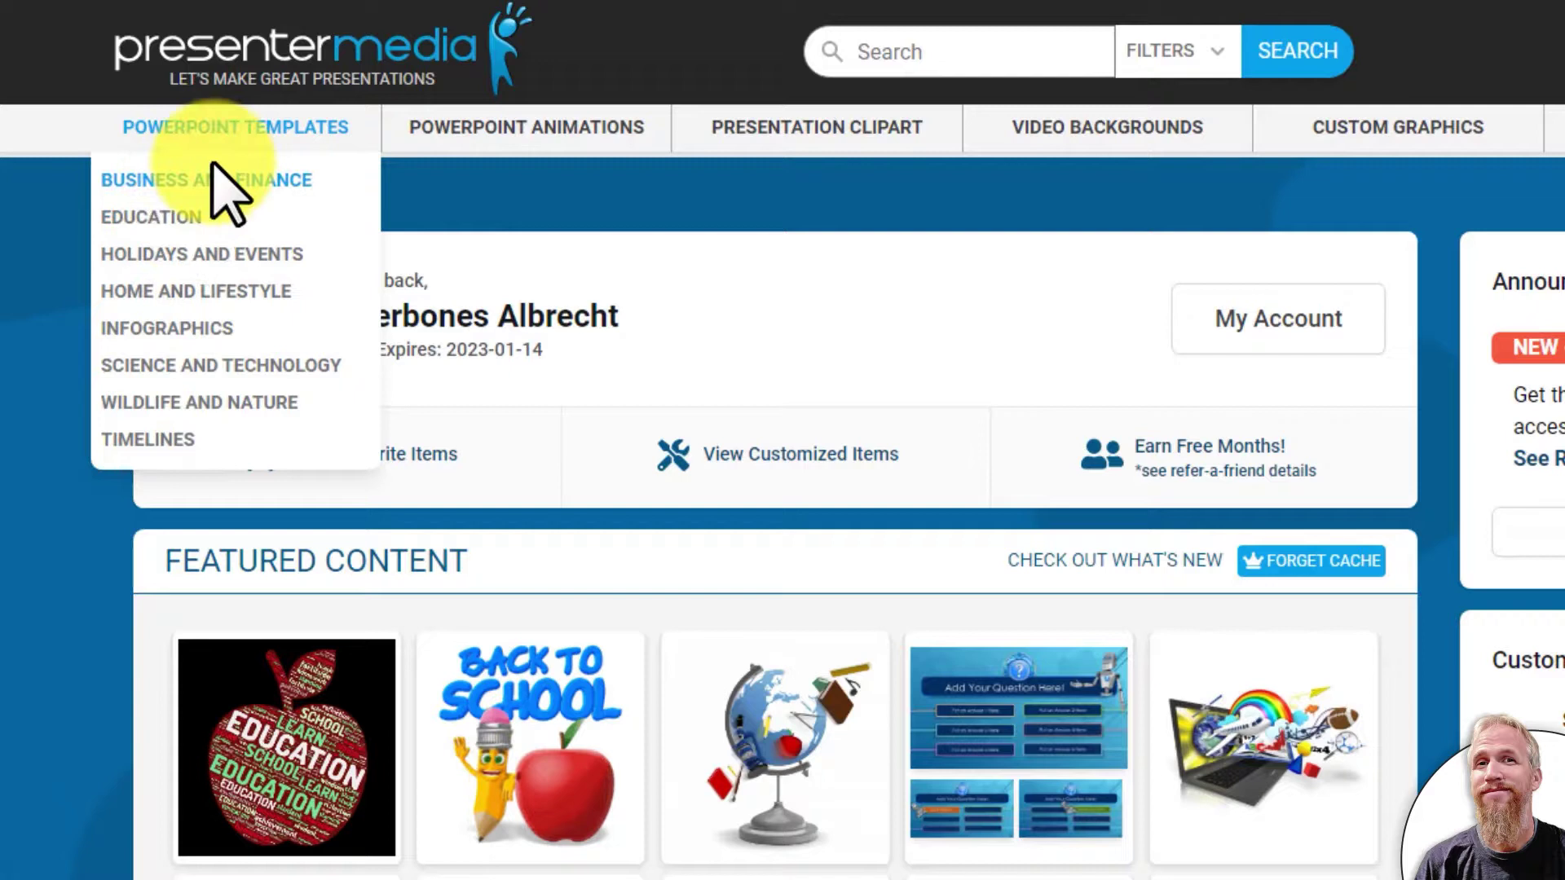
{"action": "mouse_move", "coordinate": [272, 137]}
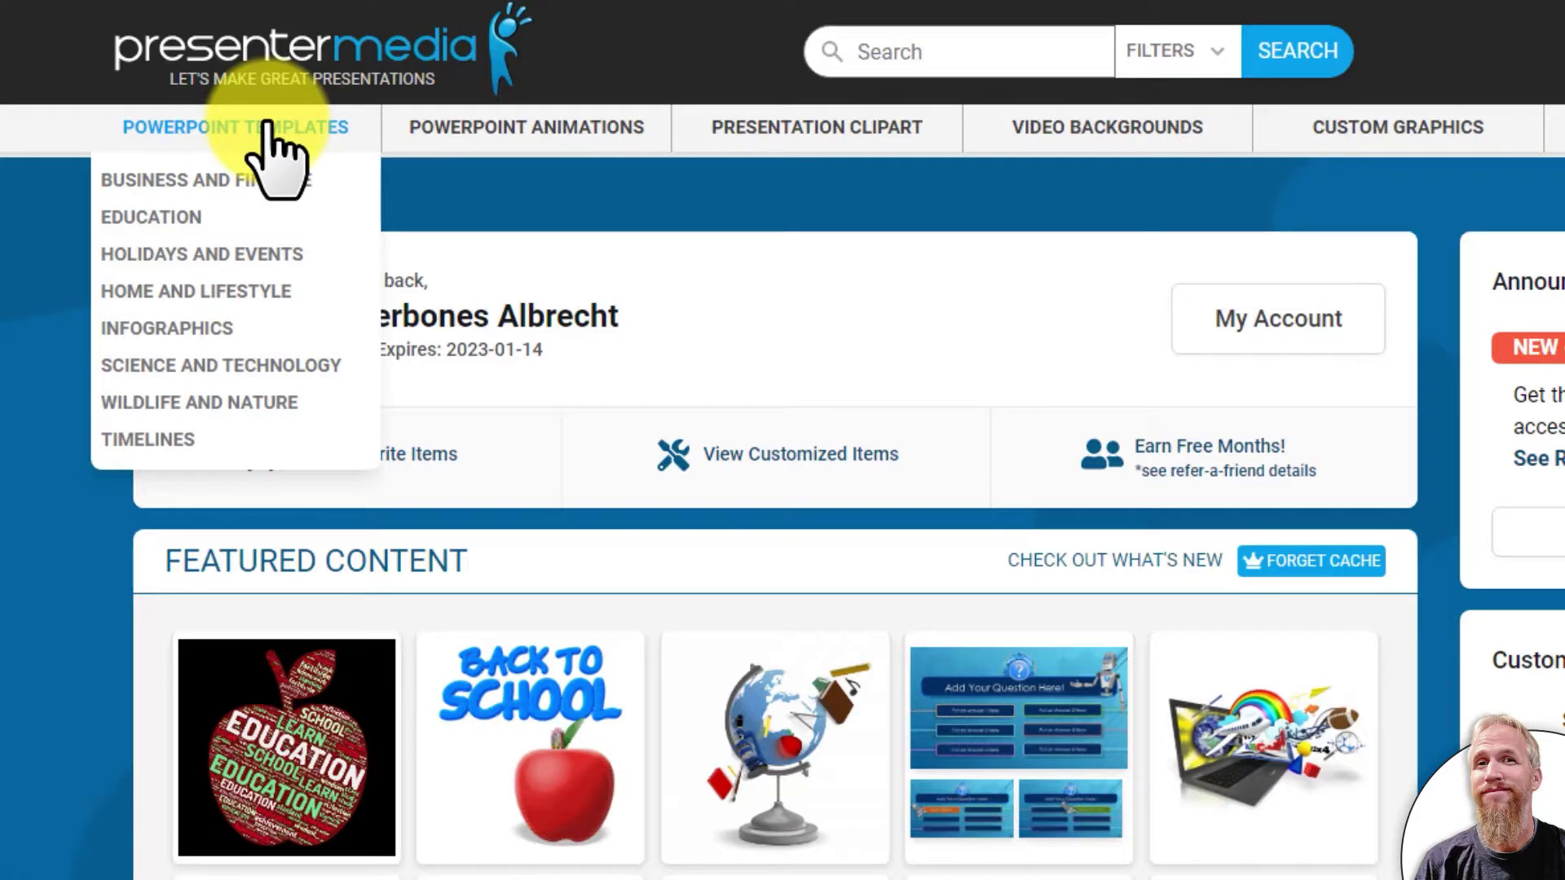
{"action": "left_click", "coordinate": [268, 127]}
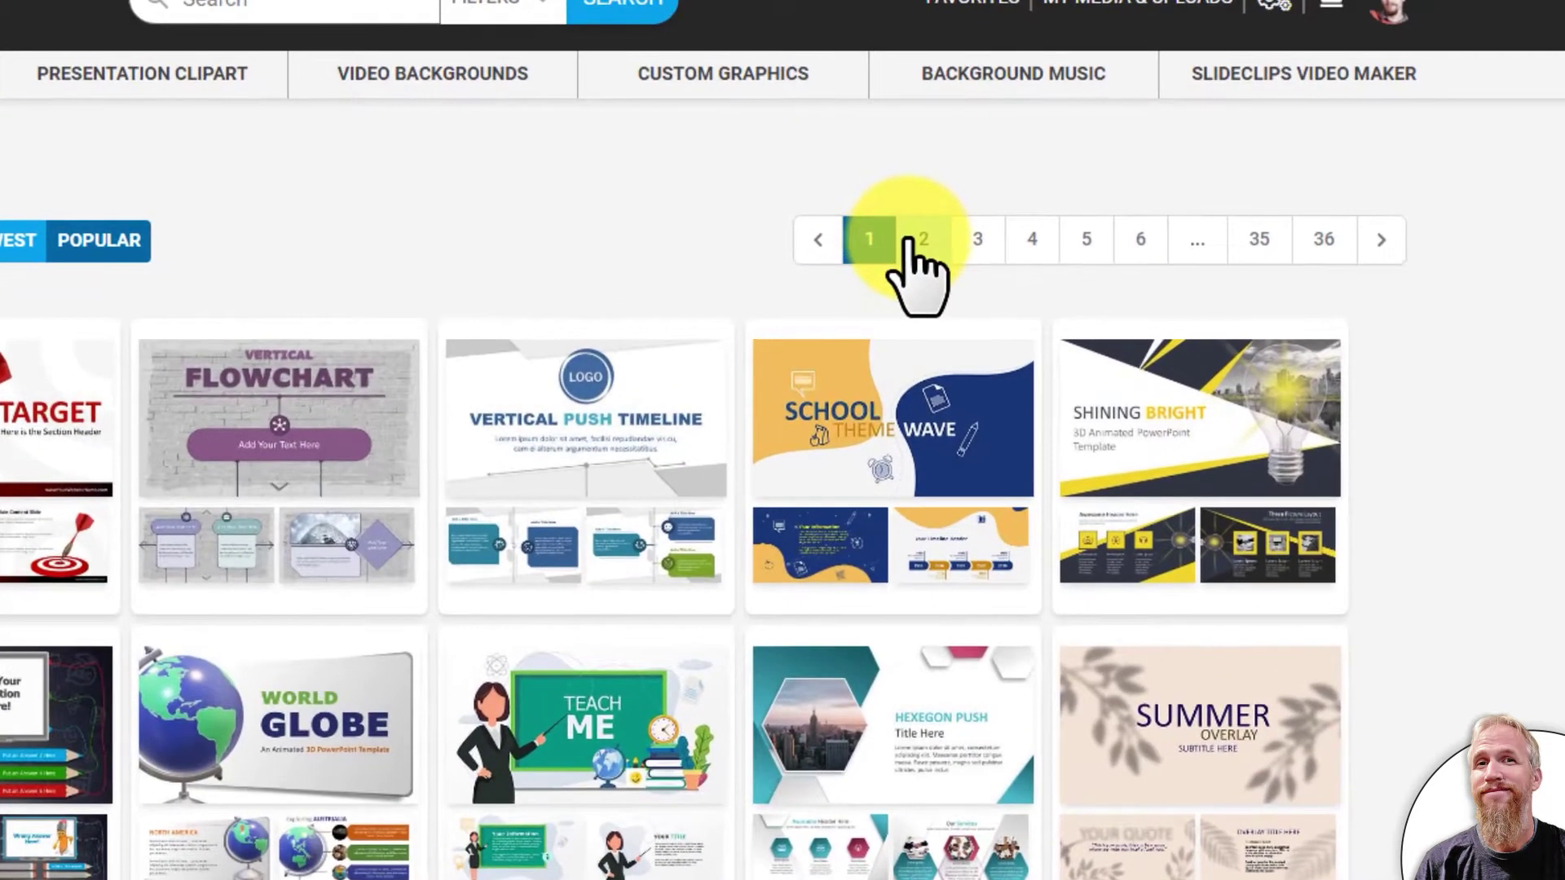
Step: Browse template pages 2–4, return to page 1, and open the Steel Design template
{"action": "left_click", "coordinate": [962, 235]}
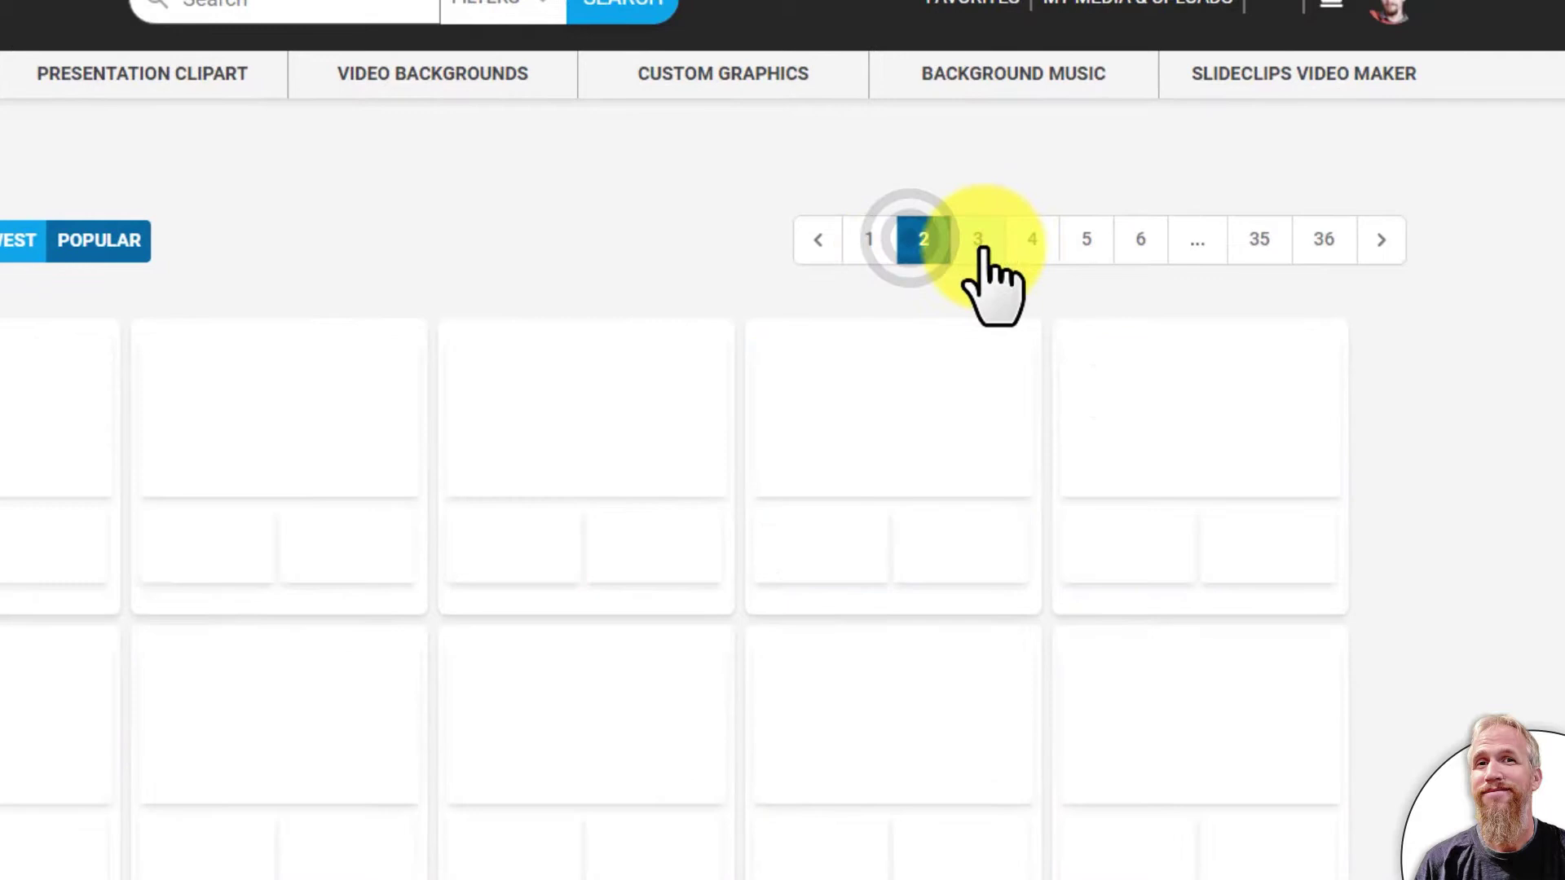
{"action": "left_click", "coordinate": [1013, 236]}
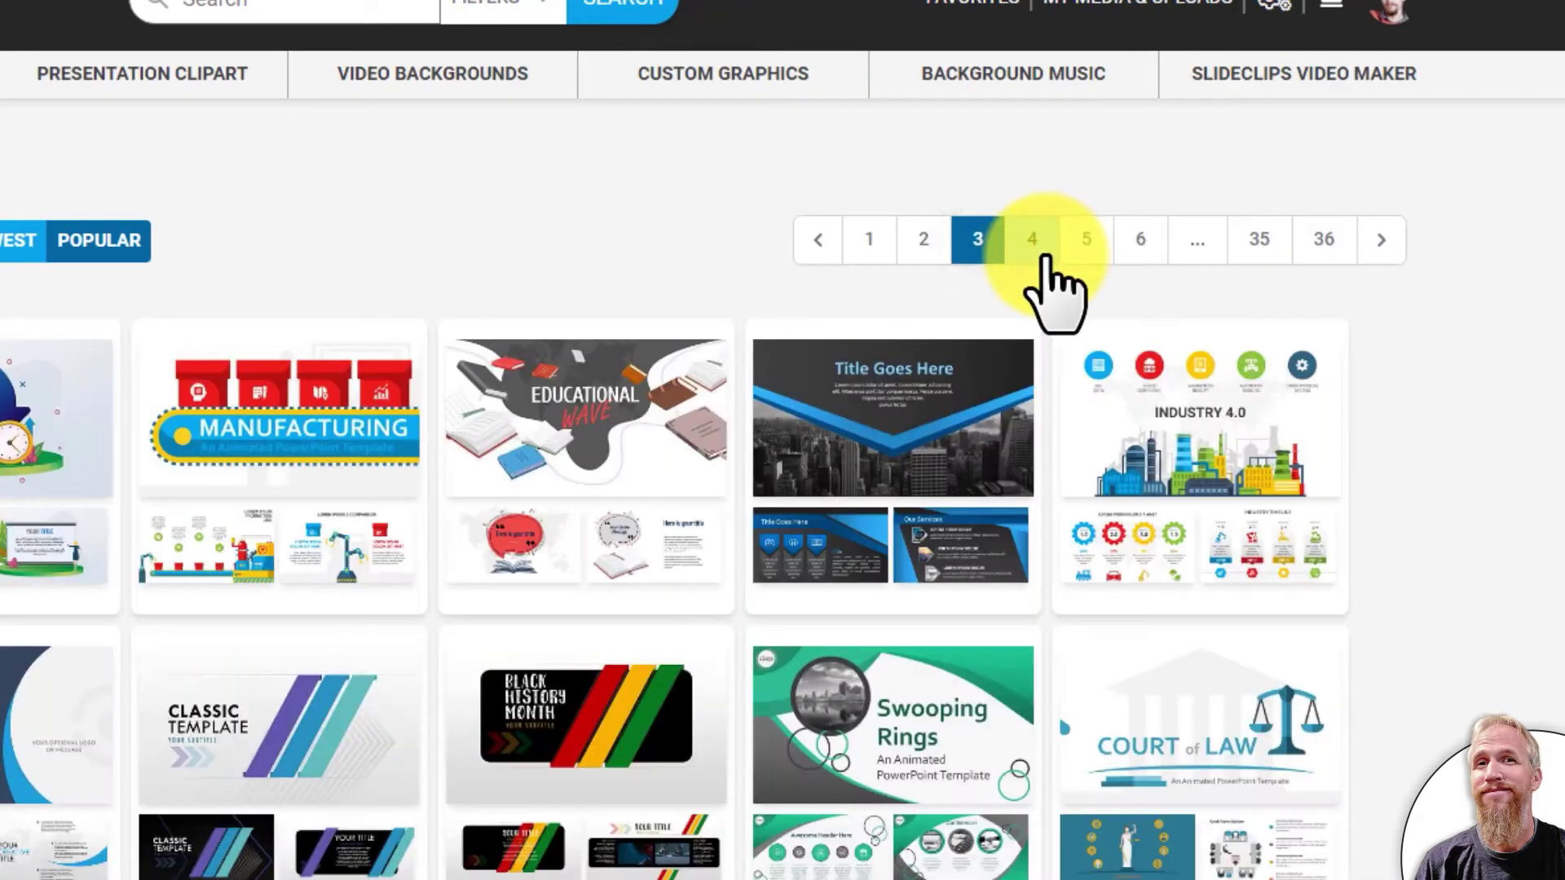
{"action": "left_click", "coordinate": [1045, 259]}
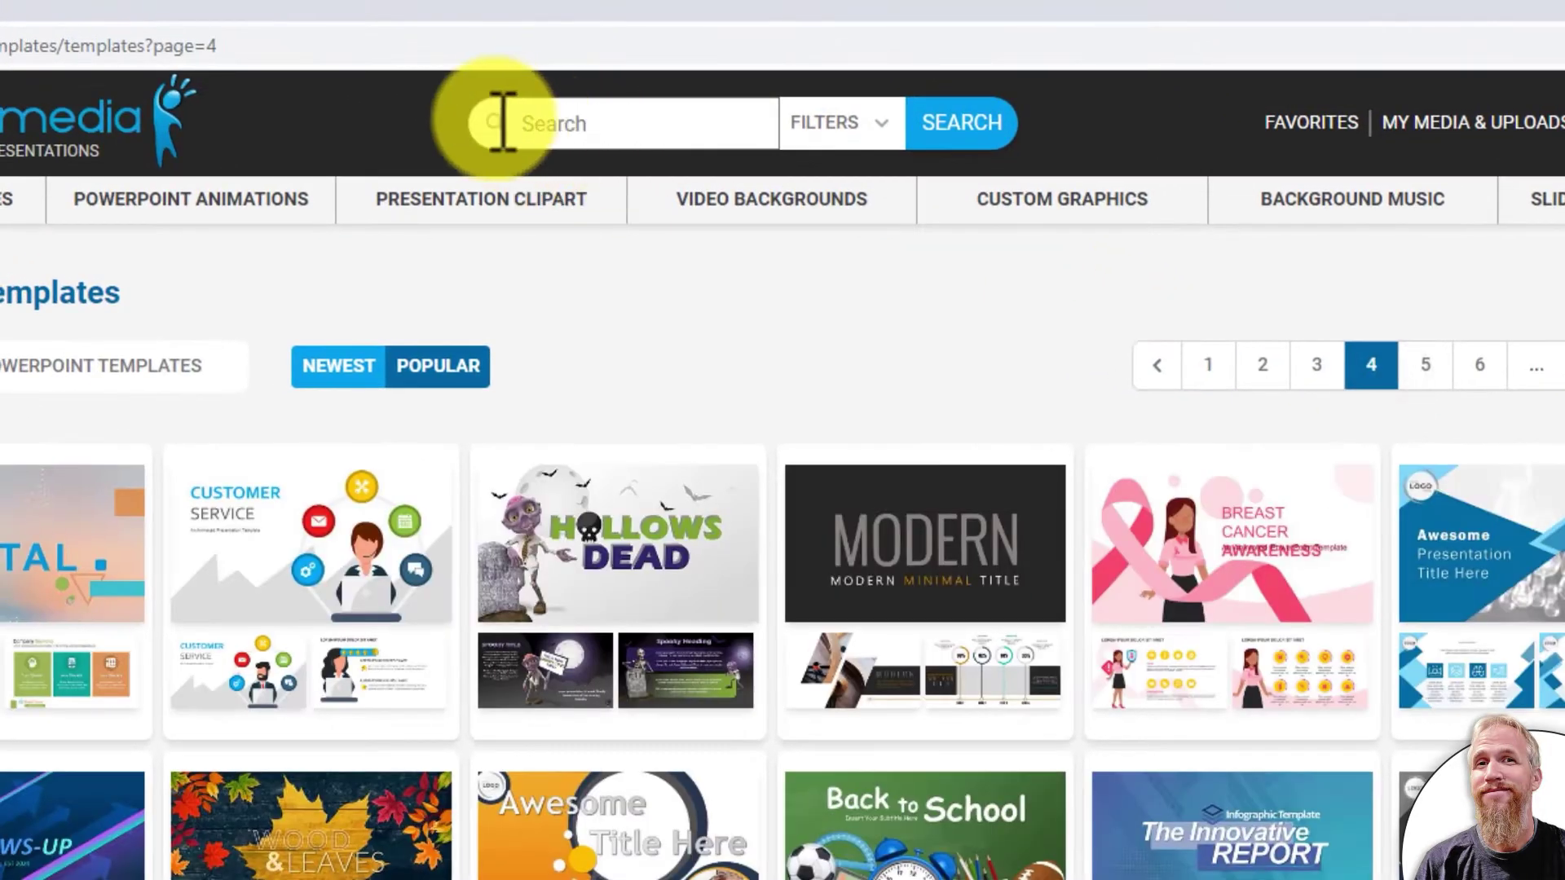
{"action": "left_click", "coordinate": [825, 122]}
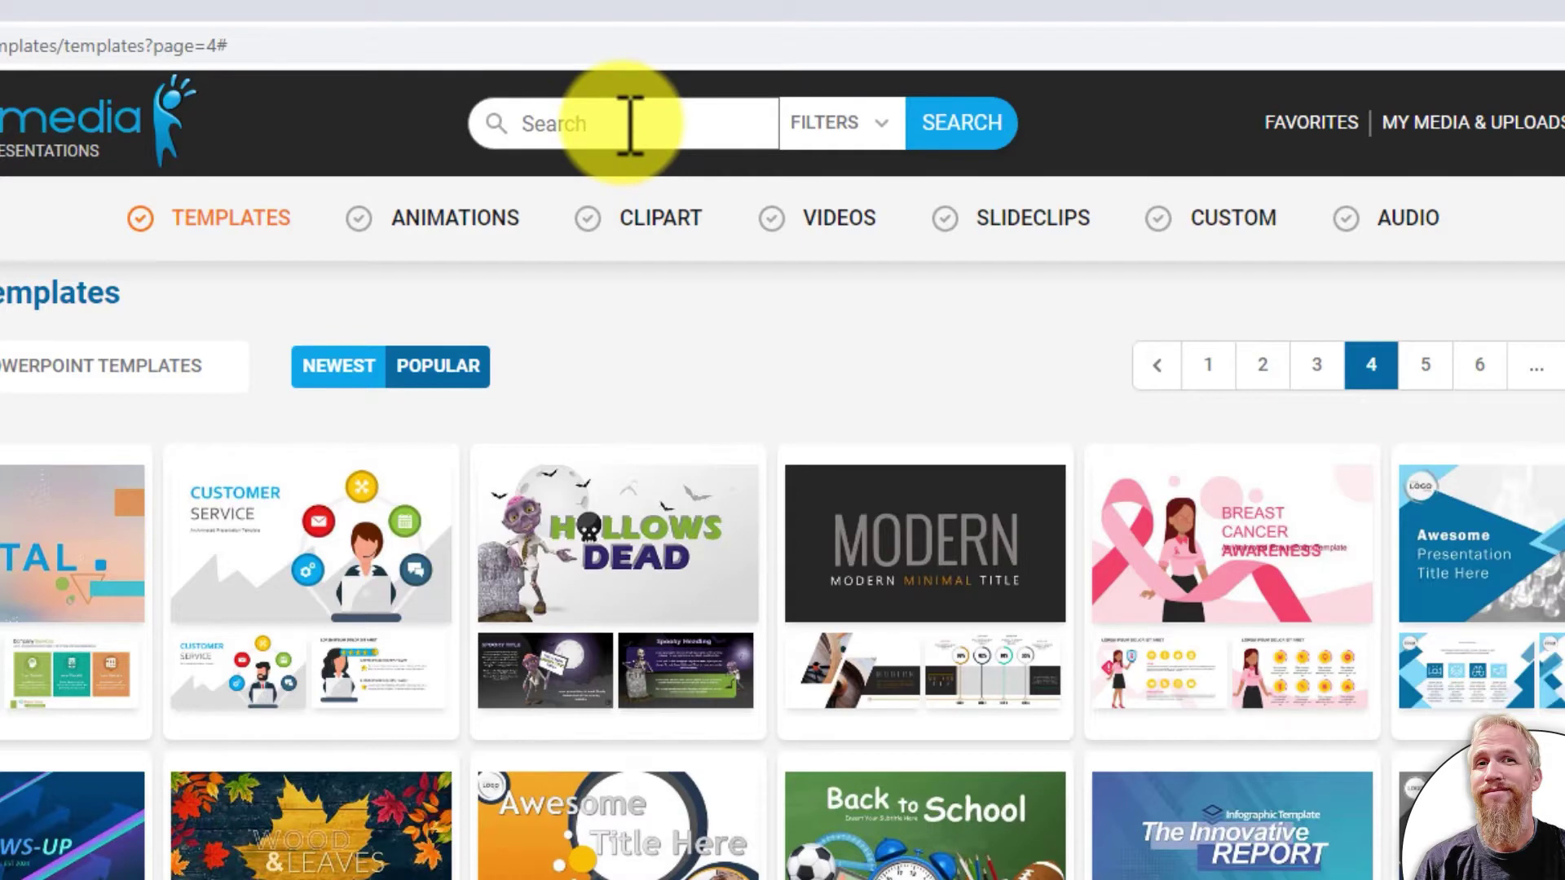
{"action": "left_click", "coordinate": [800, 326]}
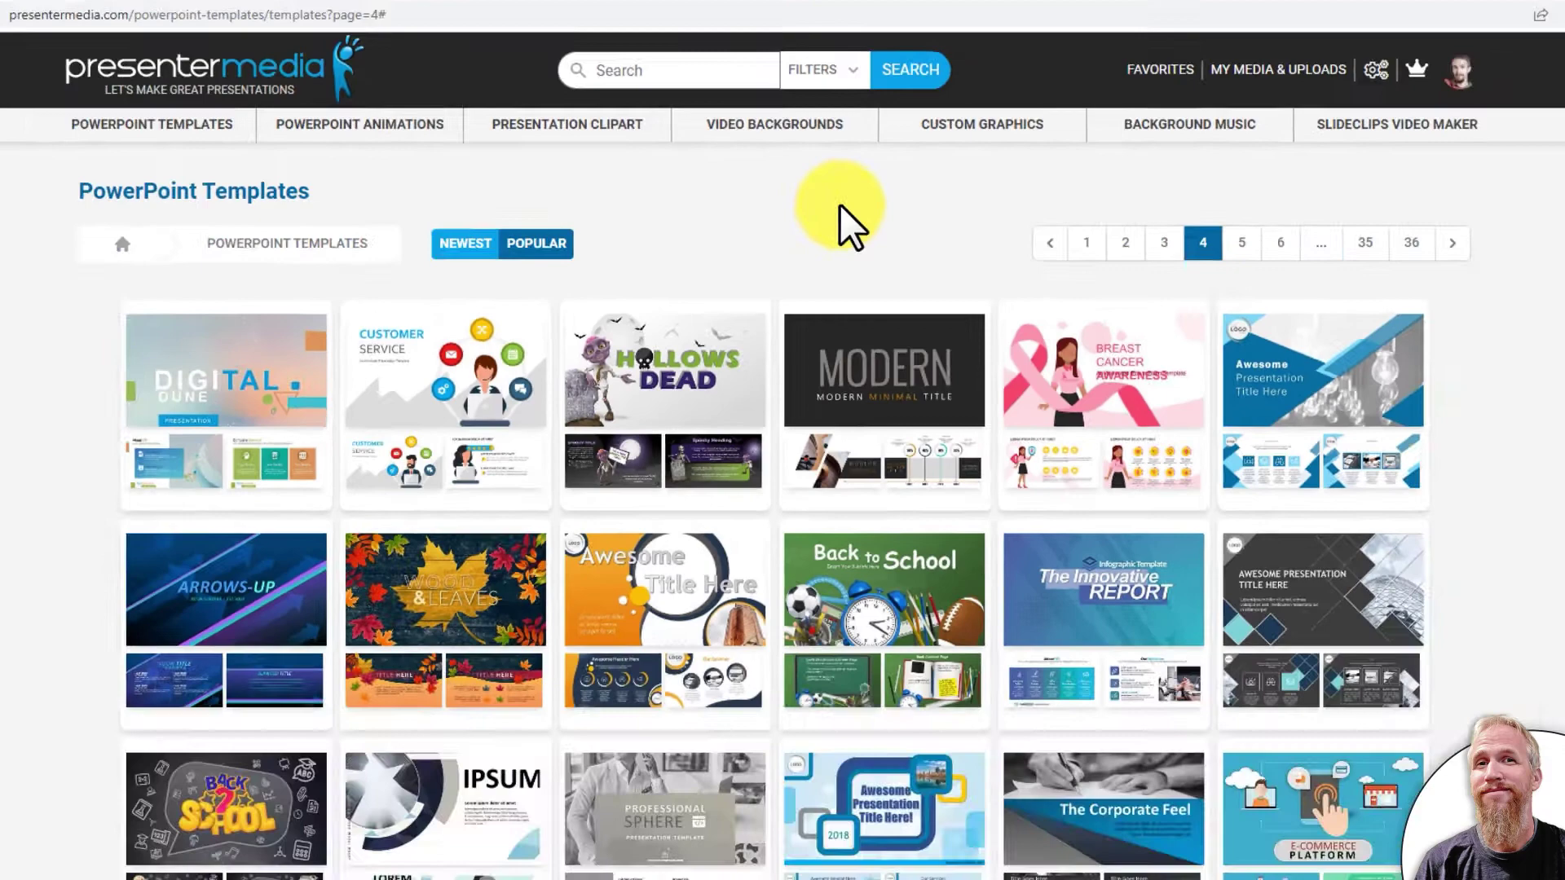
{"action": "left_click", "coordinate": [1086, 242]}
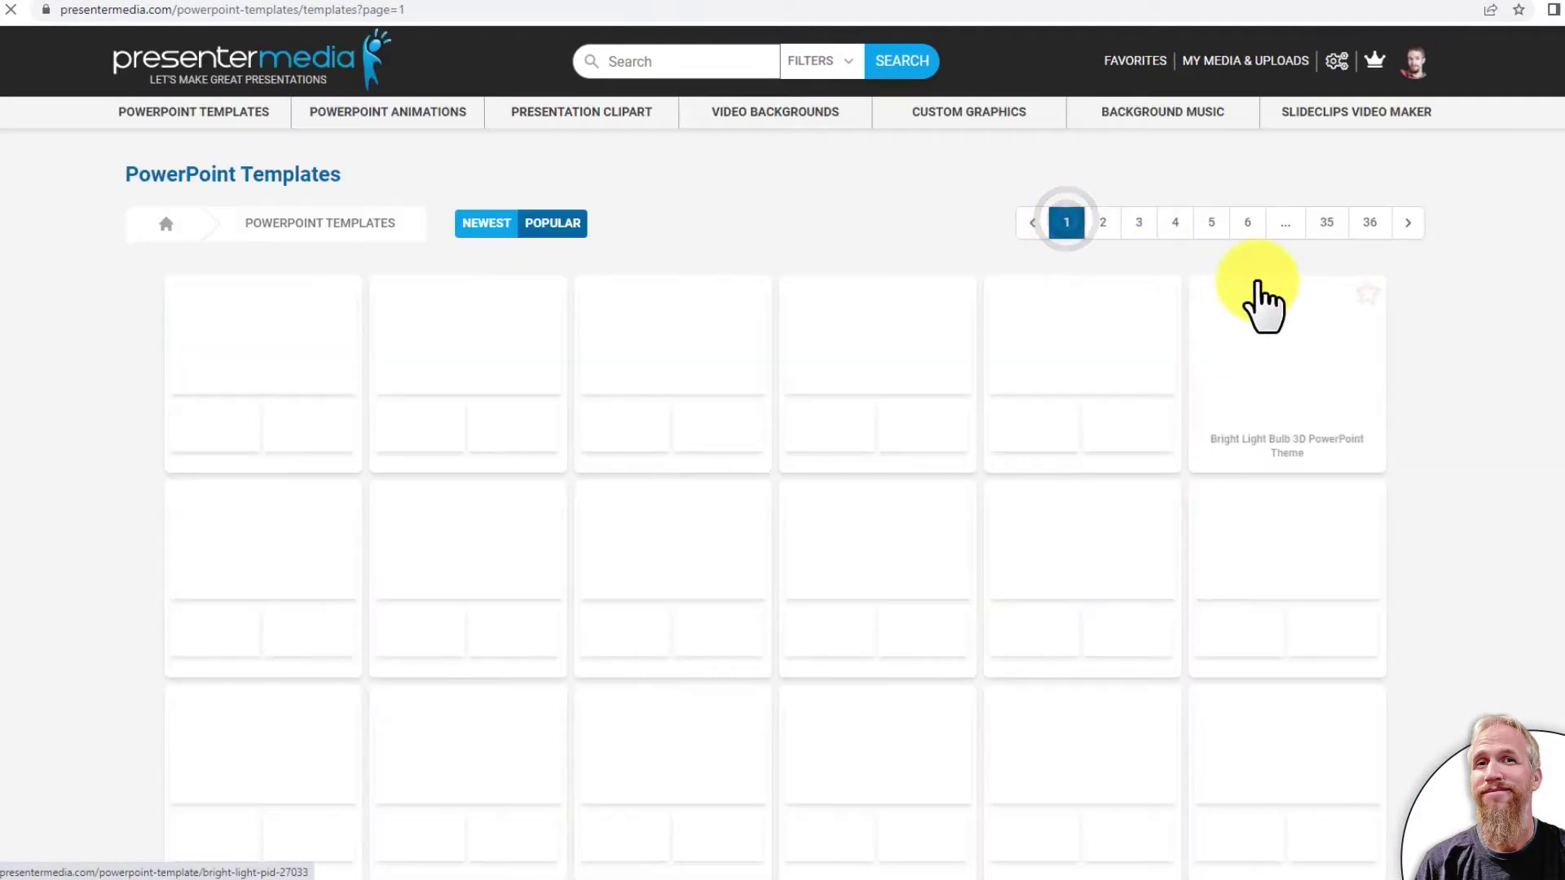
{"action": "scroll", "coordinate": [1388, 422], "scroll_direction": "down", "scroll_amount": 4}
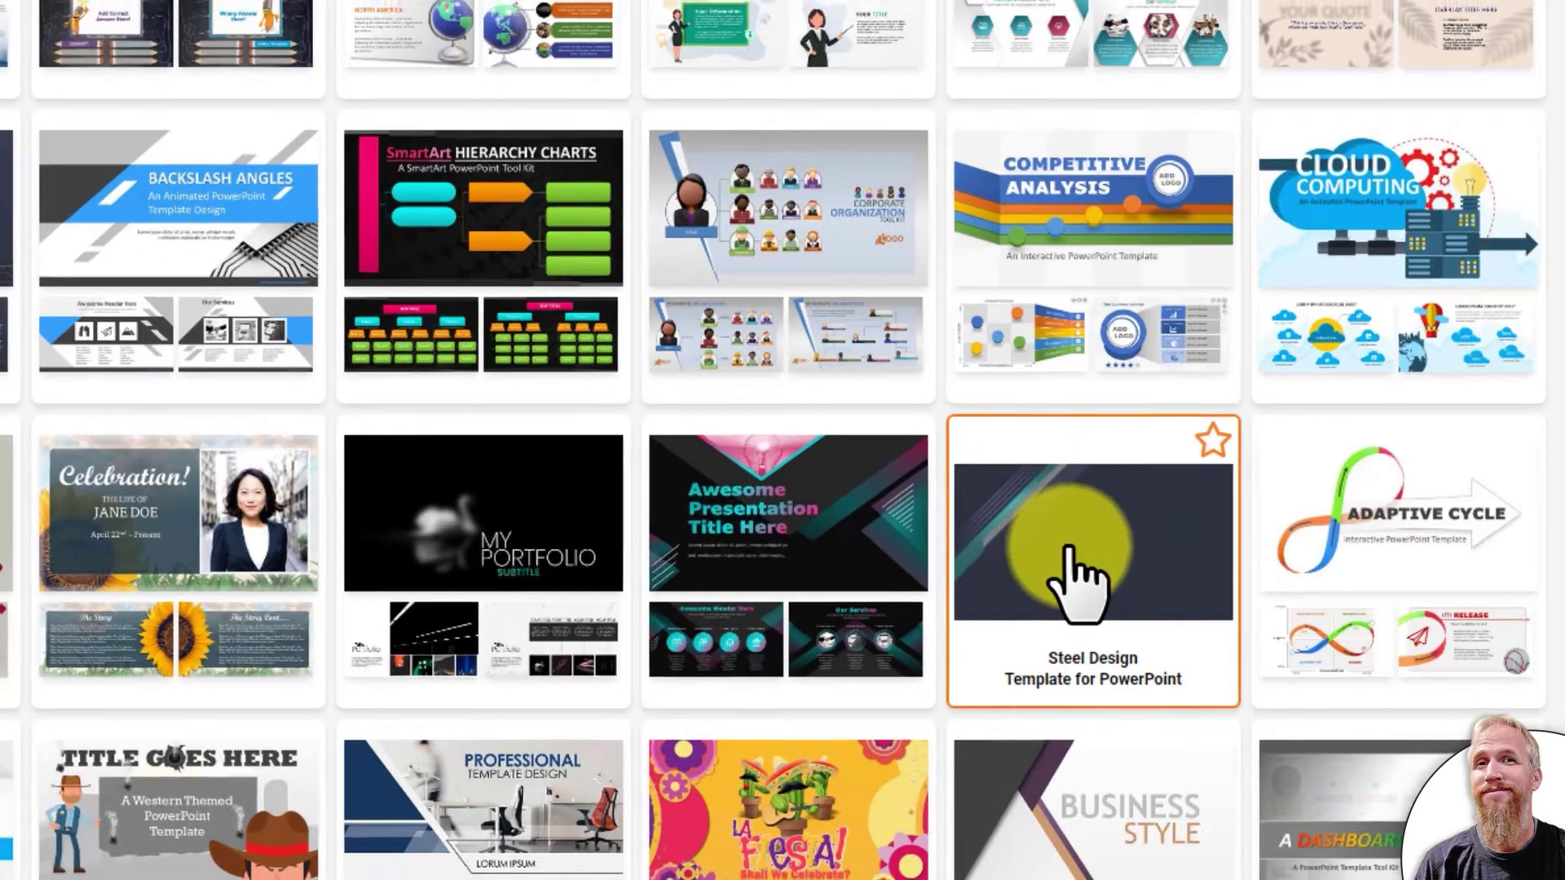
{"action": "left_click", "coordinate": [1065, 542]}
Step: Play the Steel Design preview, skip ahead and pause at 0:16, then read the description
{"action": "left_click", "coordinate": [1251, 534]}
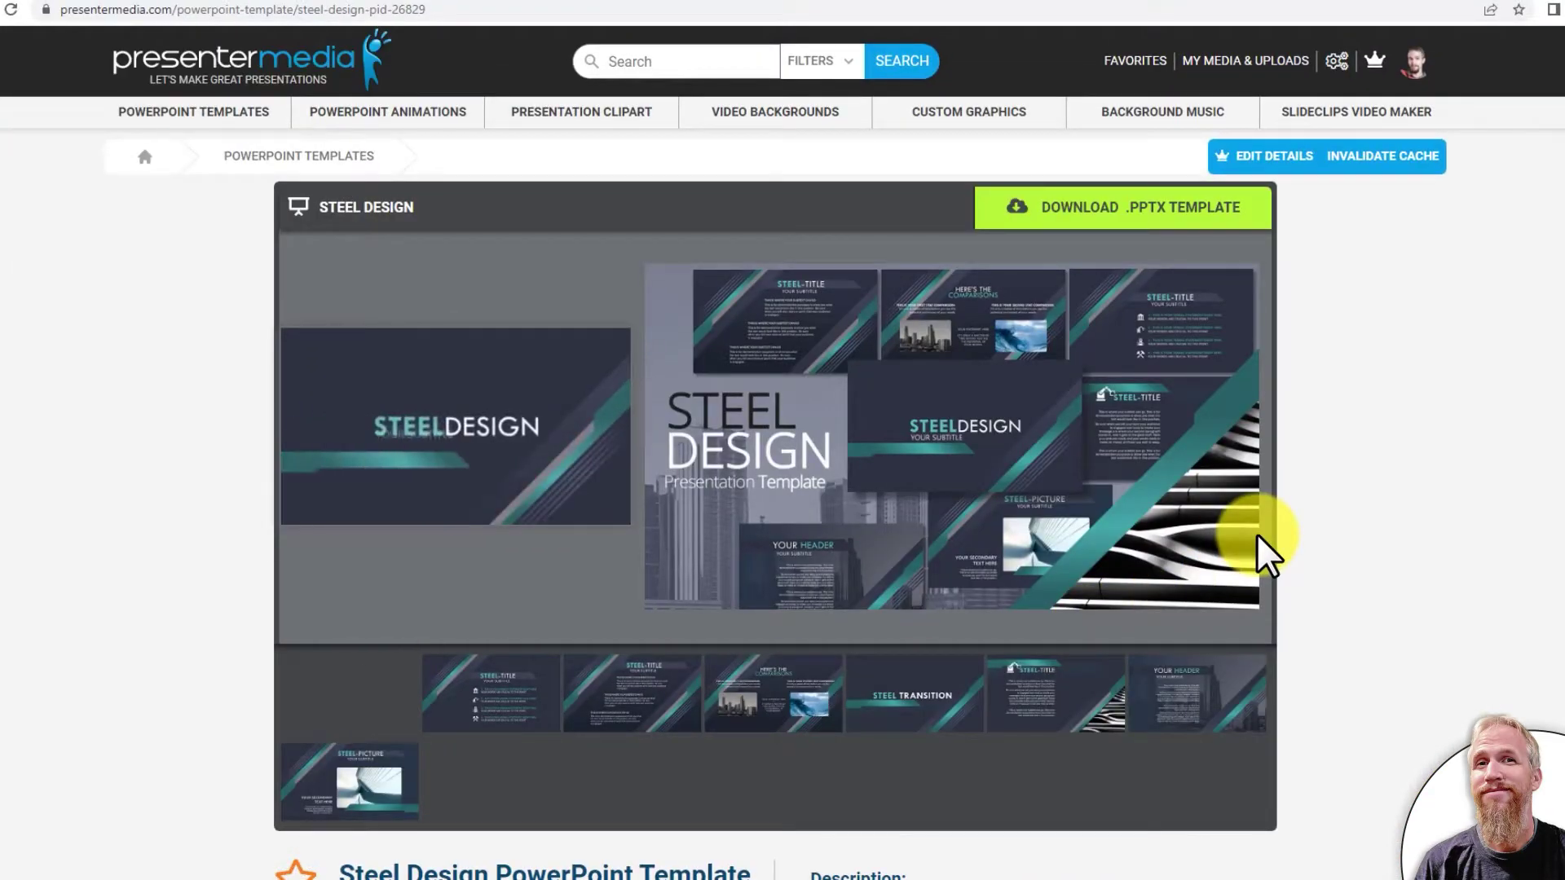
{"action": "left_click", "coordinate": [419, 437]}
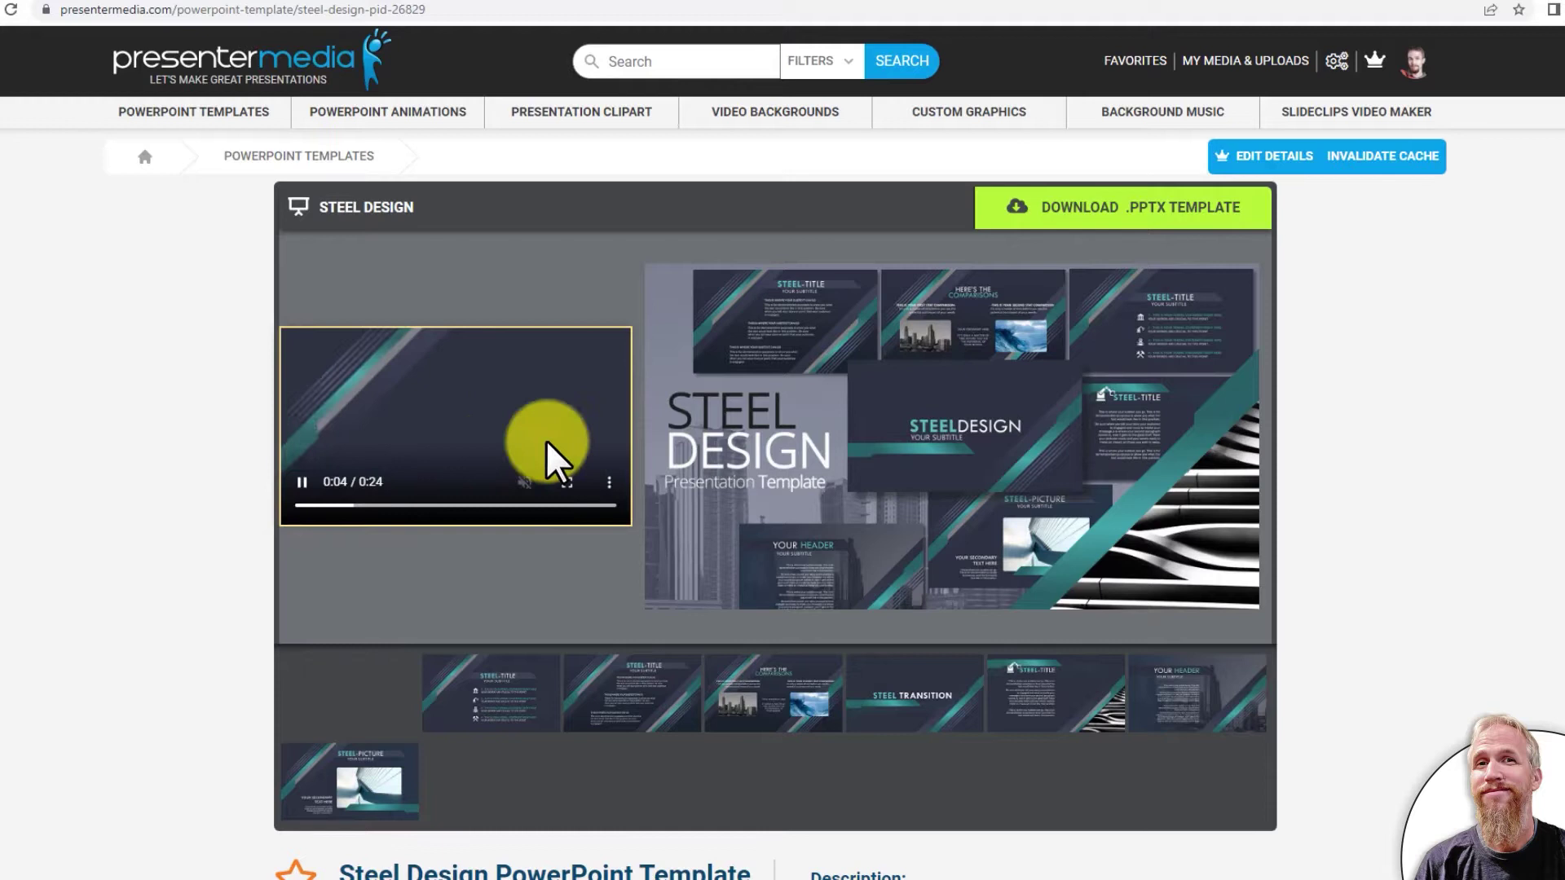
{"action": "scroll", "coordinate": [489, 391], "scroll_direction": "down", "scroll_amount": 1}
{"action": "scroll", "coordinate": [454, 371], "scroll_direction": "up", "scroll_amount": 1}
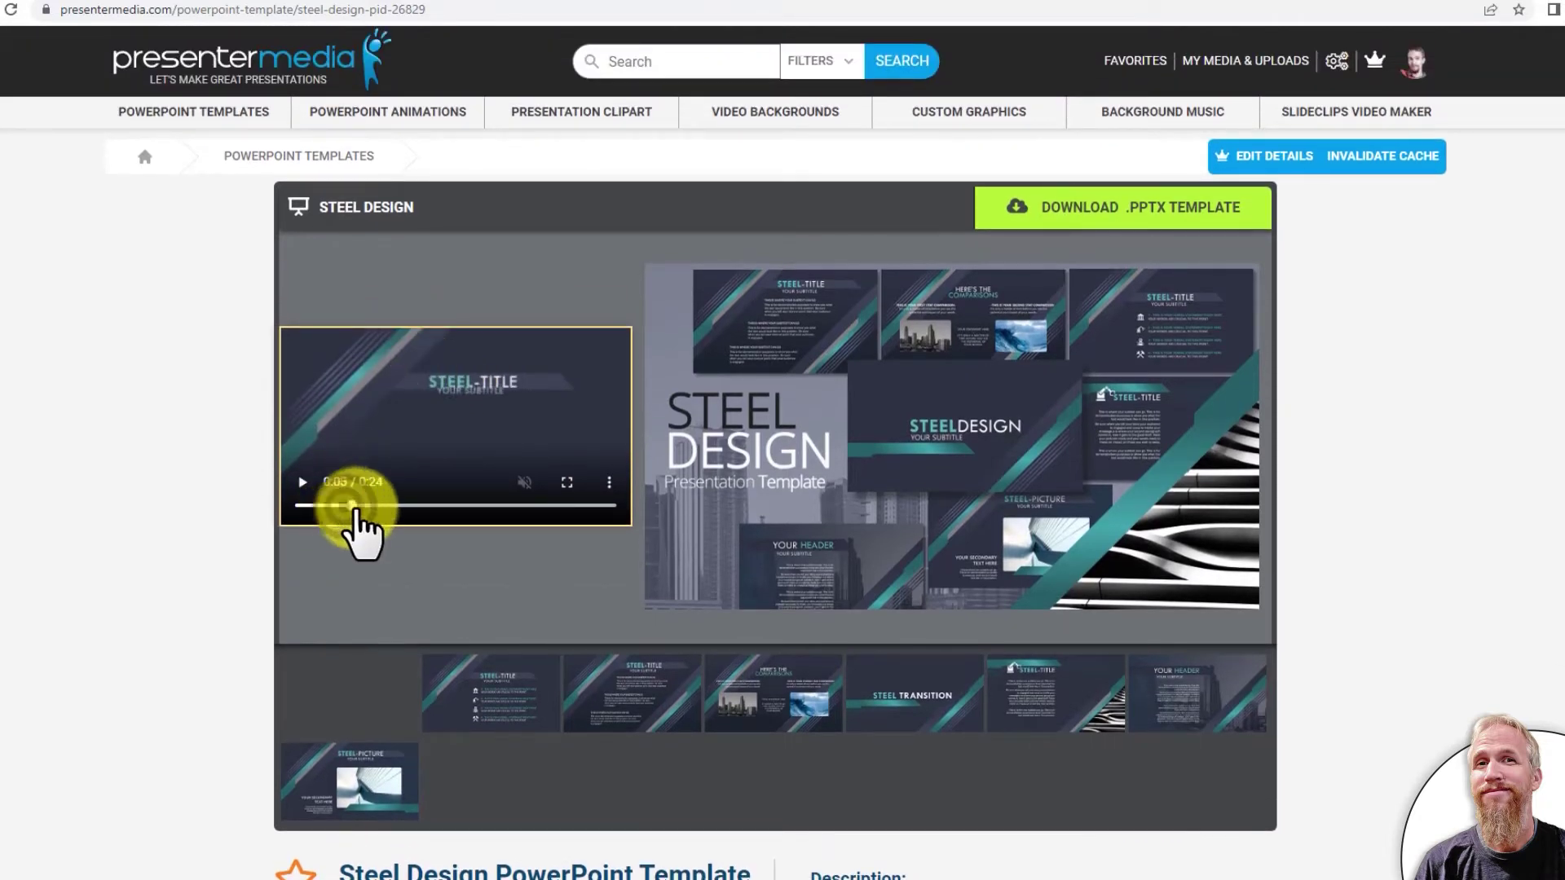
{"action": "left_click_drag", "start_coordinate": [353, 507], "coordinate": [483, 509]}
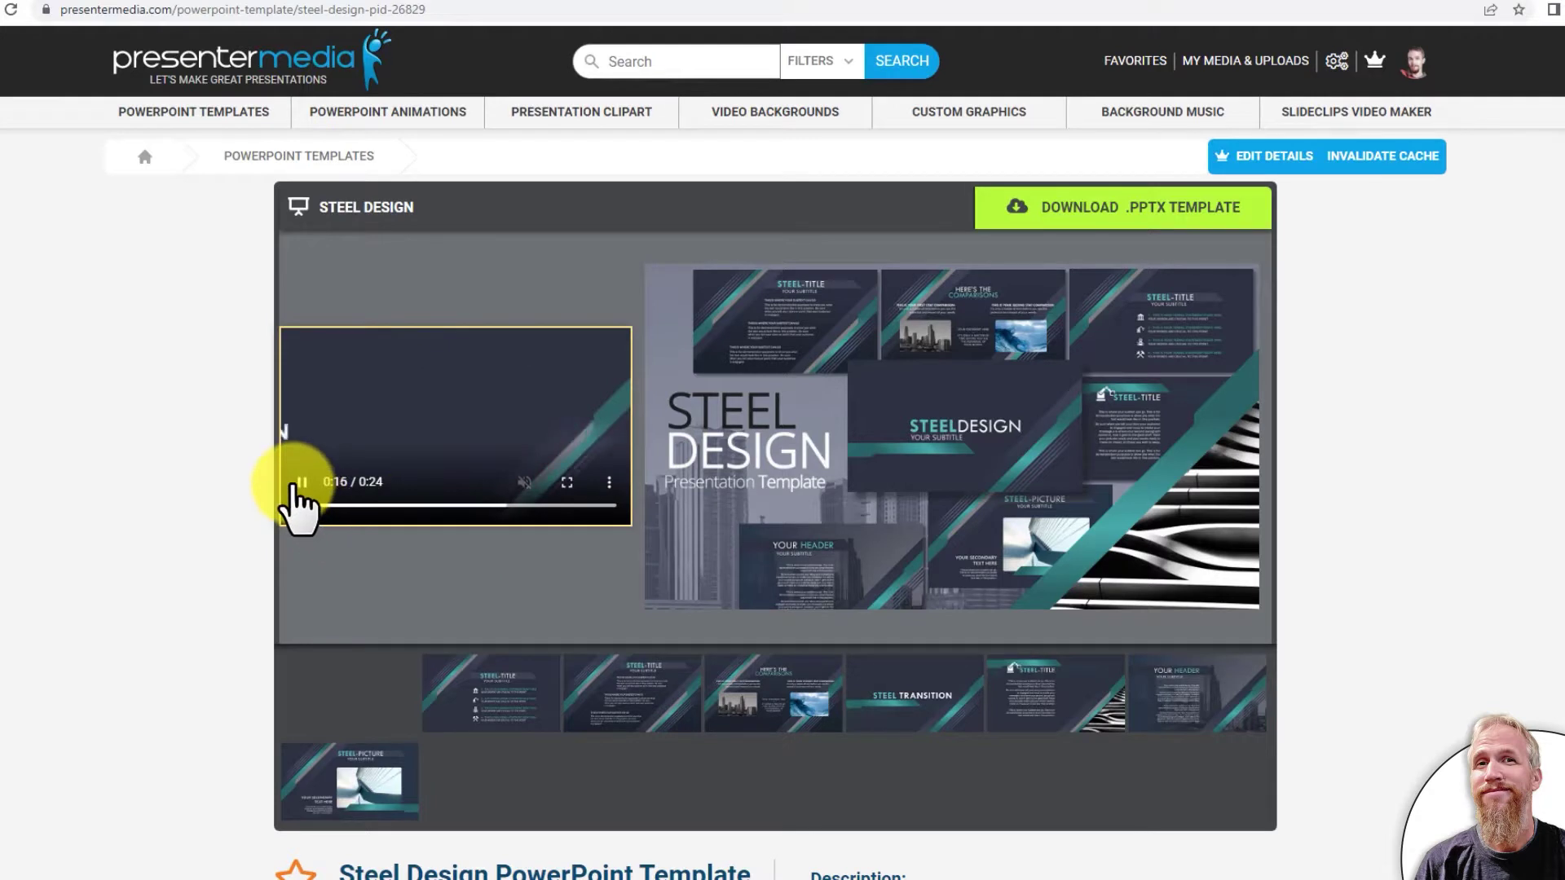
{"action": "left_click", "coordinate": [295, 485]}
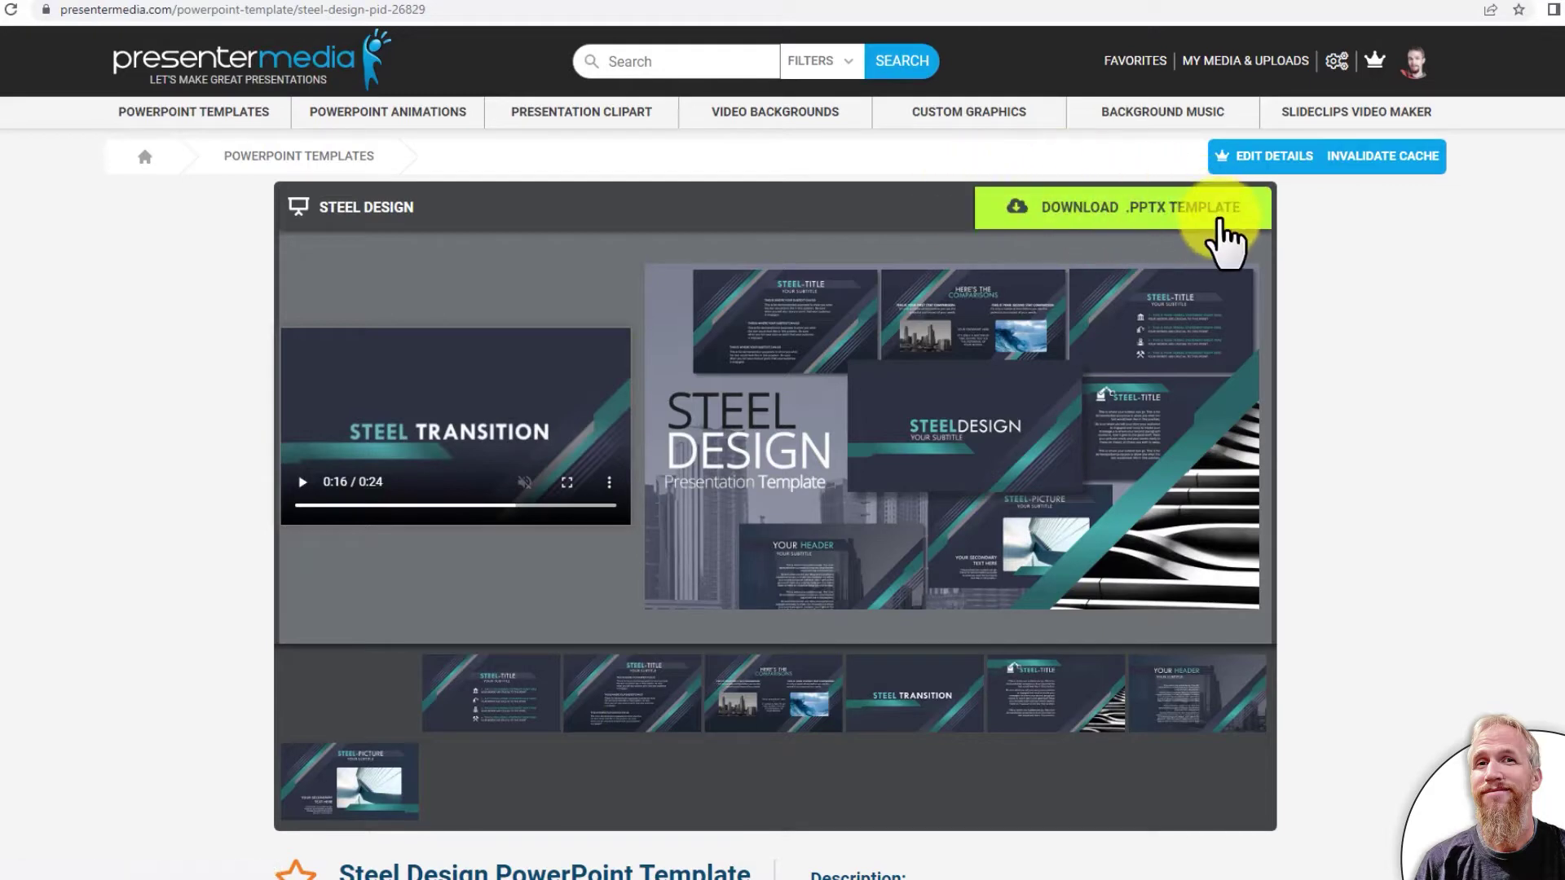
{"action": "scroll", "coordinate": [1229, 326], "scroll_direction": "down", "scroll_amount": 3}
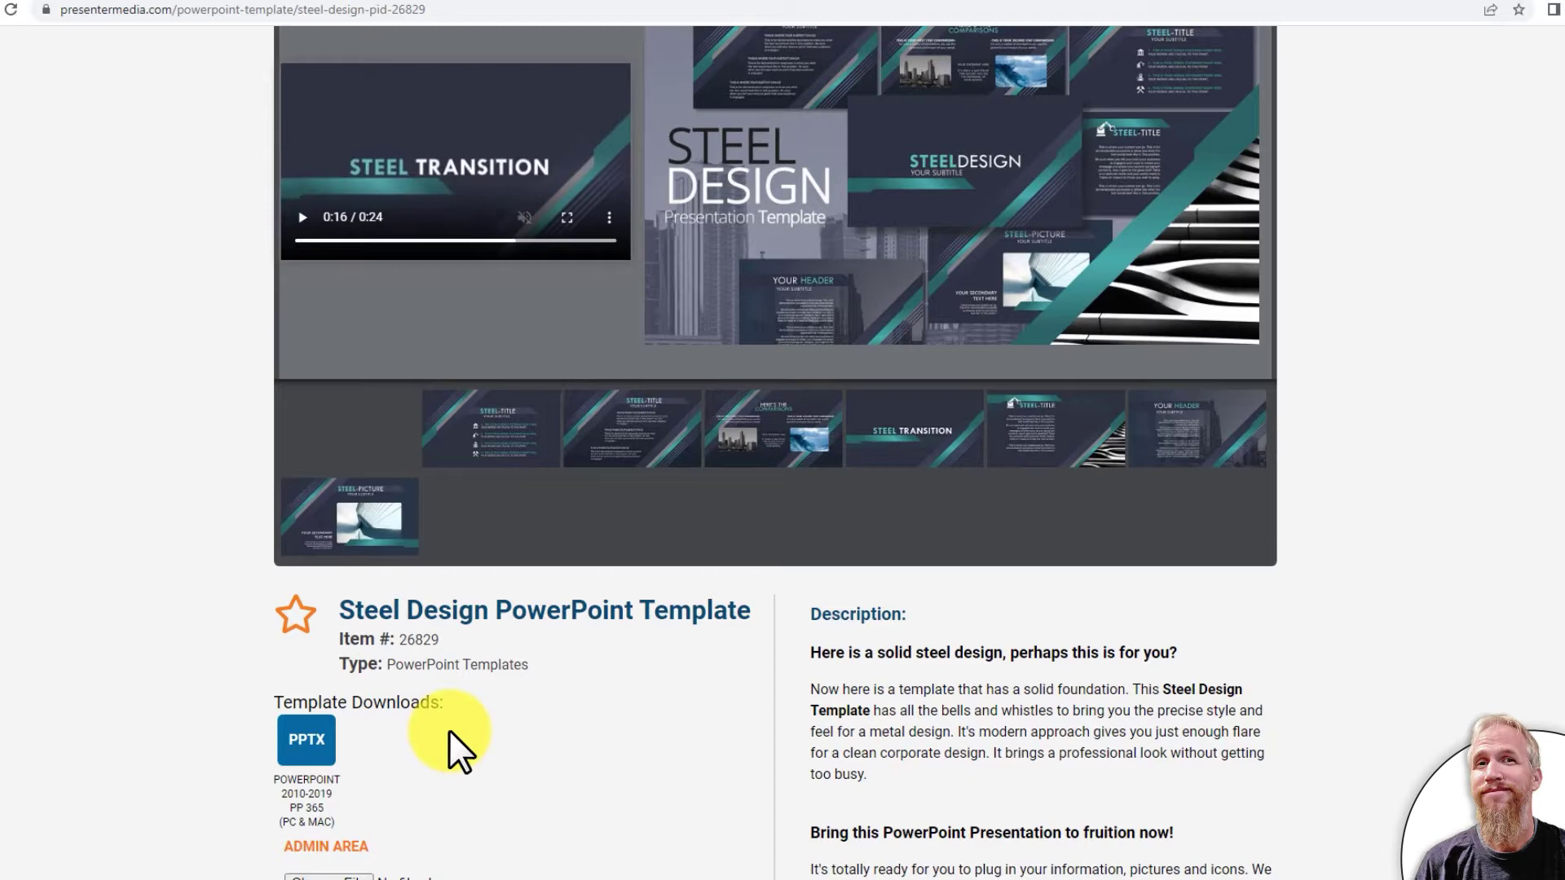
{"action": "scroll", "coordinate": [447, 730], "scroll_direction": "up", "scroll_amount": 3}
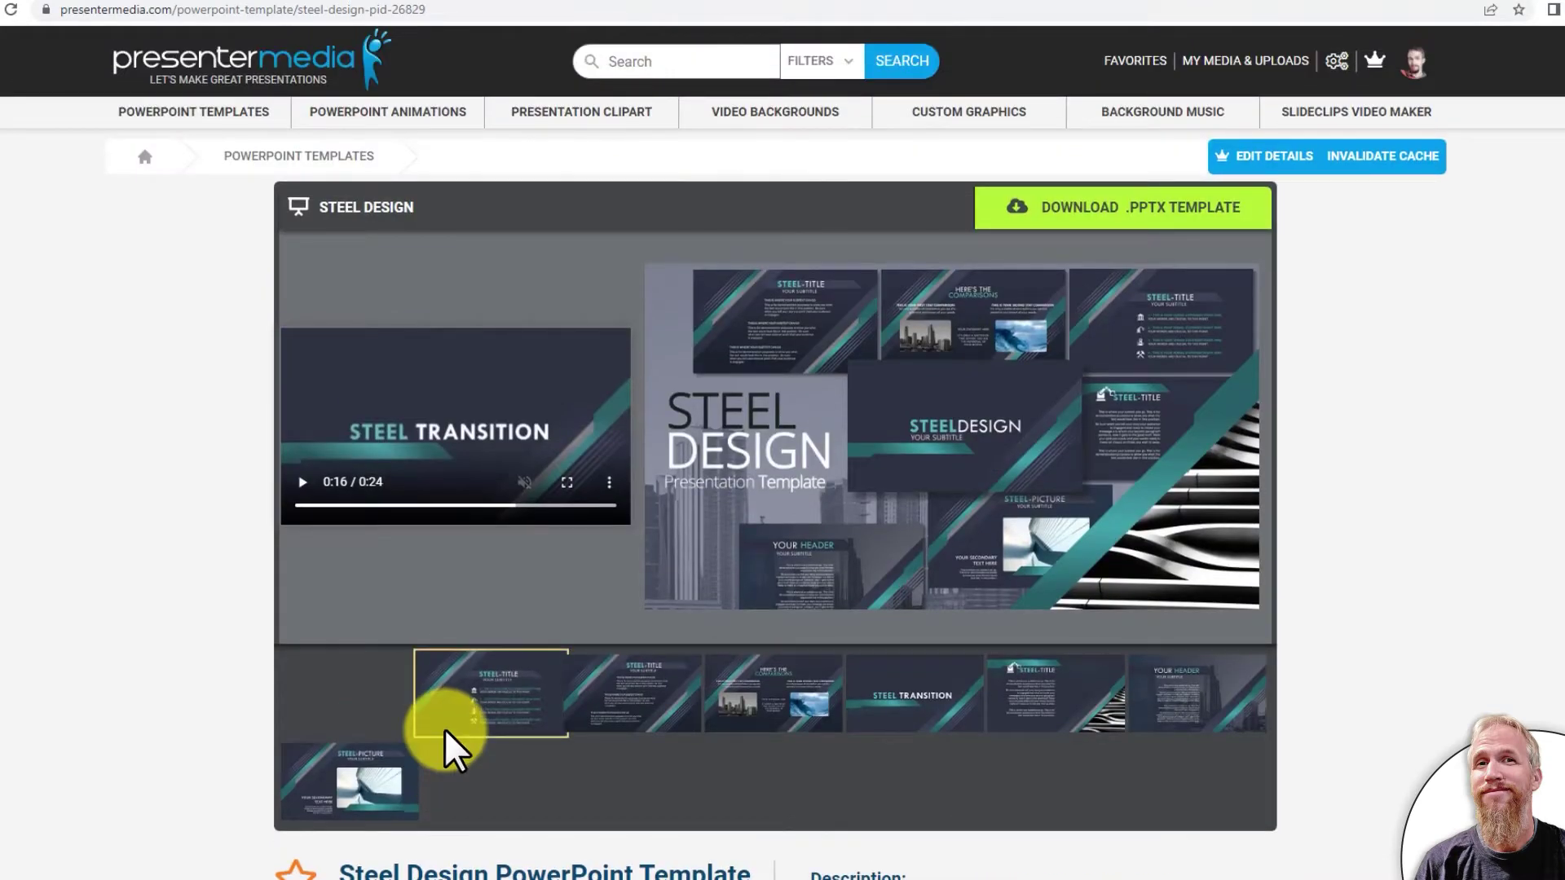
Step: Download the Steel Design and Neon Triangles templates as .pptx files into Downloads
{"action": "left_click", "coordinate": [1081, 209]}
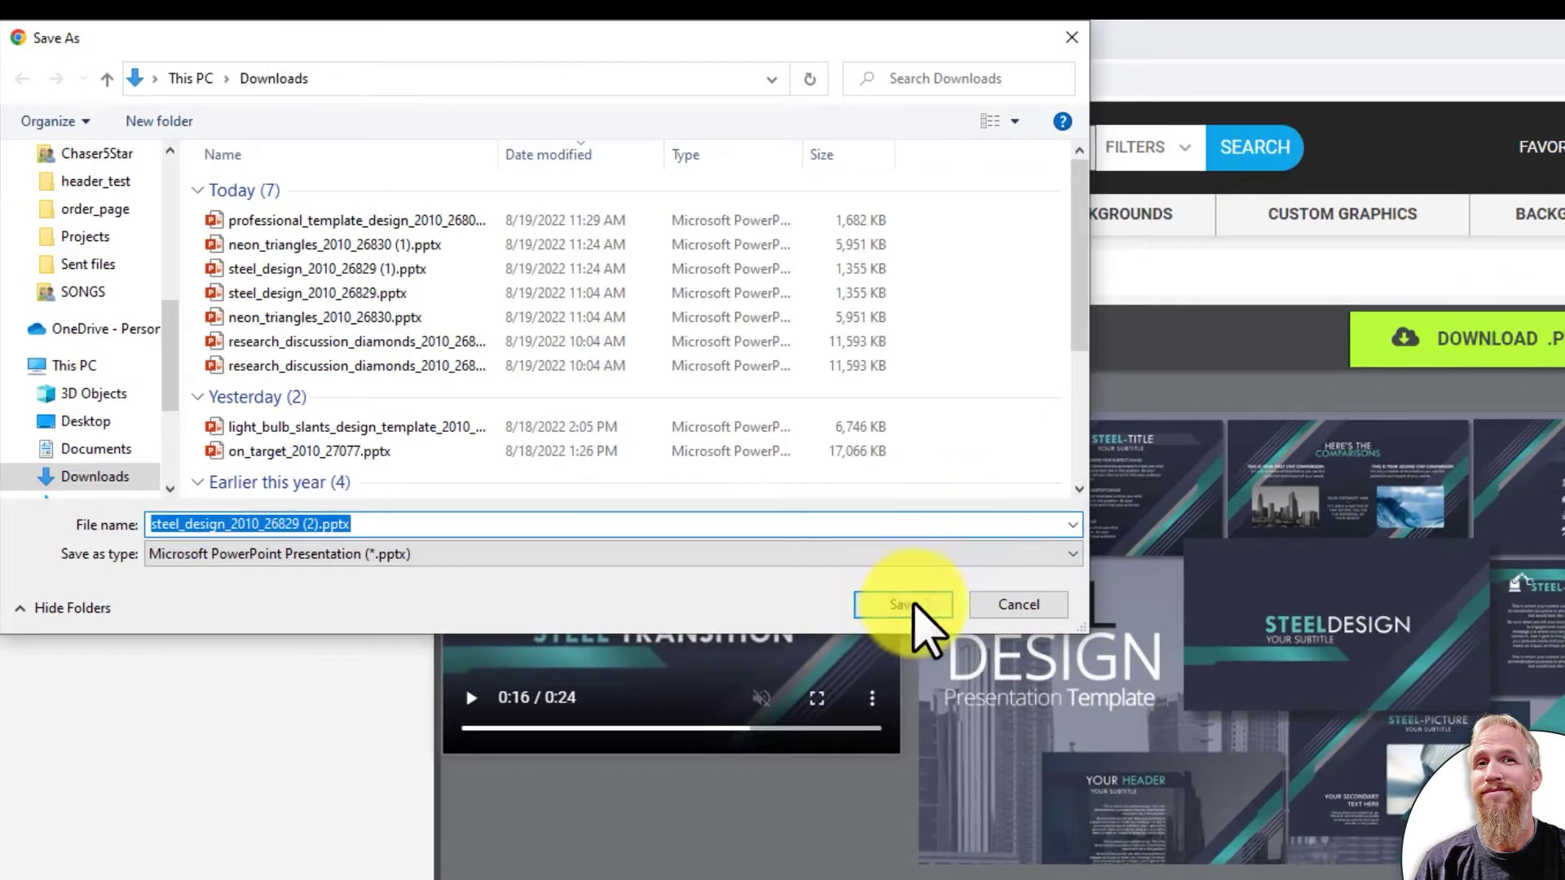
{"action": "left_click", "coordinate": [904, 604]}
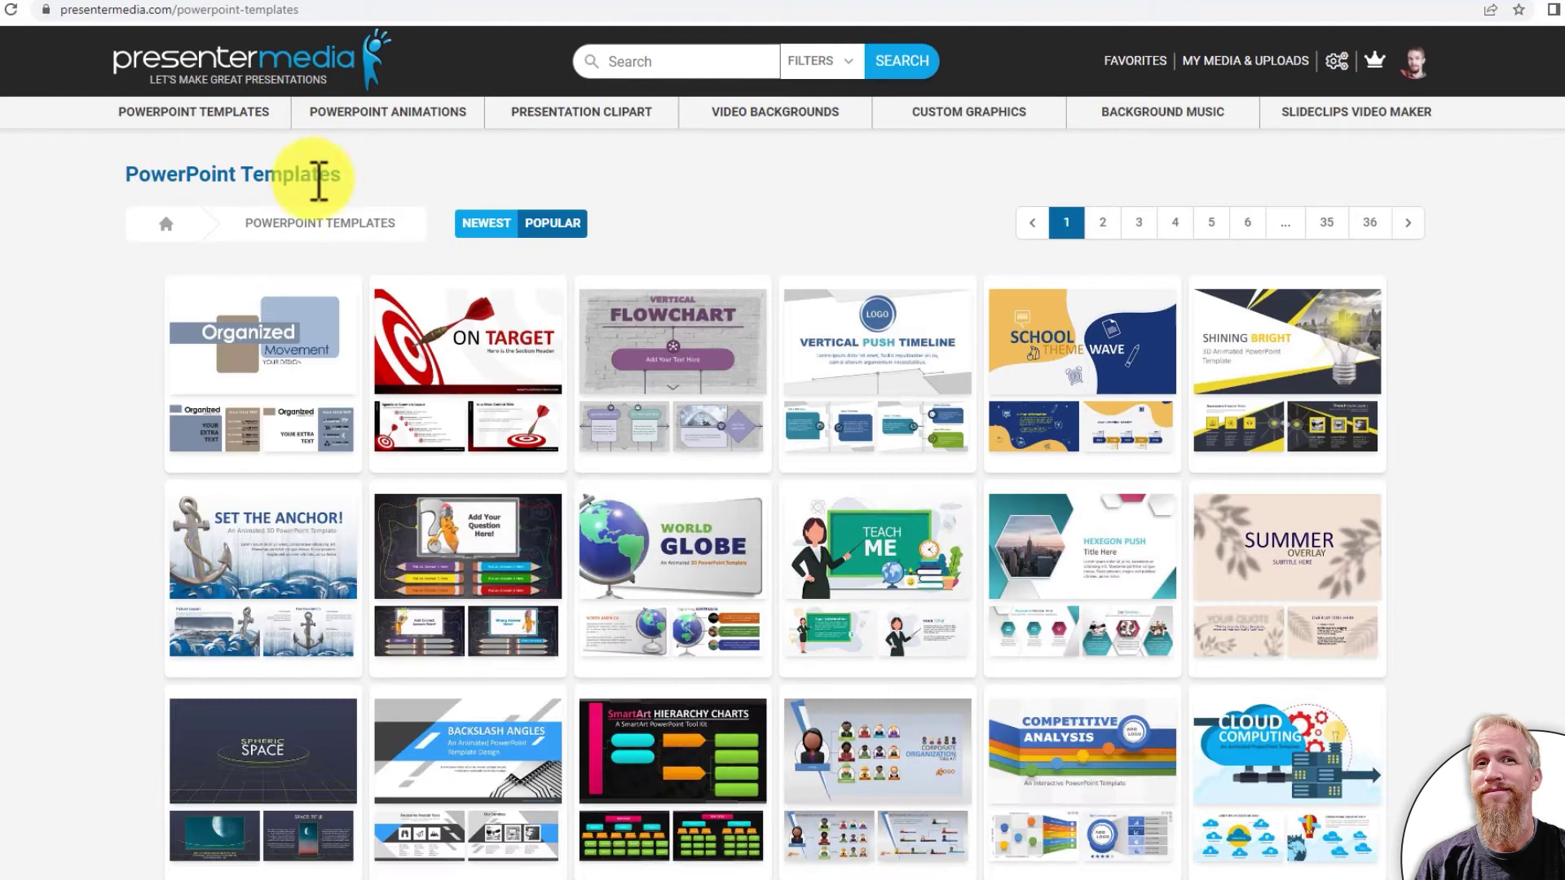
{"action": "scroll", "coordinate": [1356, 524], "scroll_direction": "down", "scroll_amount": 4}
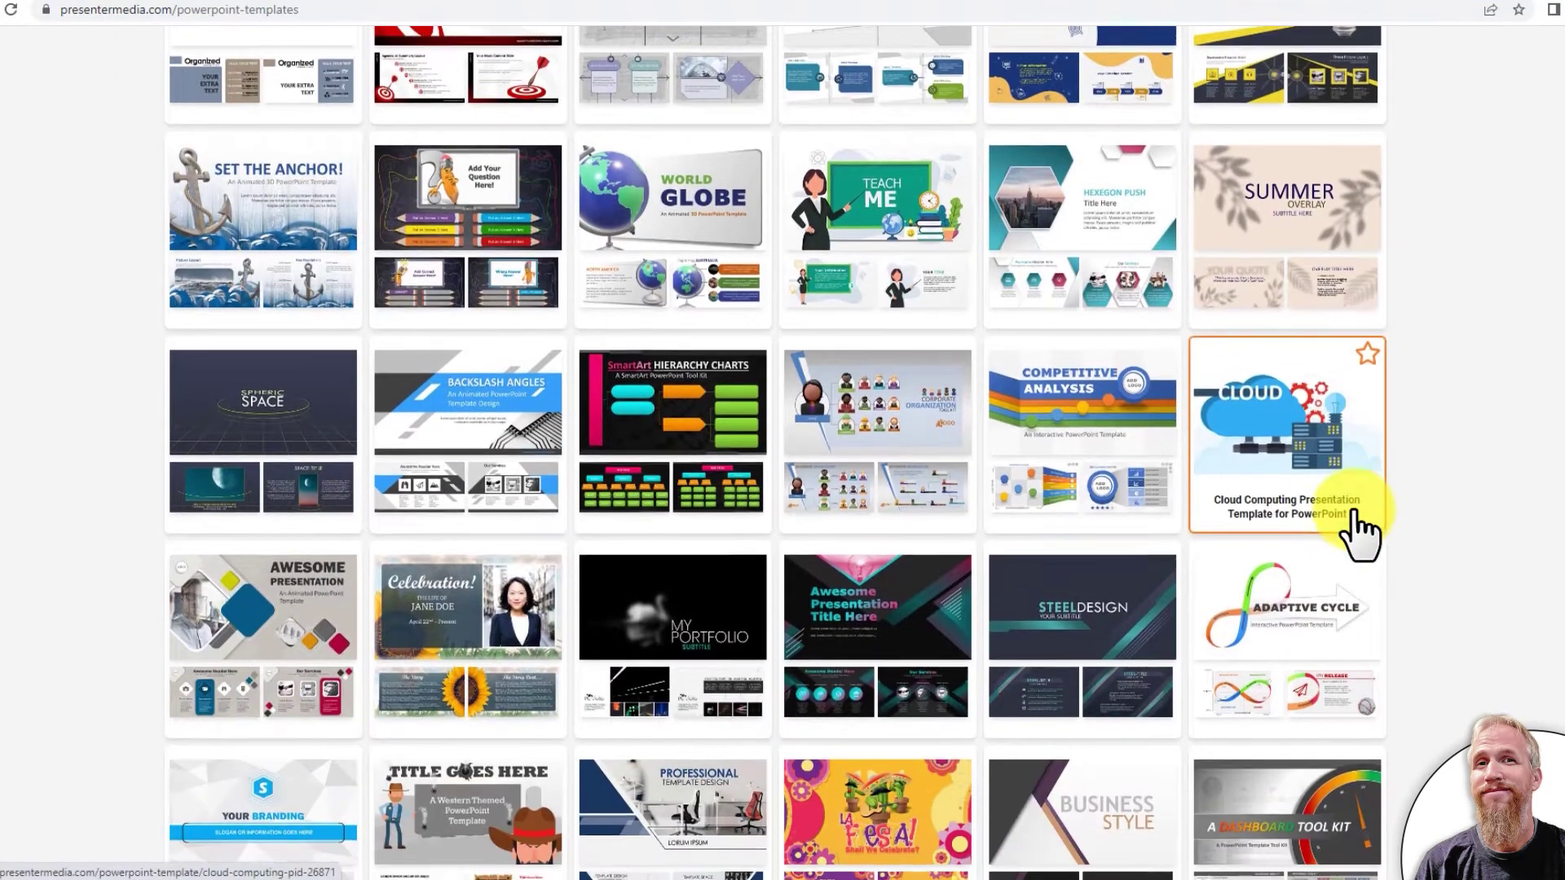
{"action": "left_click", "coordinate": [909, 608]}
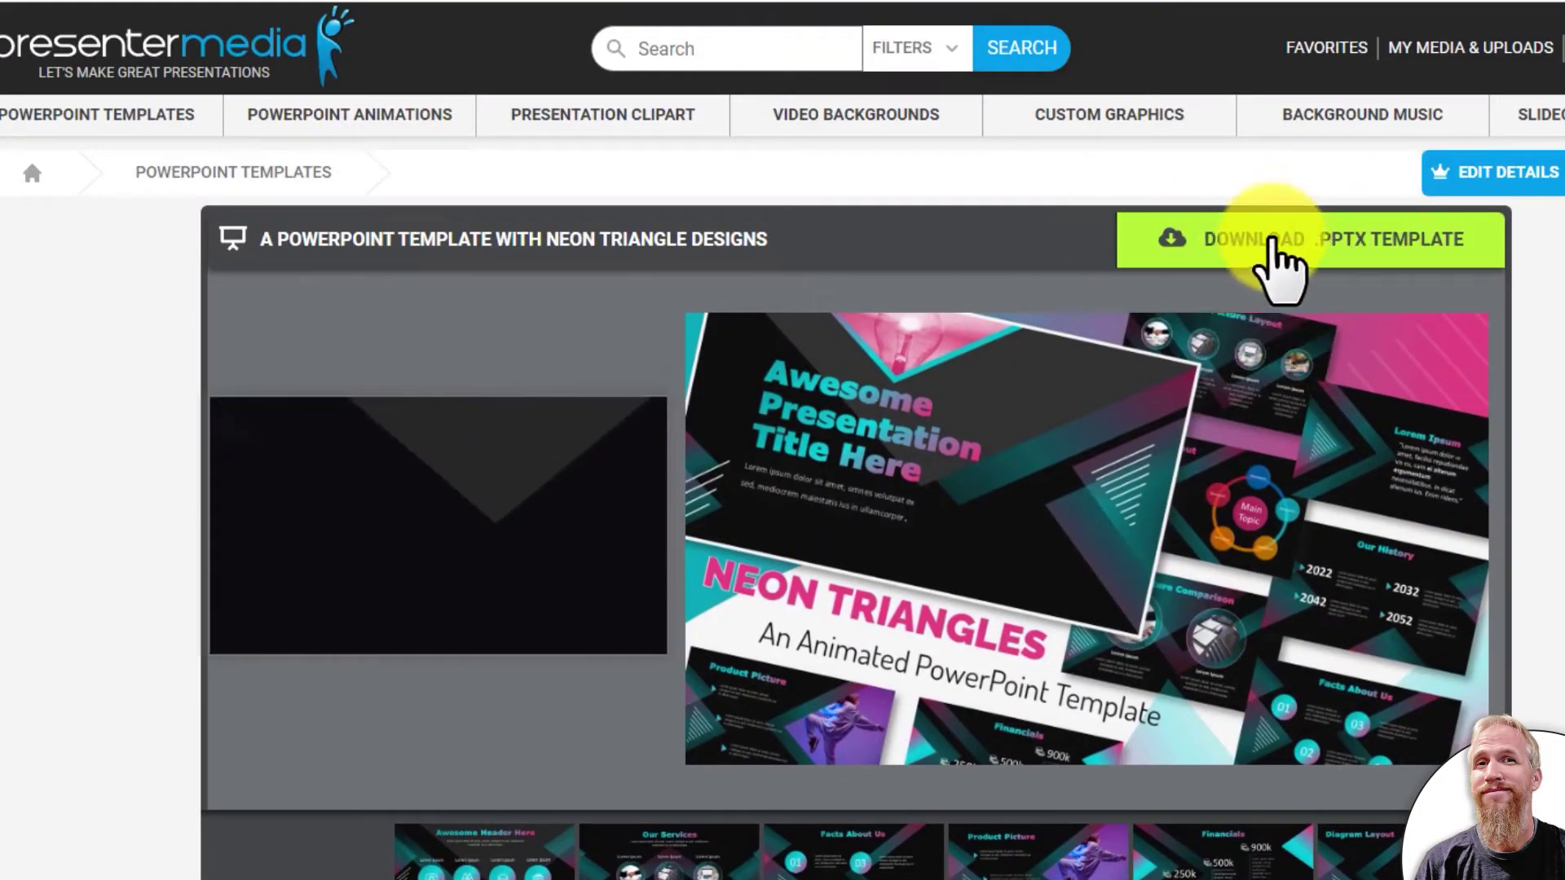
{"action": "left_click", "coordinate": [1284, 240]}
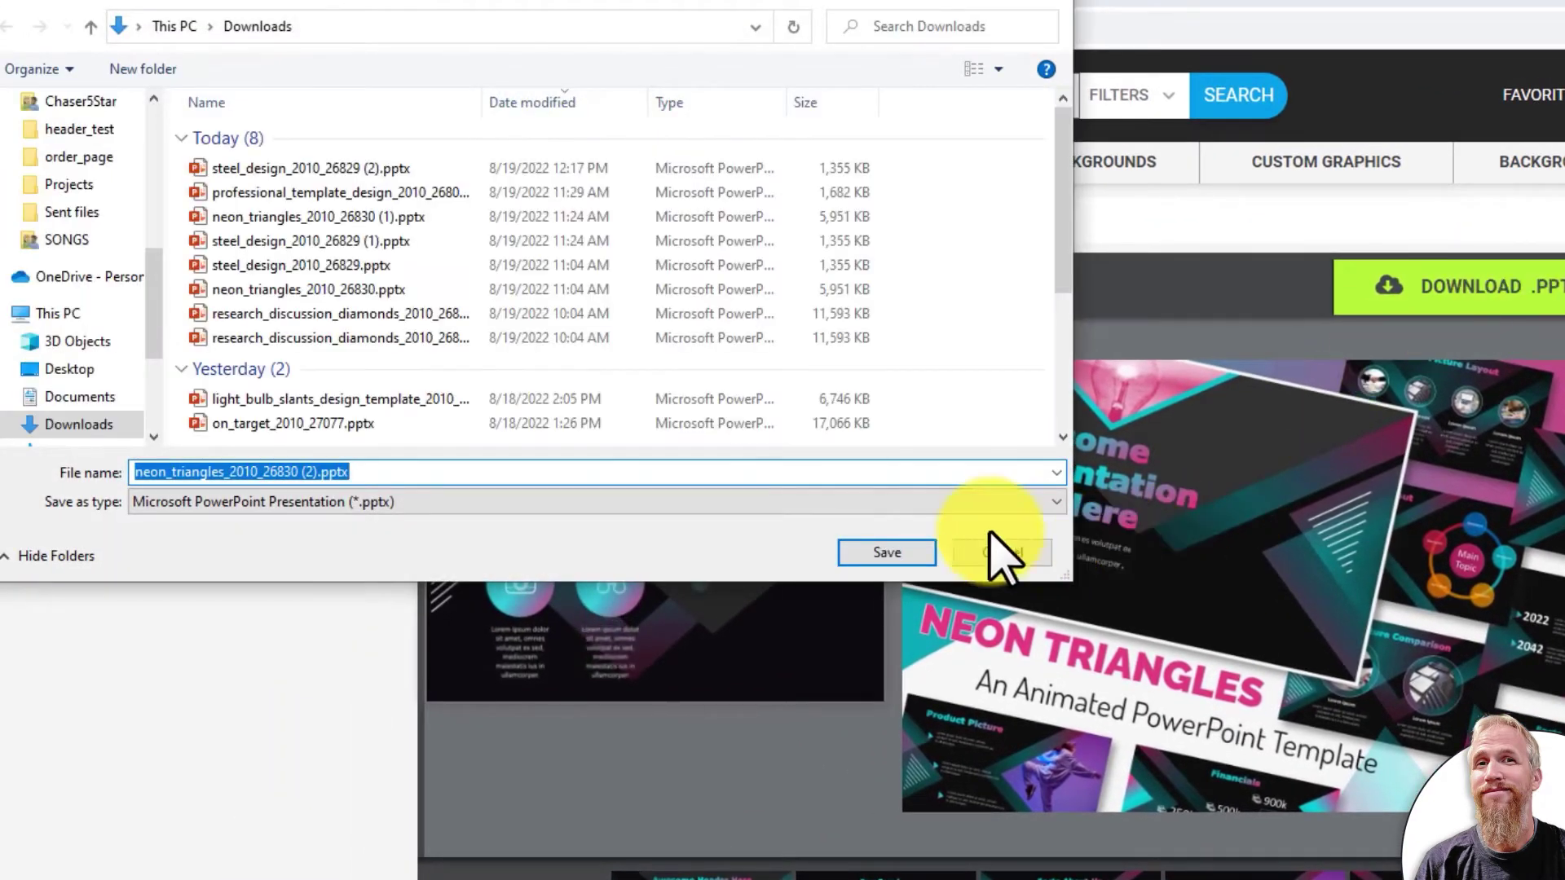
{"action": "left_click", "coordinate": [868, 550]}
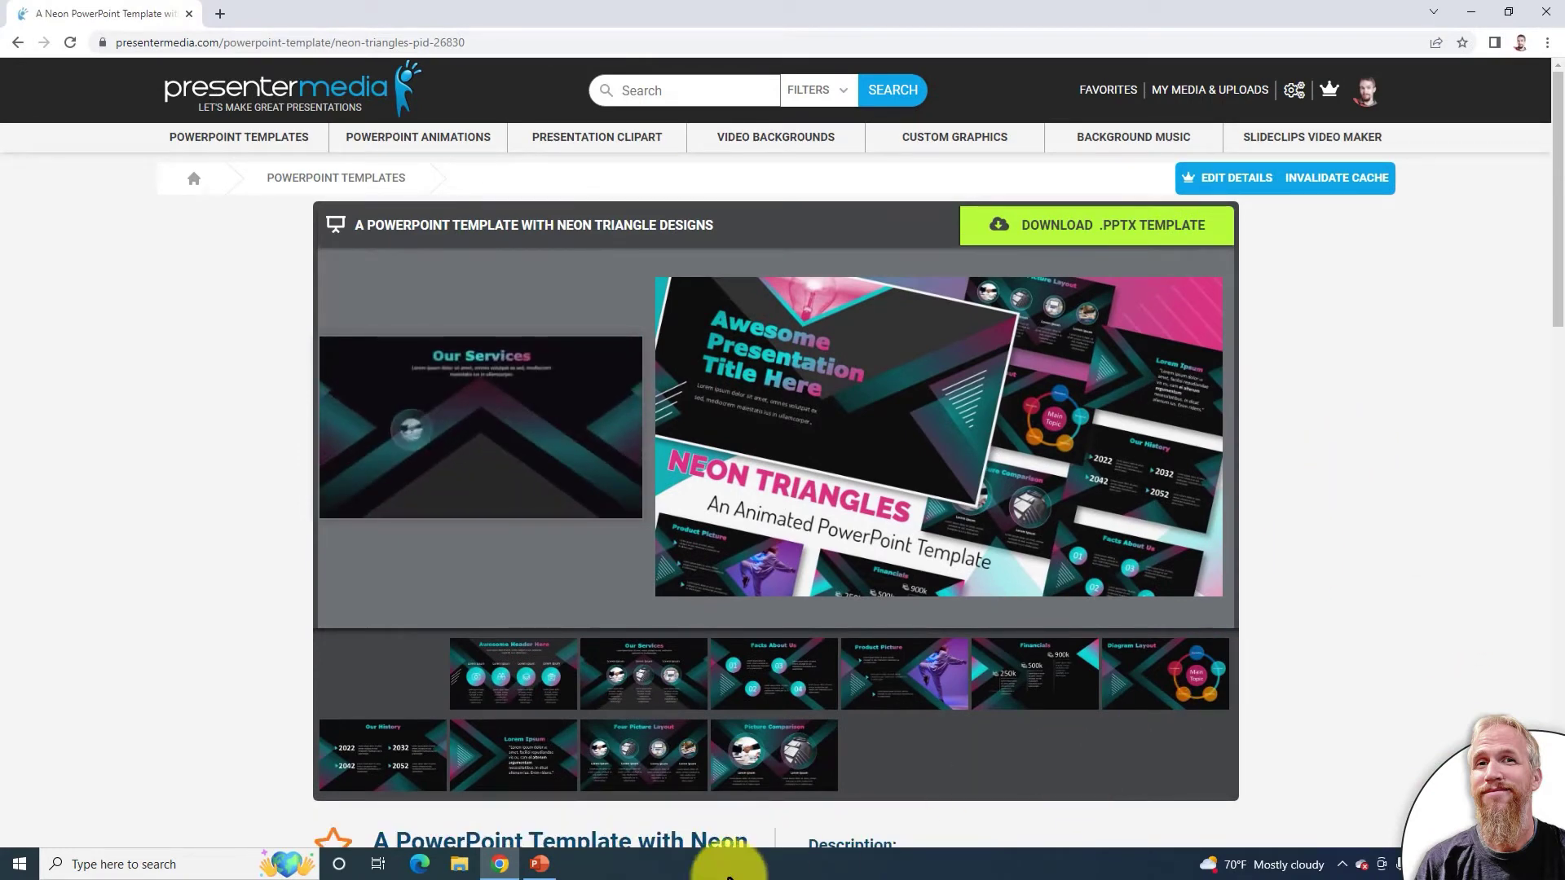
Step: Open steel_design_2010_26829 (2).pptx from the Downloads folder in PowerPoint
{"action": "left_click", "coordinate": [541, 865]}
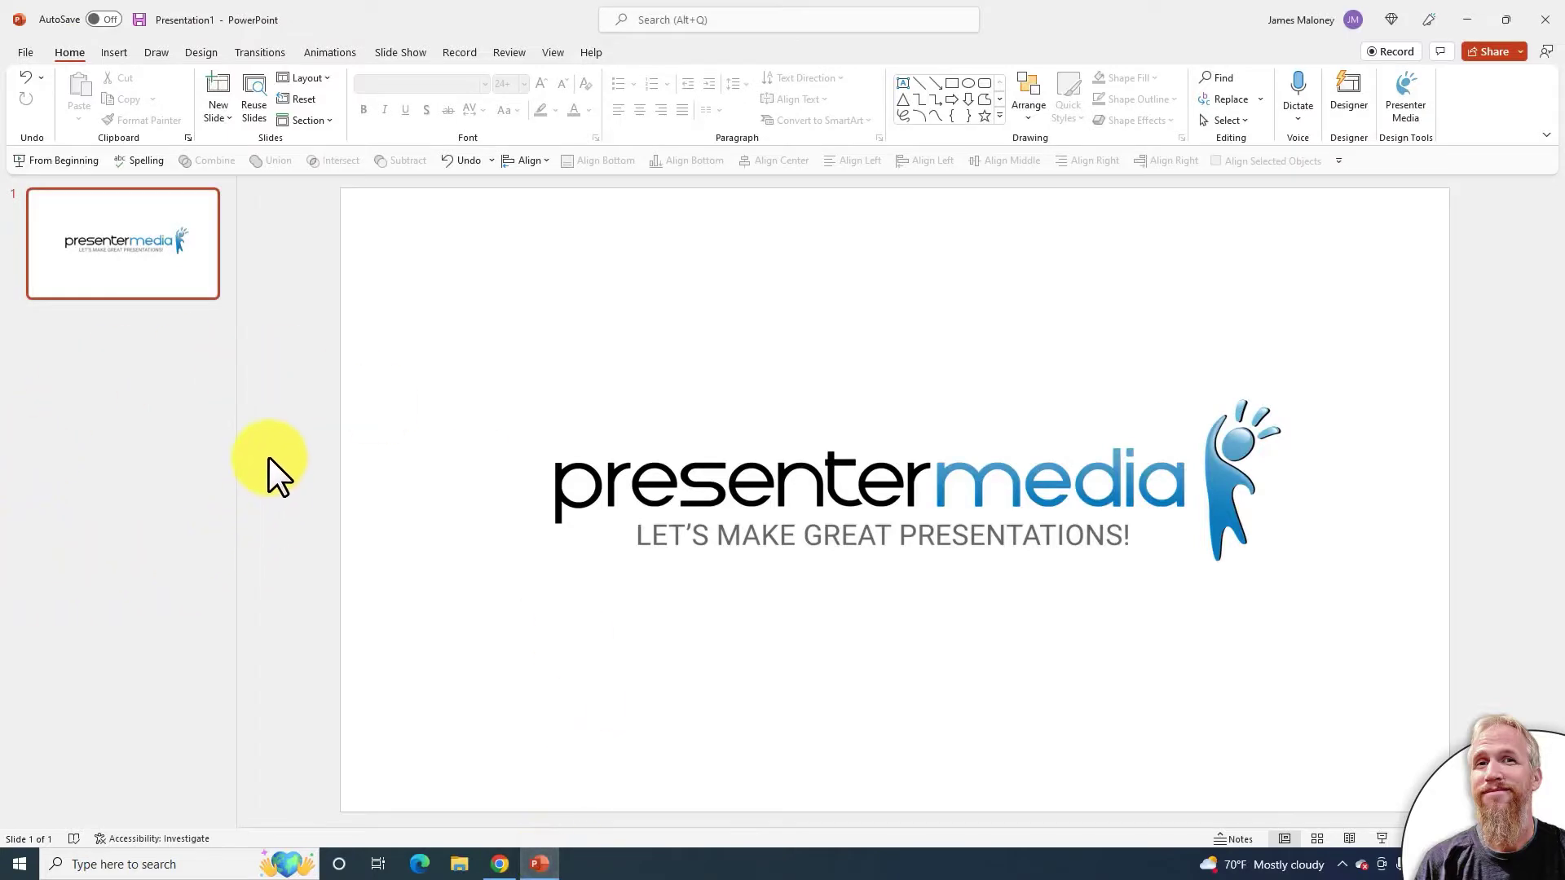
{"action": "left_click", "coordinate": [25, 52]}
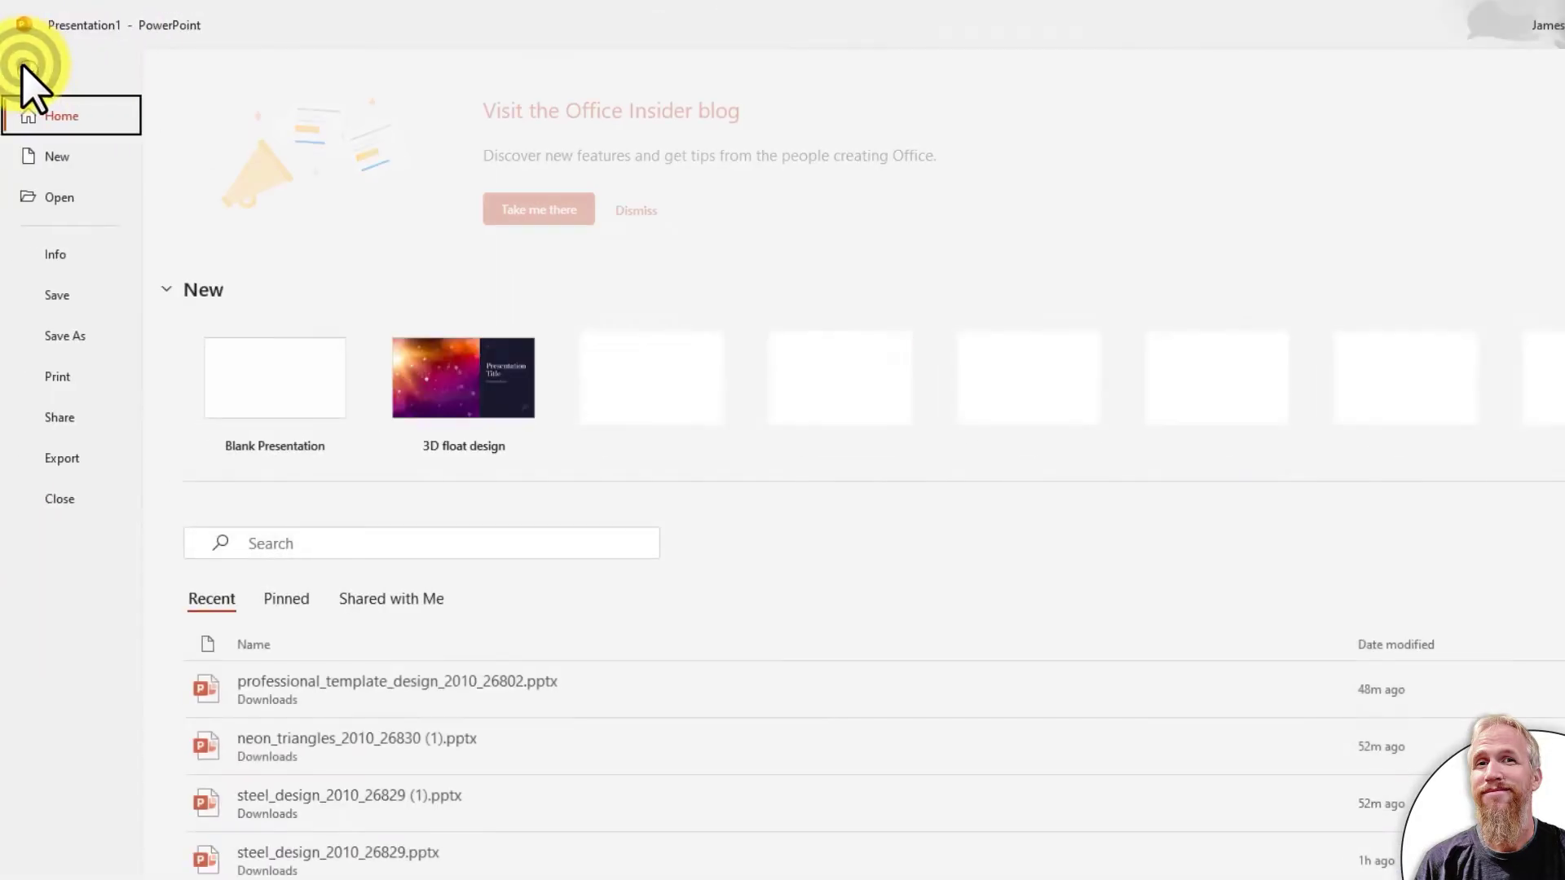
{"action": "left_click", "coordinate": [45, 199]}
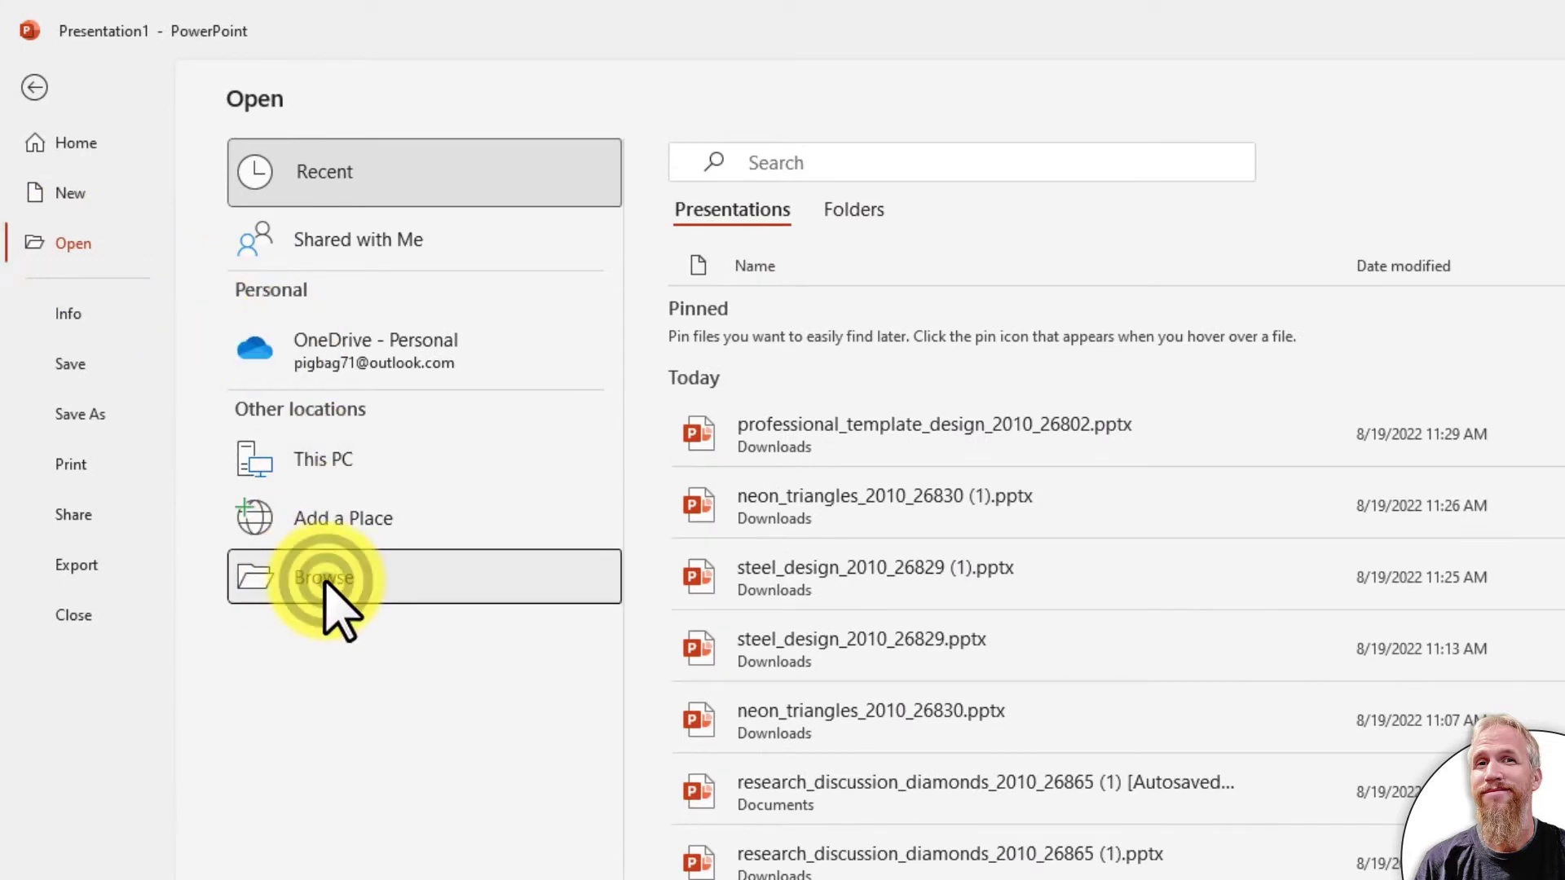
{"action": "left_click", "coordinate": [326, 582]}
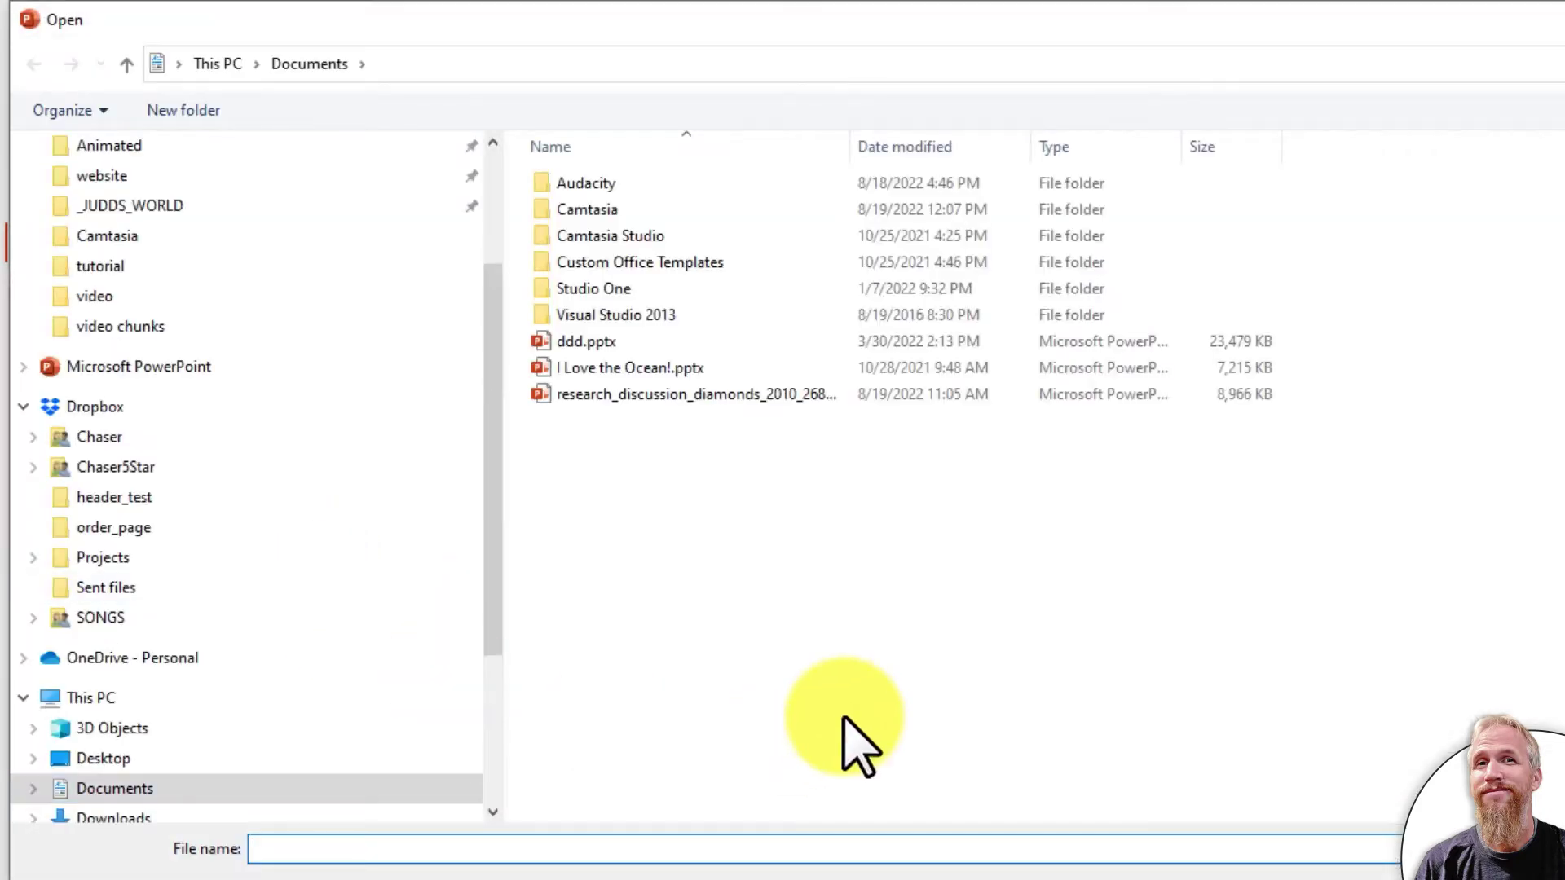
{"action": "scroll", "coordinate": [142, 815], "scroll_direction": "down", "scroll_amount": 1}
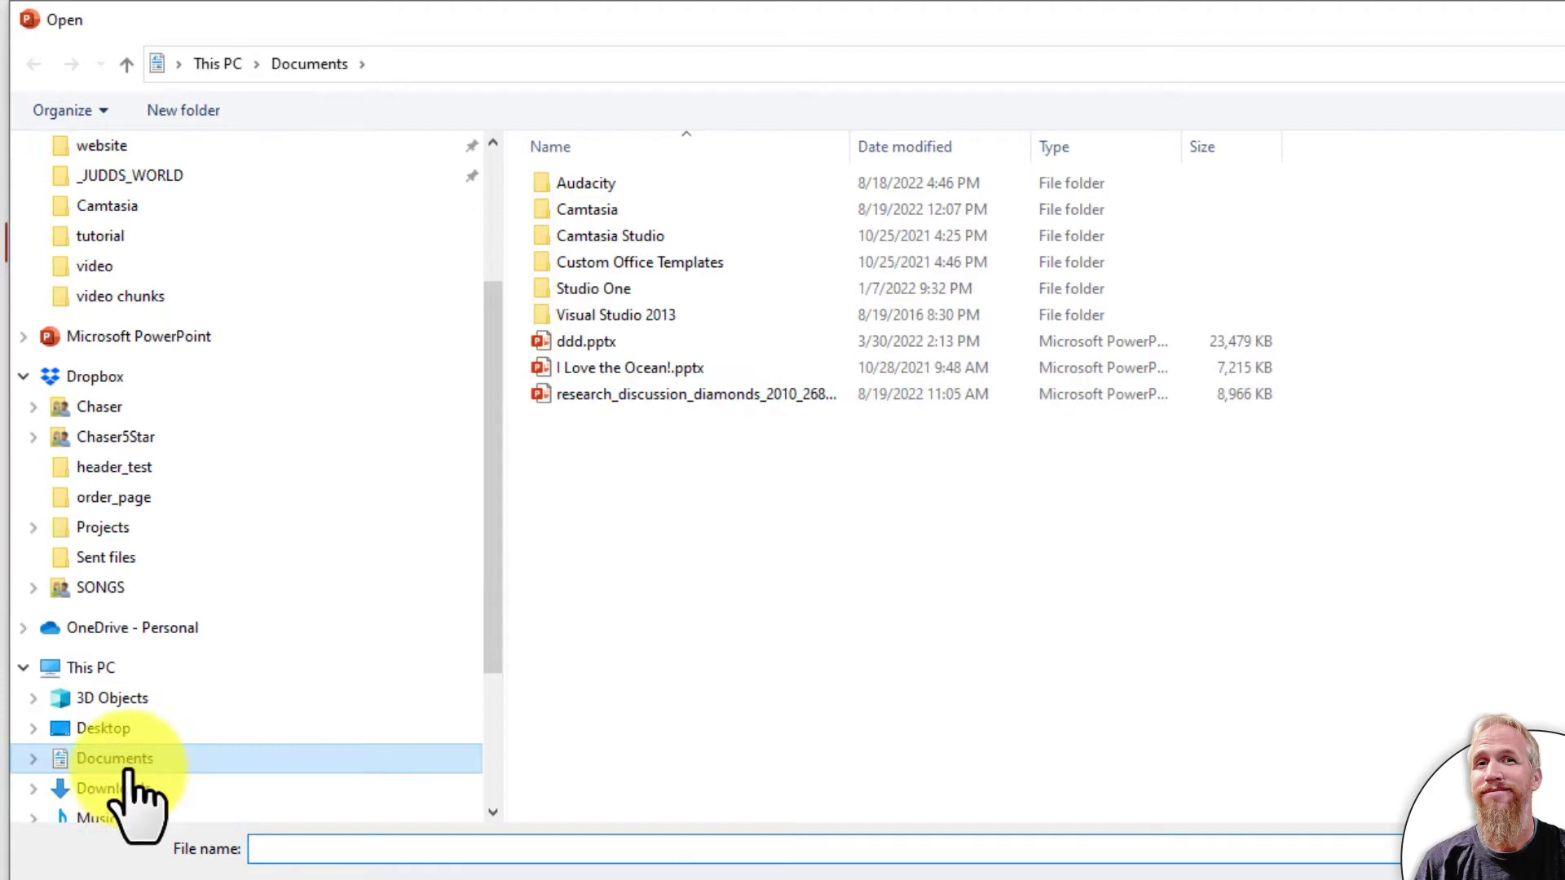
{"action": "left_click", "coordinate": [110, 788]}
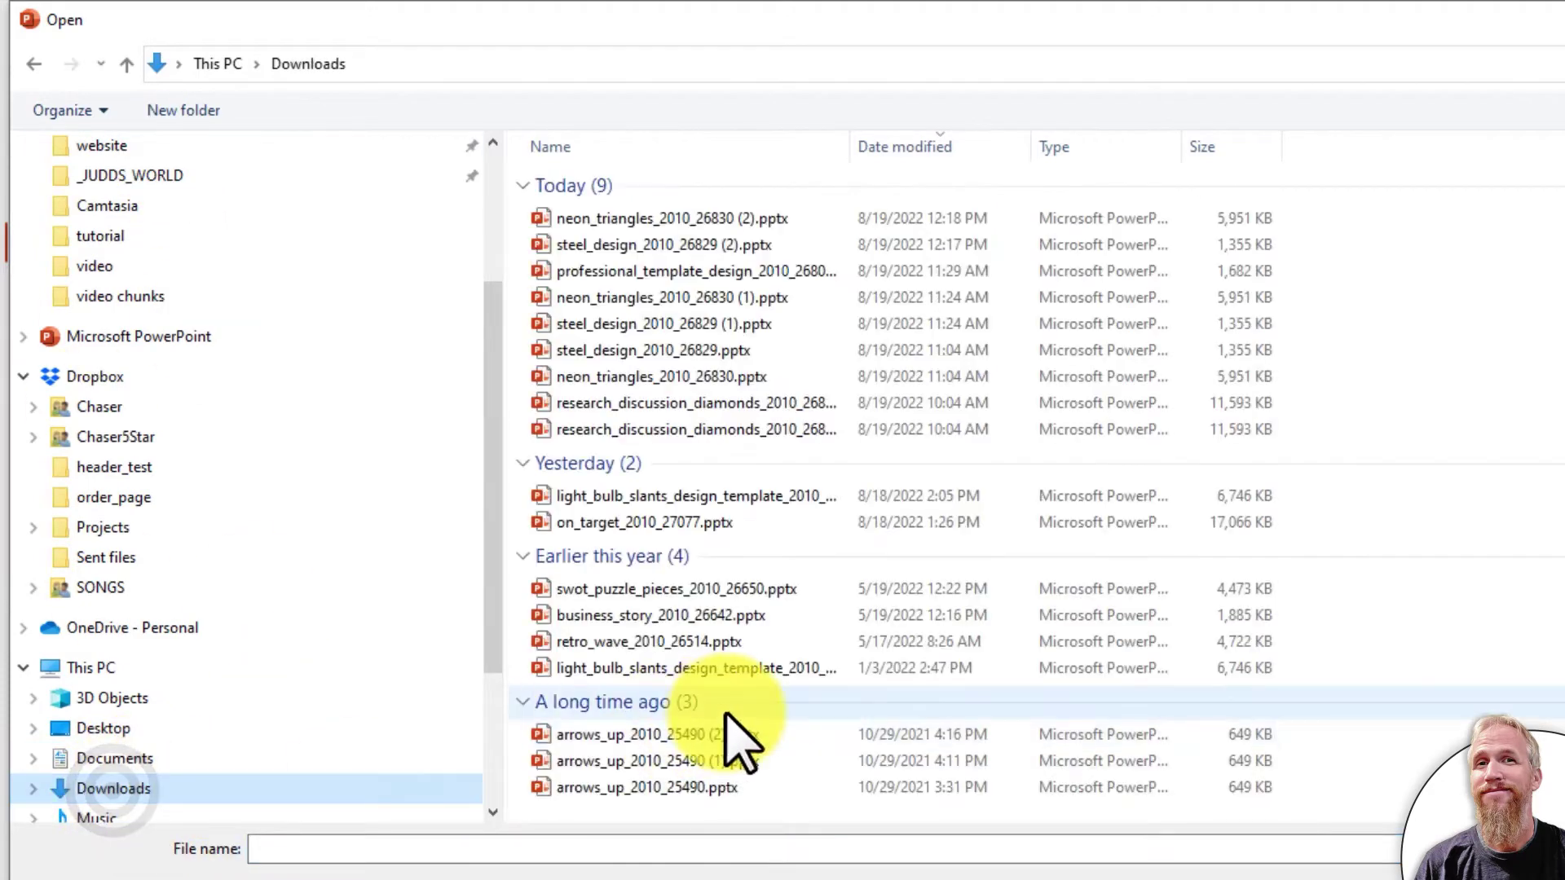
{"action": "left_click", "coordinate": [603, 245]}
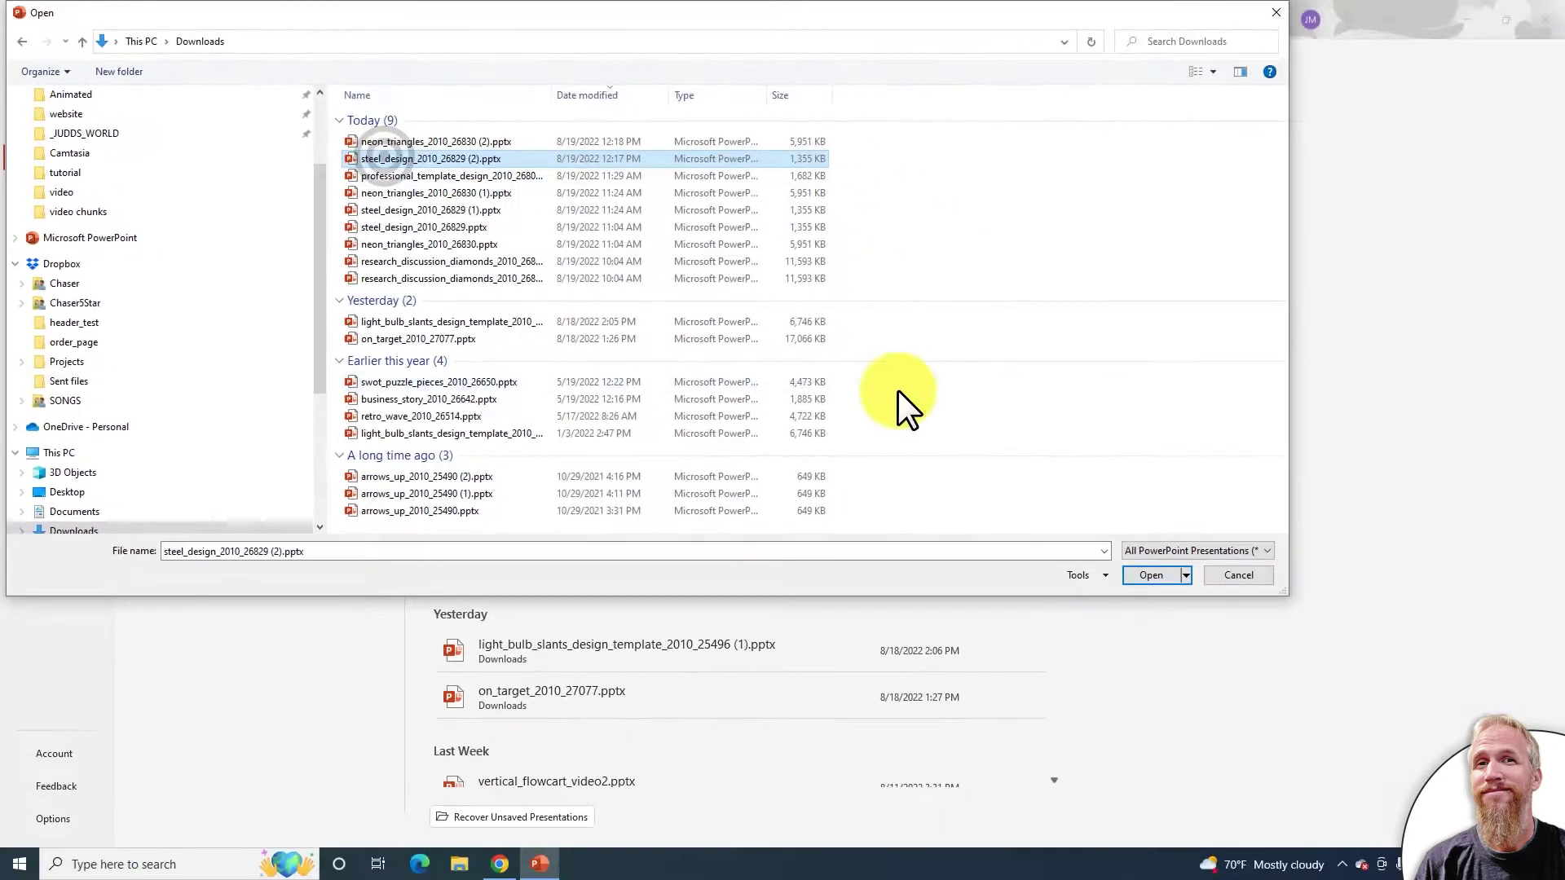
{"action": "left_click", "coordinate": [1161, 577]}
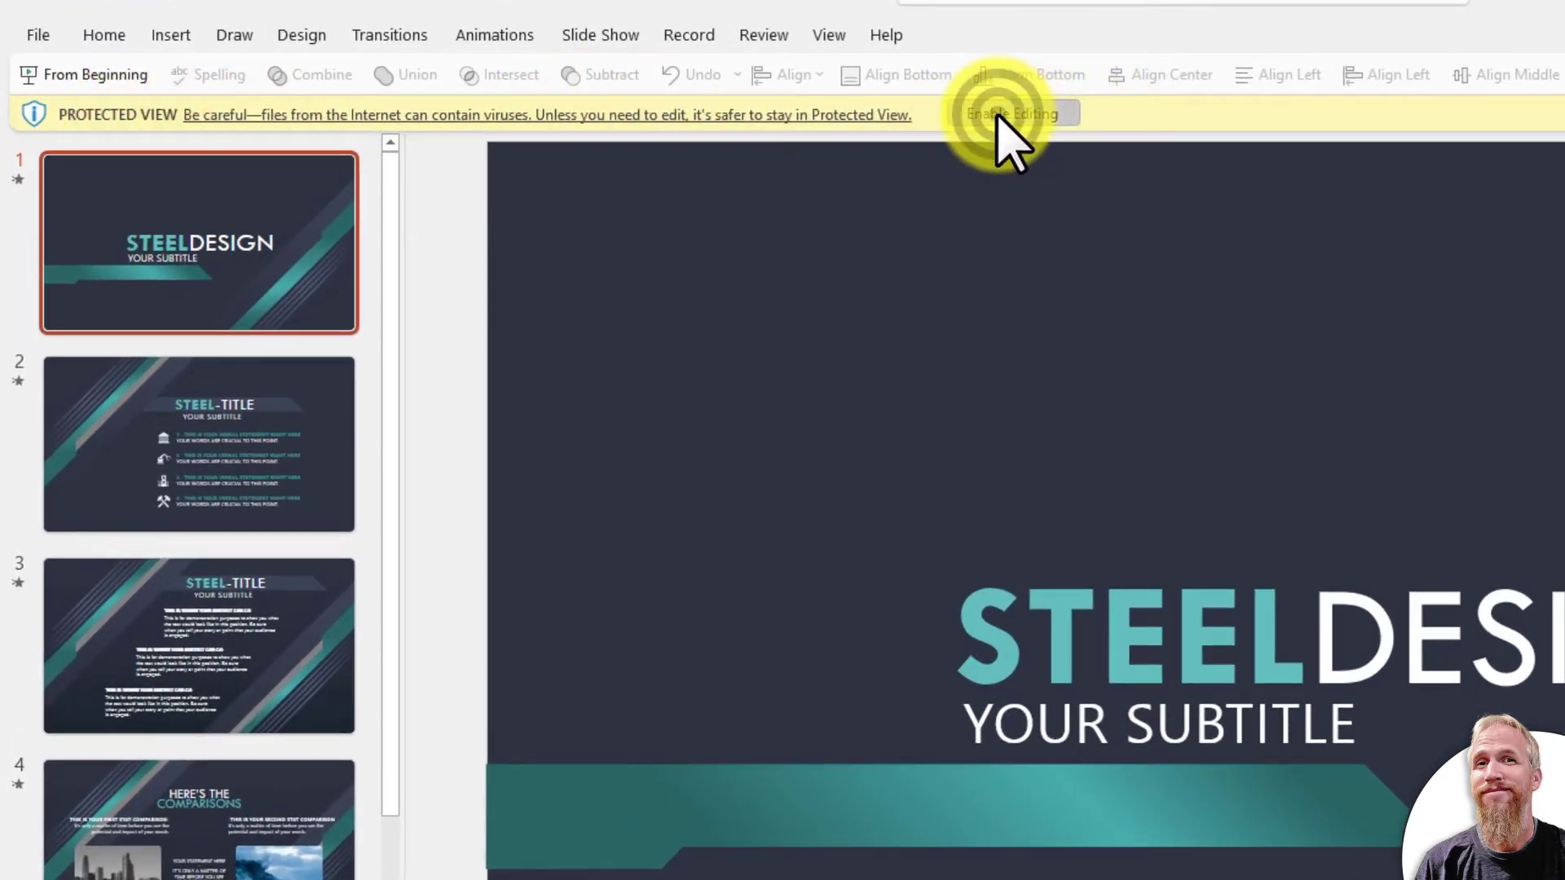
Step: Enable editing of the Steel Design deck and review its first slides
{"action": "left_click", "coordinate": [996, 115]}
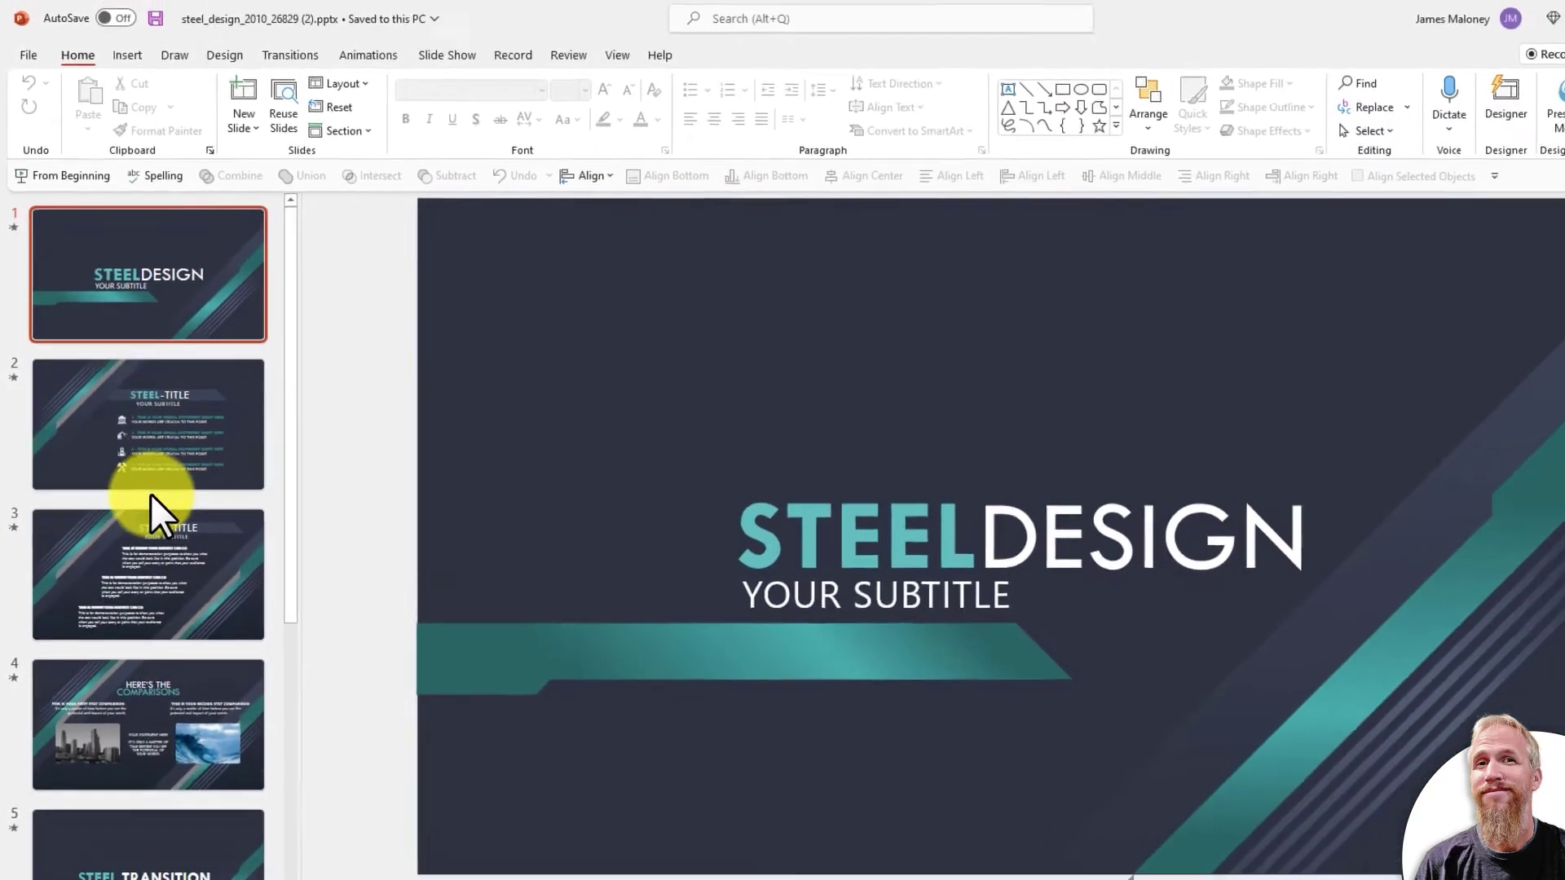
{"action": "left_click", "coordinate": [214, 724]}
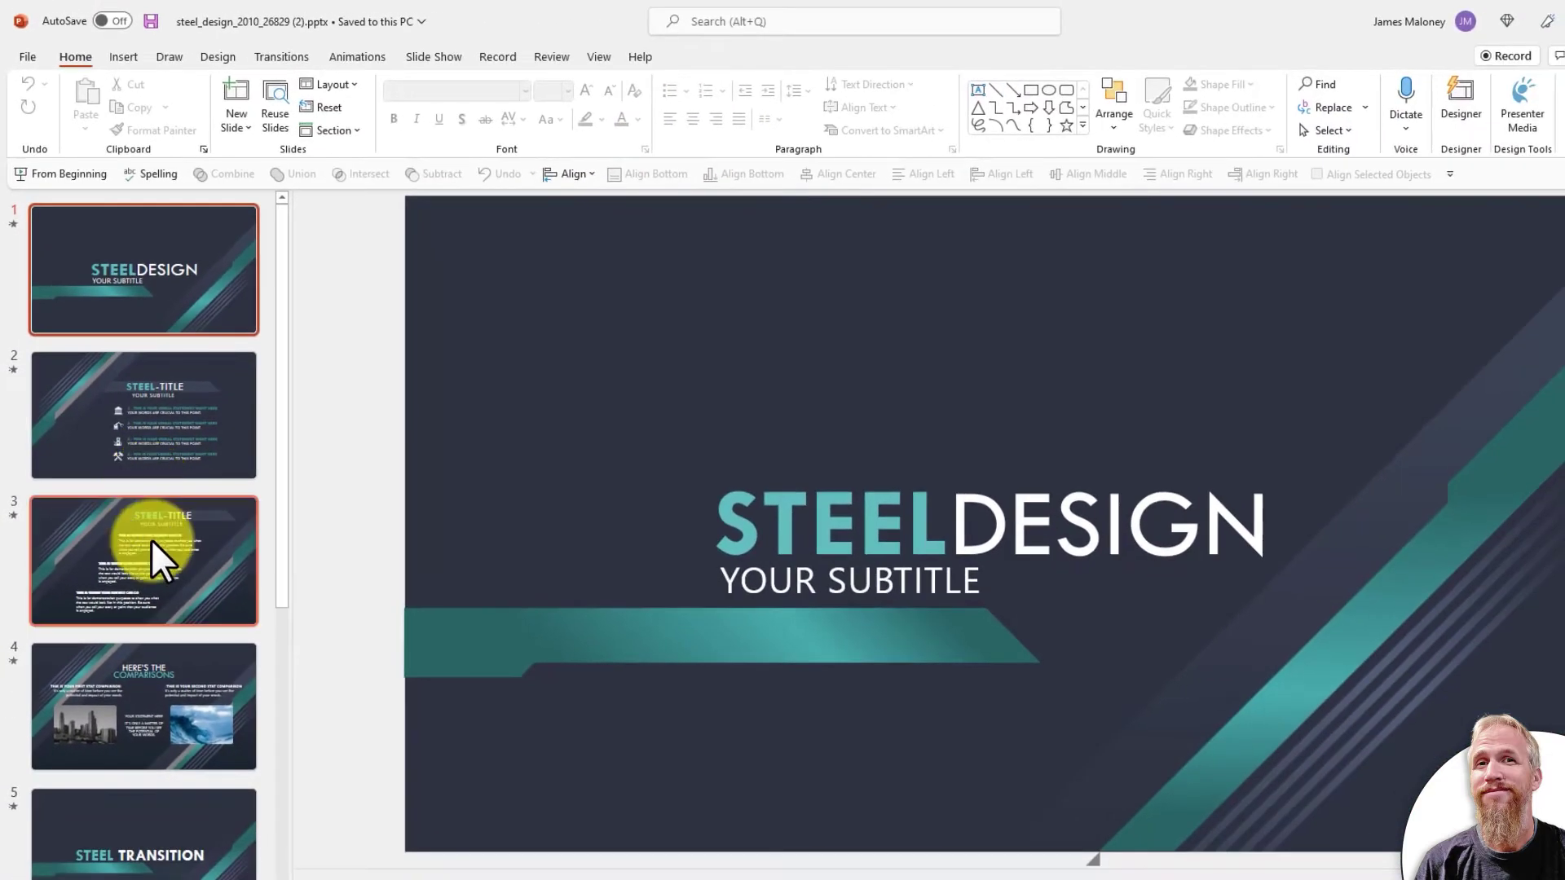
{"action": "left_click", "coordinate": [150, 539]}
{"action": "scroll", "coordinate": [144, 476], "scroll_direction": "down", "scroll_amount": 2}
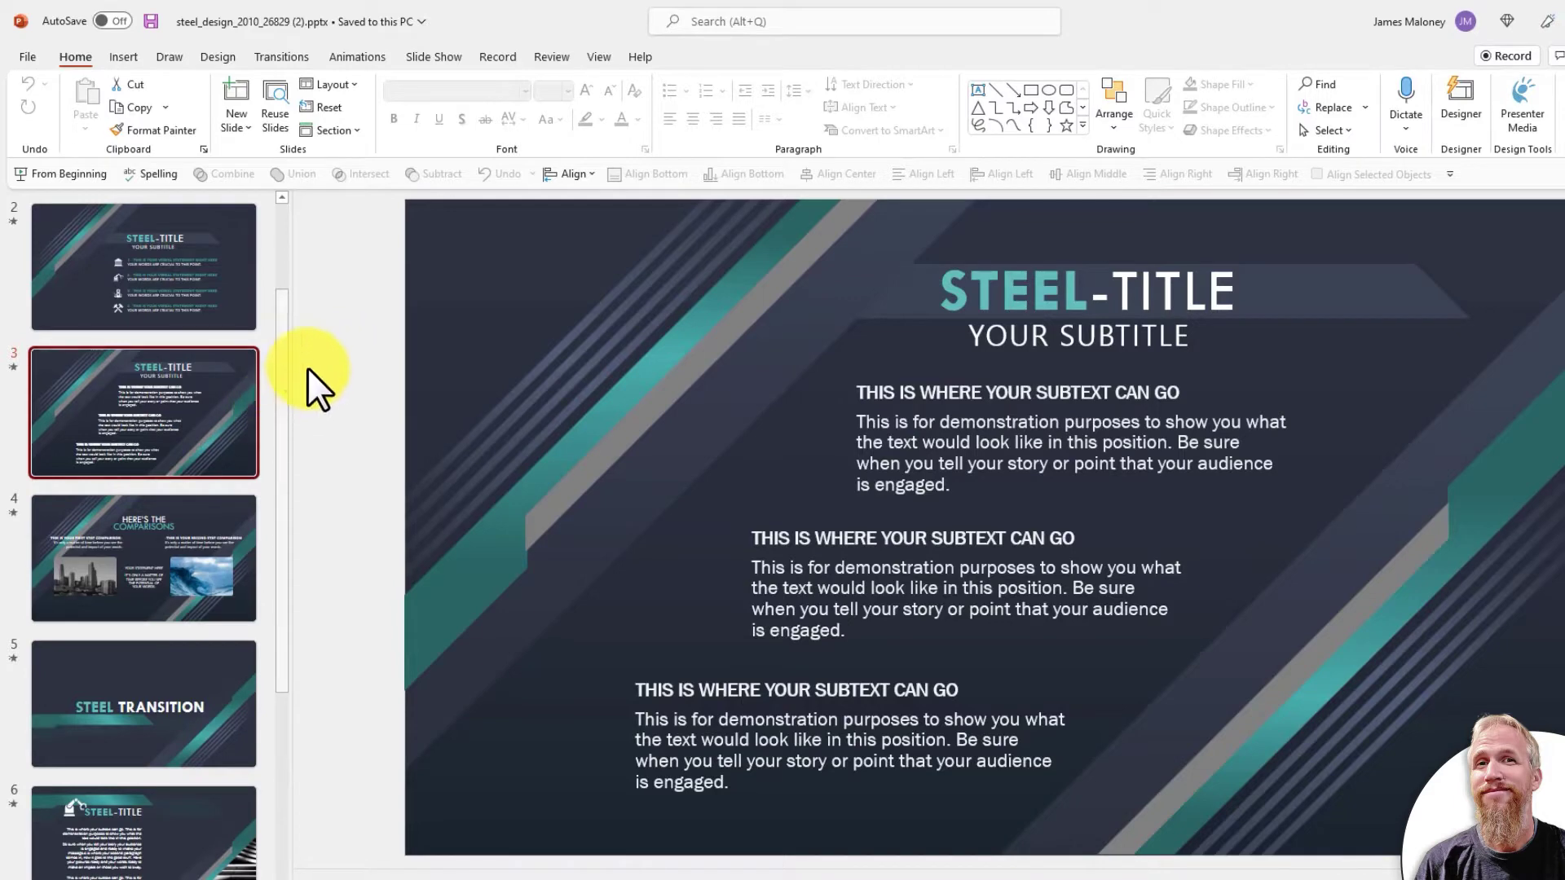
{"action": "left_click", "coordinate": [218, 307]}
Step: Delete slides 3, 5, 6, 7 and 8, keeping the title, STEEL-TITLE and Comparisons slides
{"action": "left_click", "coordinate": [192, 376]}
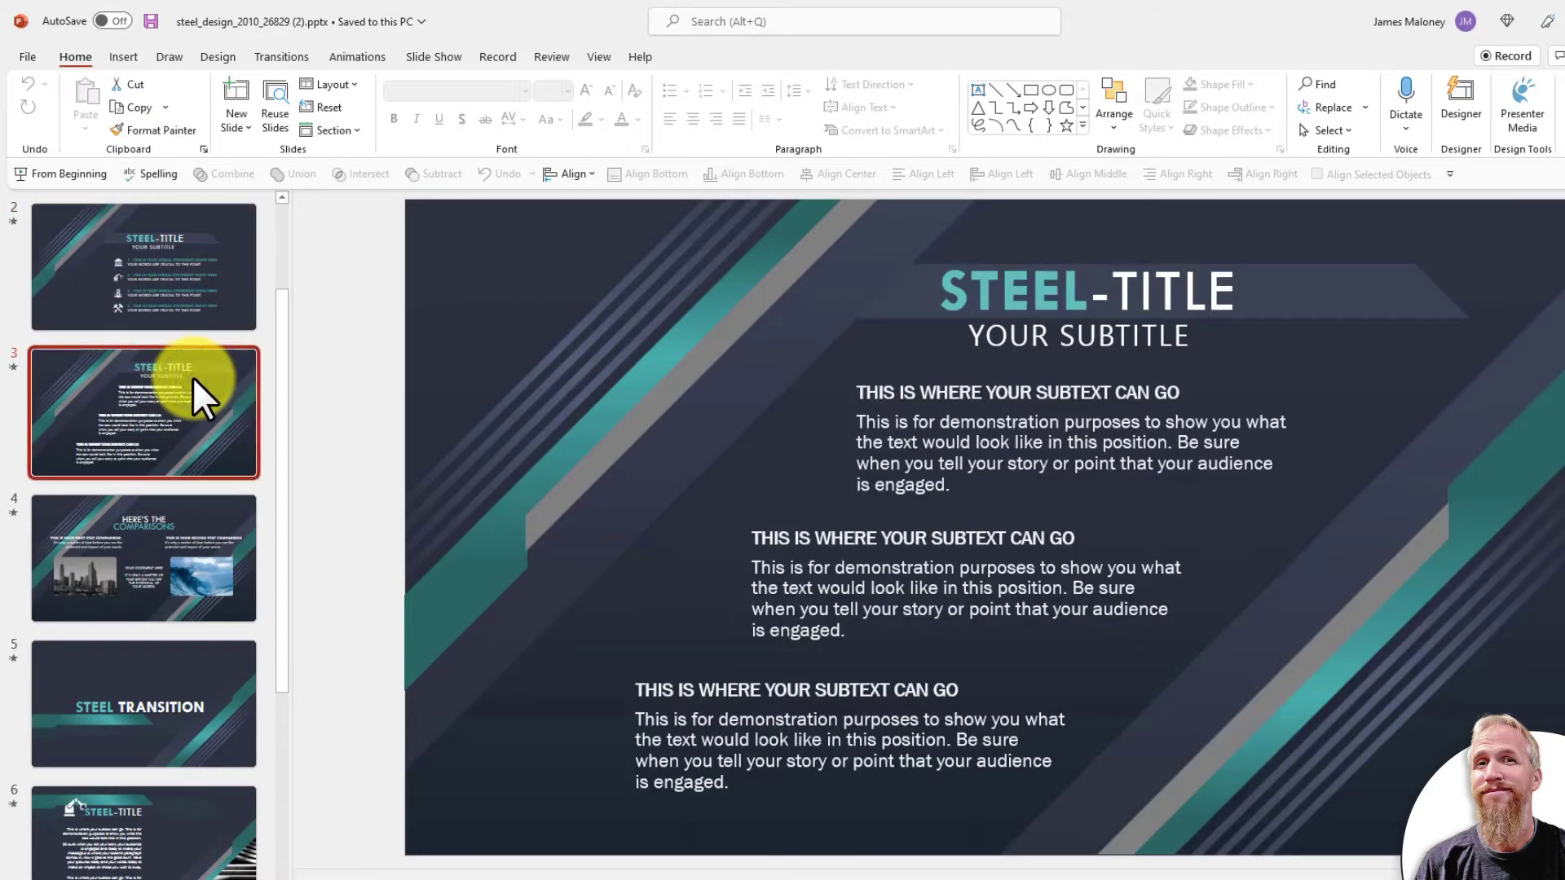
{"action": "left_click", "coordinate": [175, 699]}
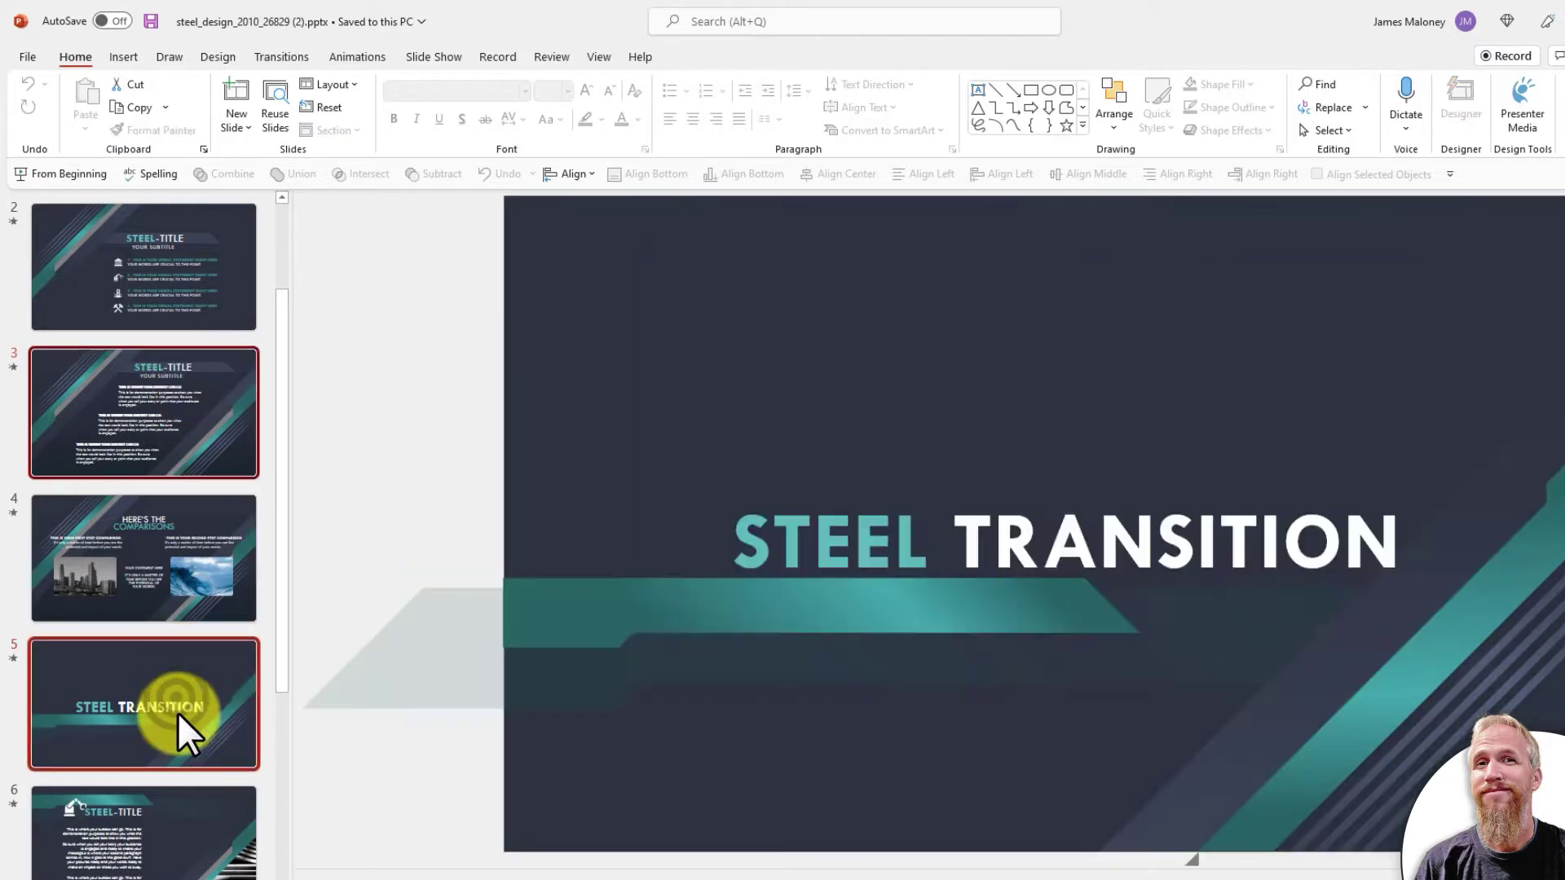
{"action": "scroll", "coordinate": [178, 701], "scroll_direction": "down", "scroll_amount": 2}
{"action": "left_click", "coordinate": [178, 693], "text": "ctrl"}
{"action": "left_click", "coordinate": [175, 793], "text": "ctrl"}
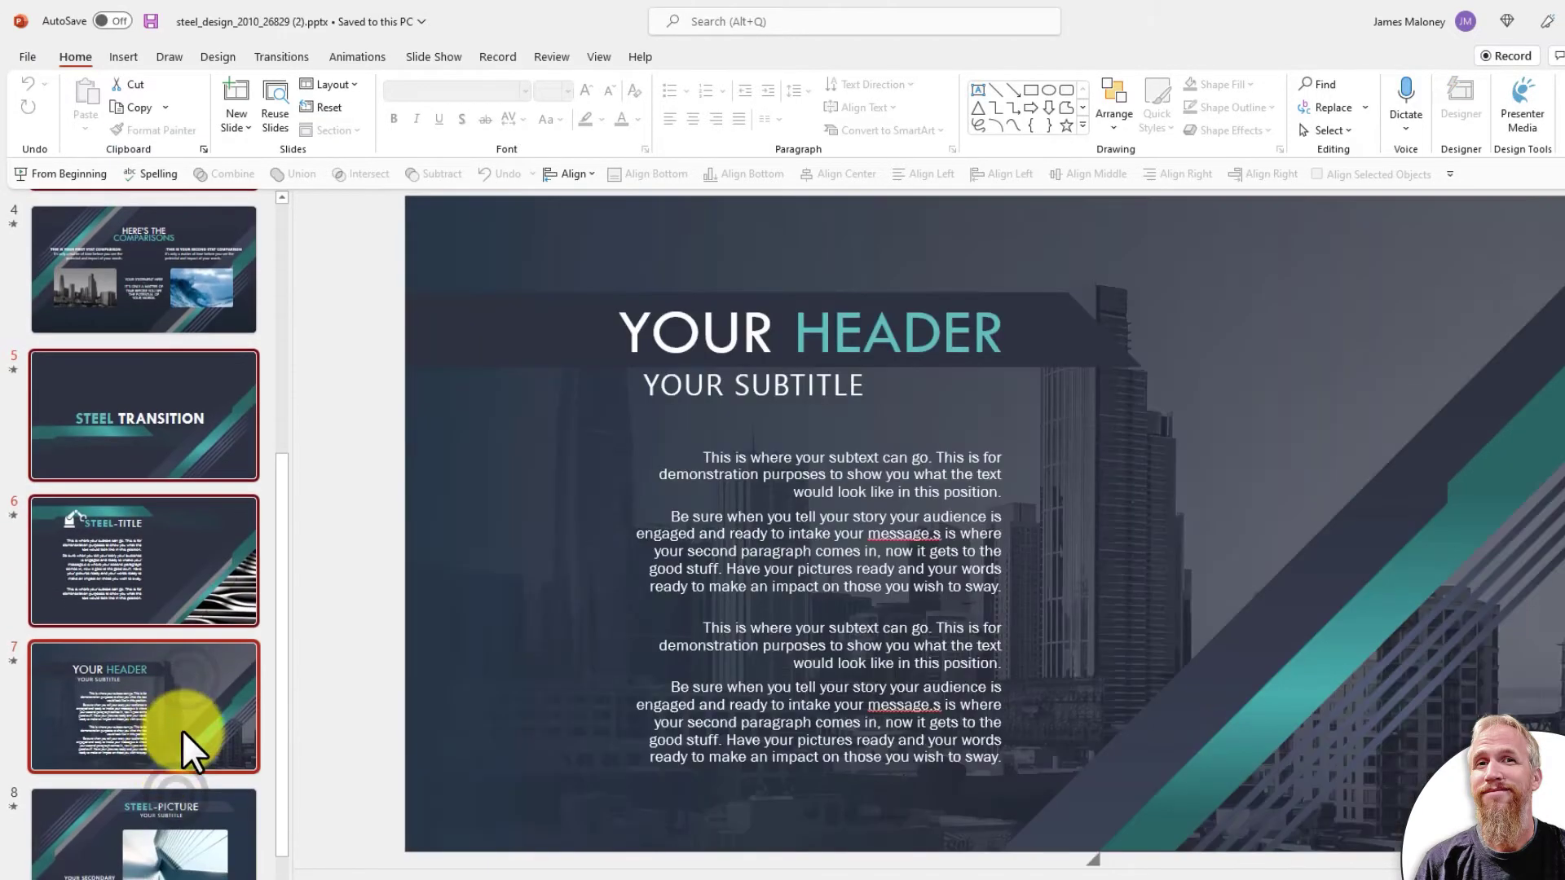
{"action": "scroll", "coordinate": [182, 730], "scroll_direction": "down", "scroll_amount": 1}
{"action": "left_click", "coordinate": [186, 796], "text": "ctrl"}
{"action": "scroll", "coordinate": [154, 511], "scroll_direction": "up", "scroll_amount": 4}
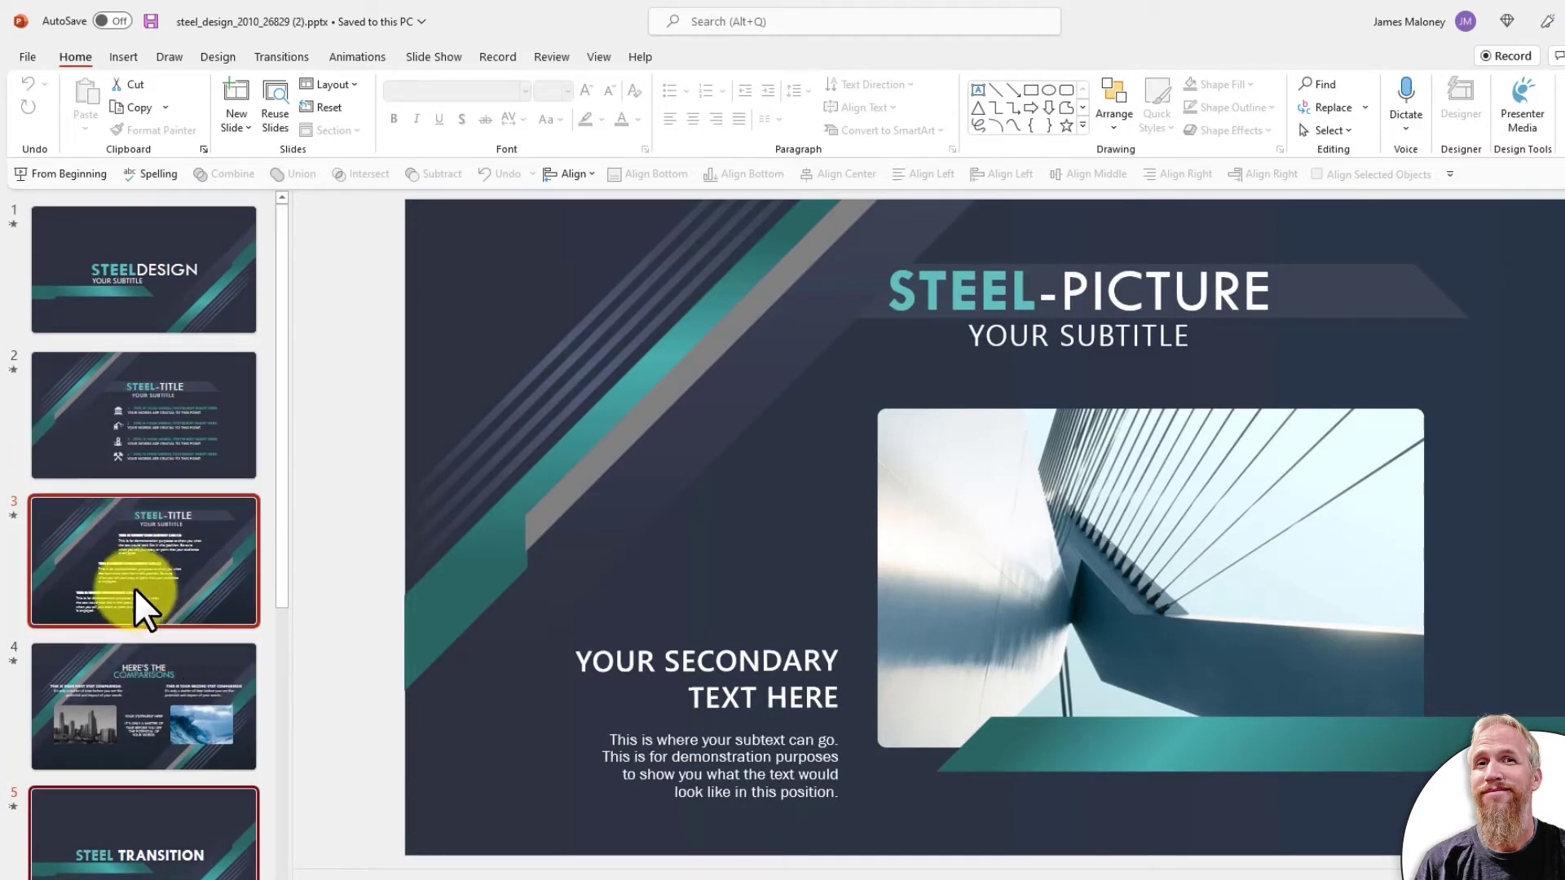
{"action": "scroll", "coordinate": [134, 587], "scroll_direction": "down", "scroll_amount": 1}
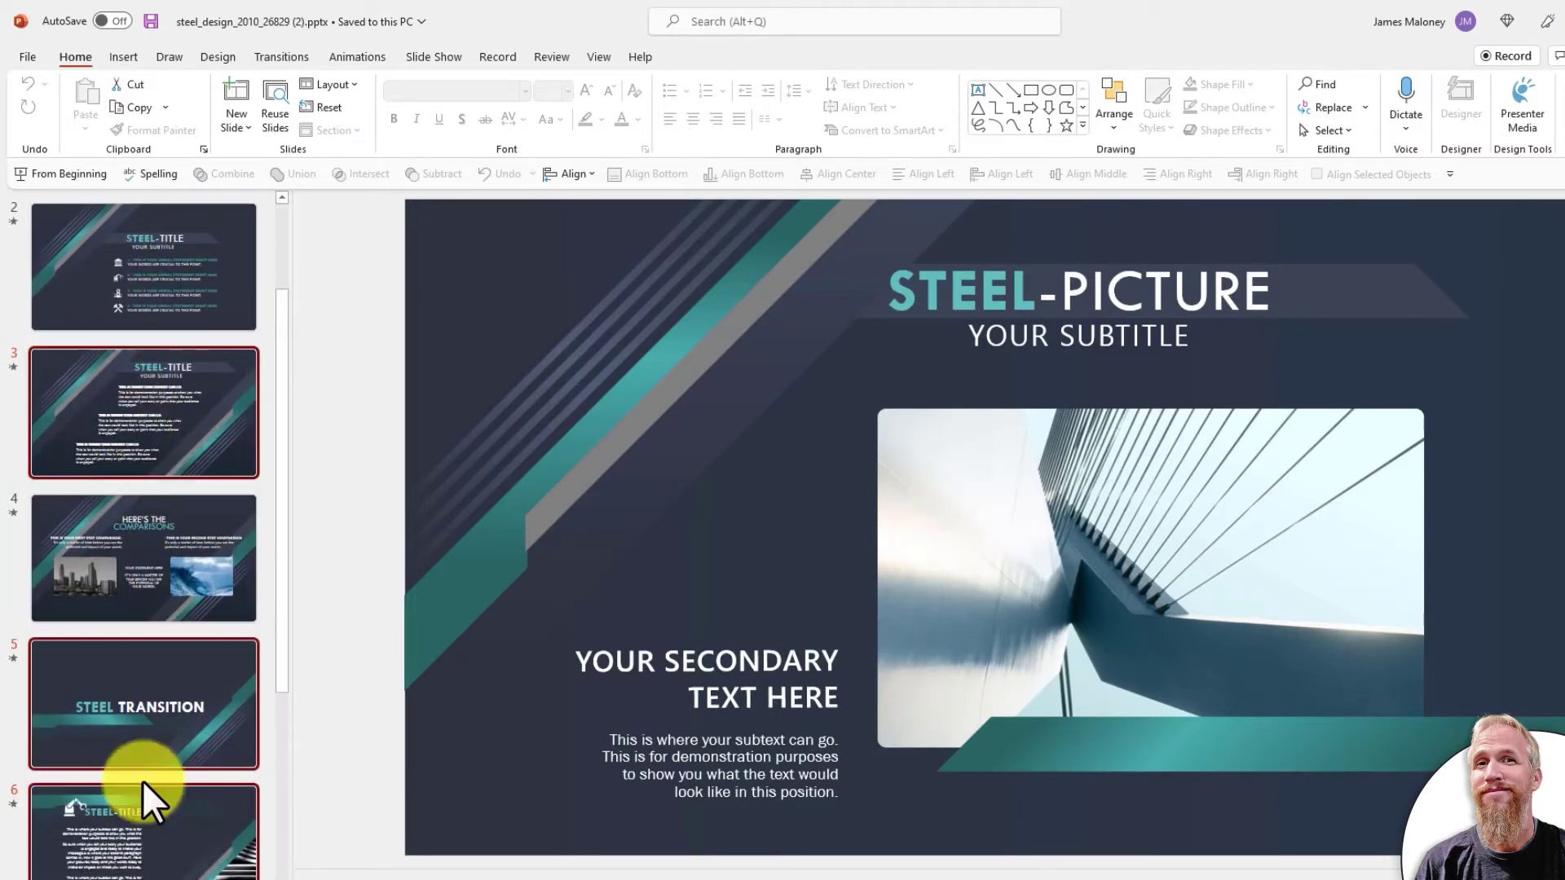
{"action": "scroll", "coordinate": [257, 570], "scroll_direction": "up", "scroll_amount": 1}
{"action": "scroll", "coordinate": [195, 526], "scroll_direction": "down", "scroll_amount": 2}
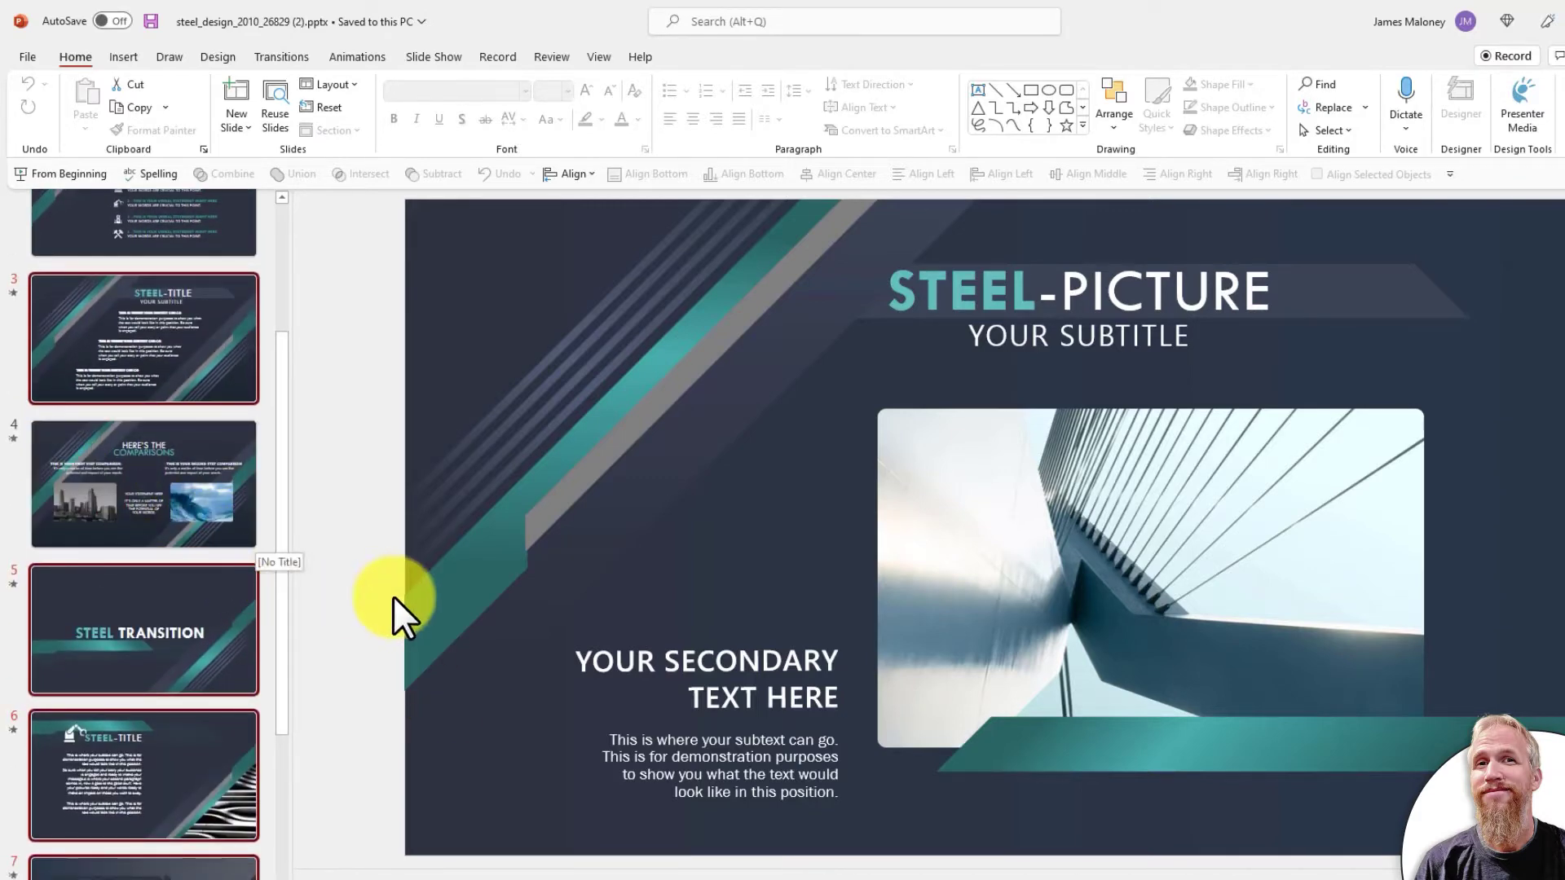
{"action": "key", "text": "Delete"}
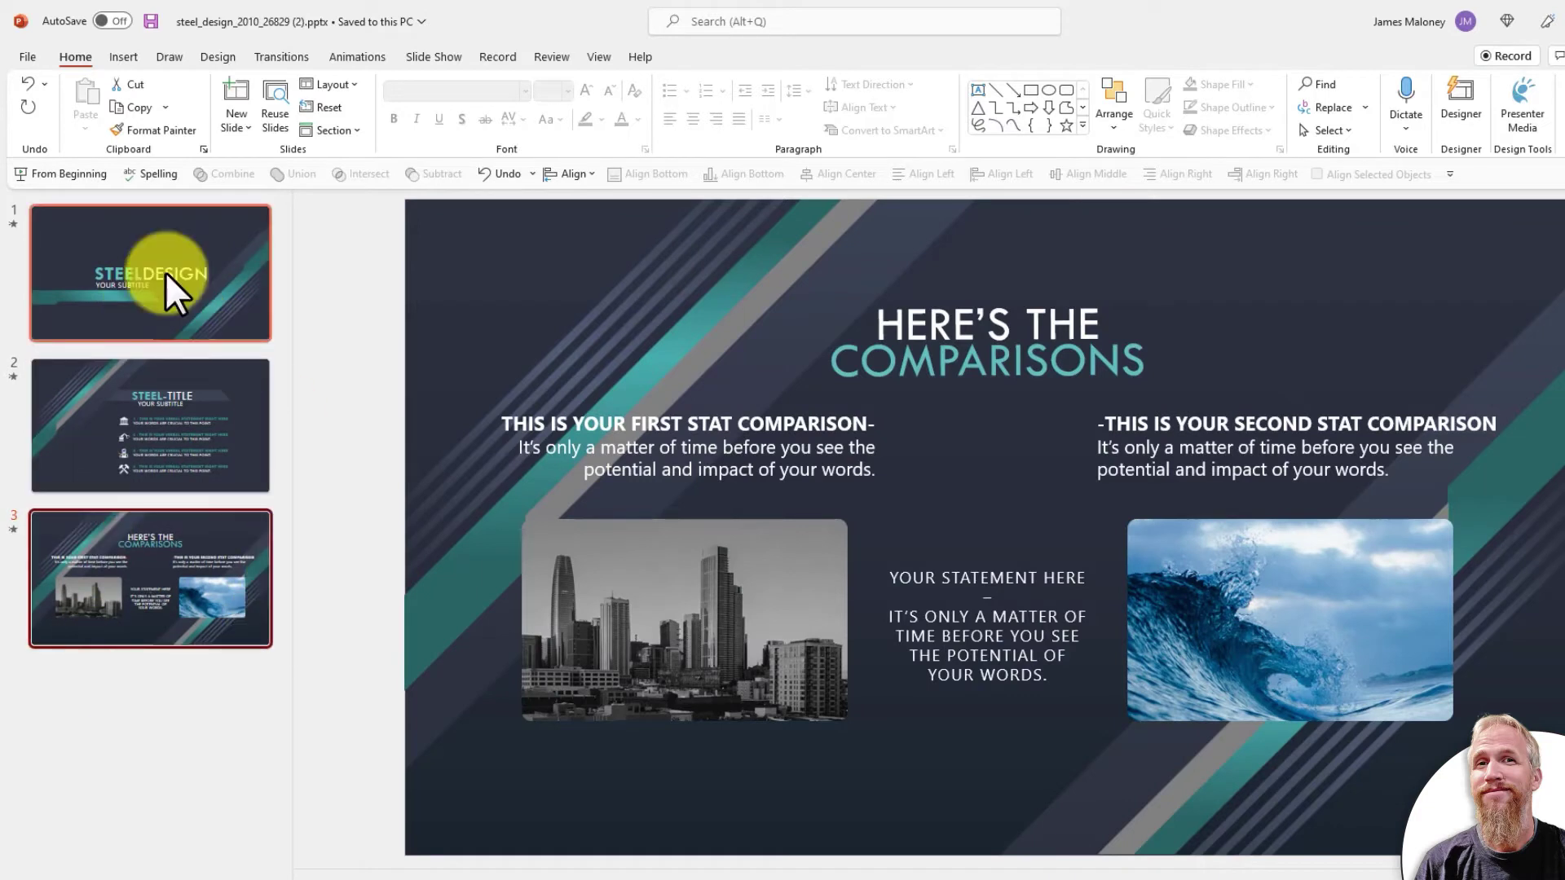
{"action": "left_click", "coordinate": [215, 692]}
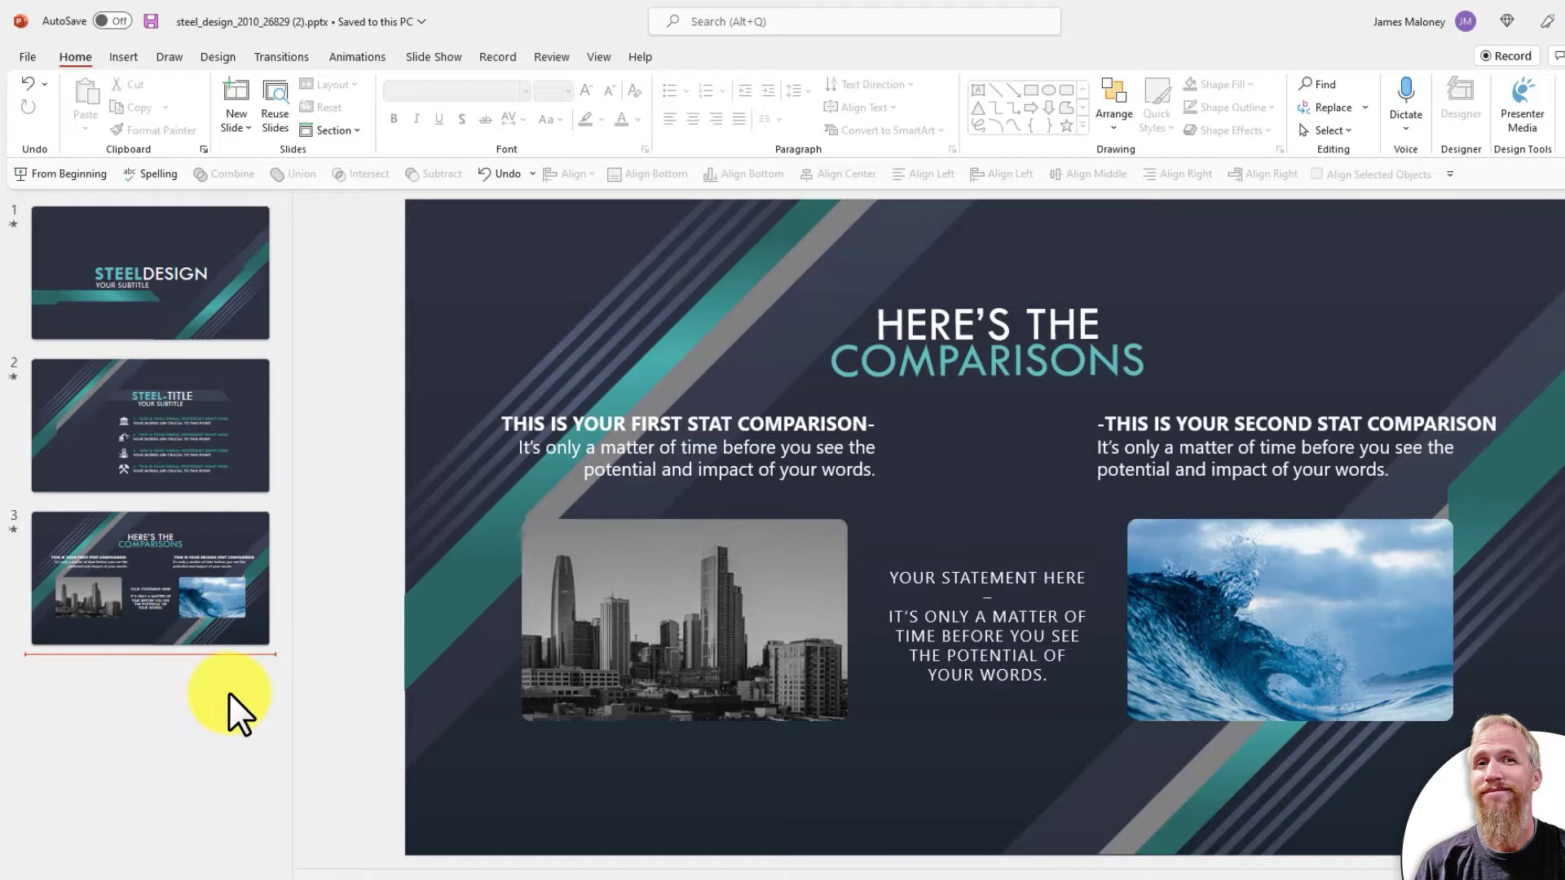
Step: Open neon_triangles_2010_26830 (2).pptx and enable editing, alongside the Steel Design window
{"action": "left_click", "coordinate": [27, 52]}
{"action": "left_click", "coordinate": [37, 175]}
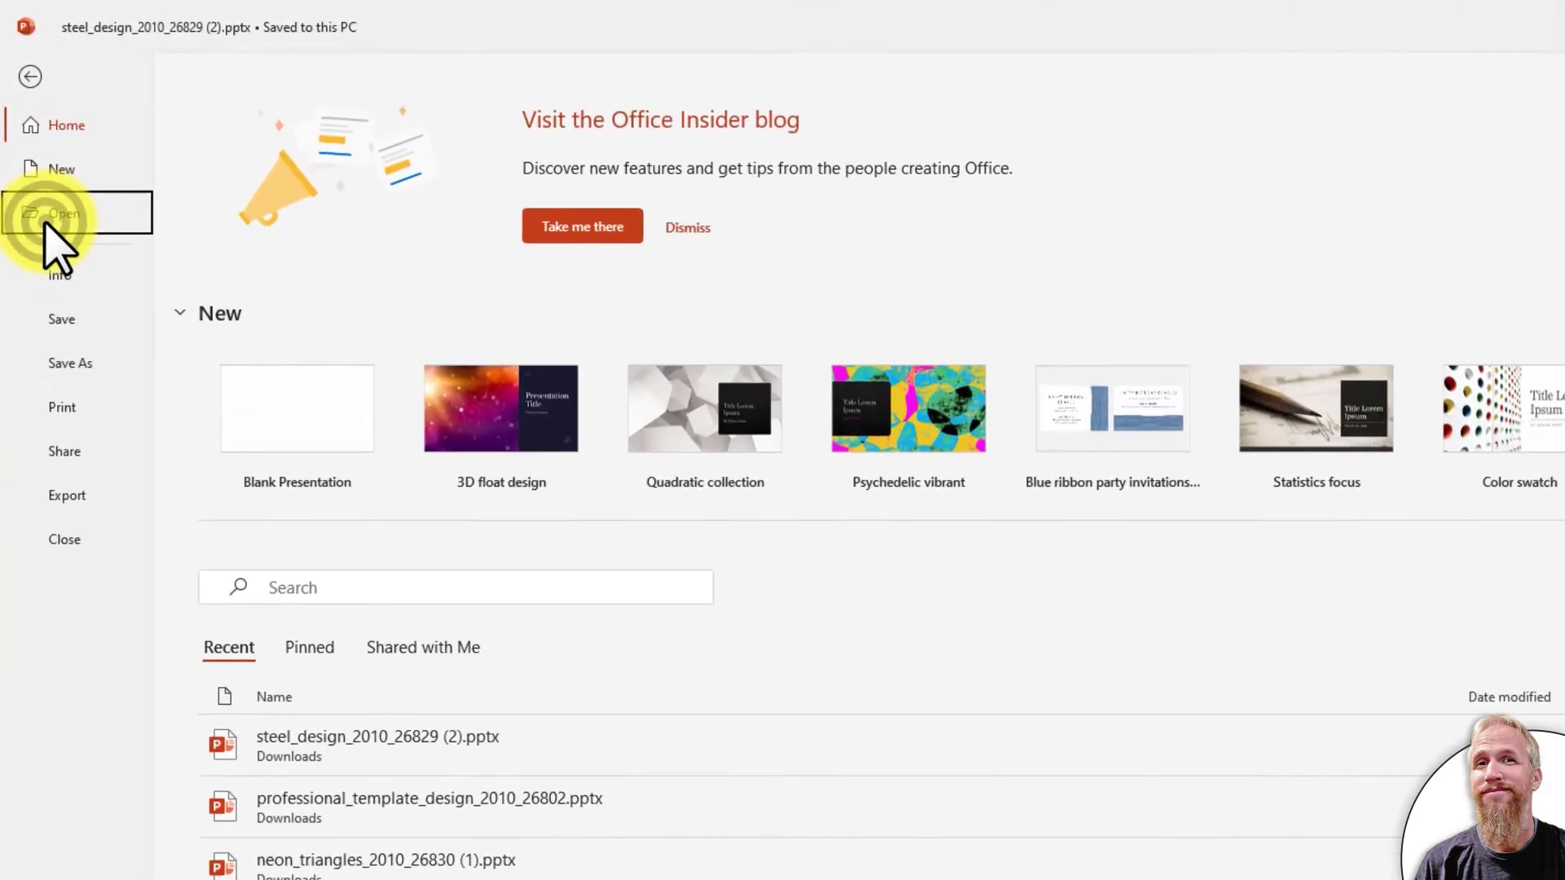
{"action": "left_click", "coordinate": [294, 507]}
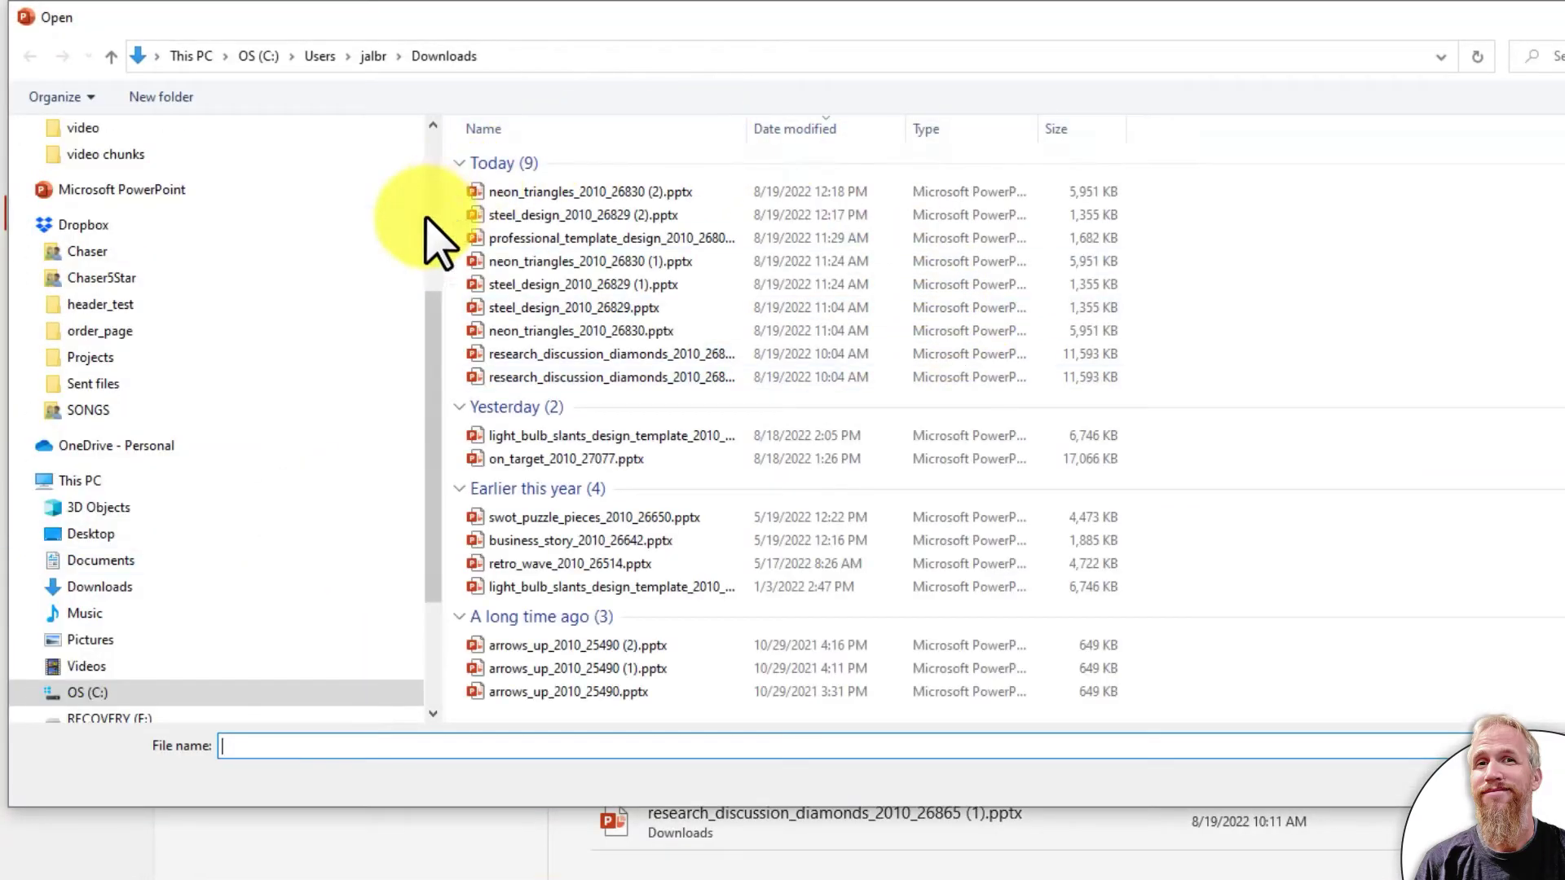
{"action": "left_click", "coordinate": [544, 192]}
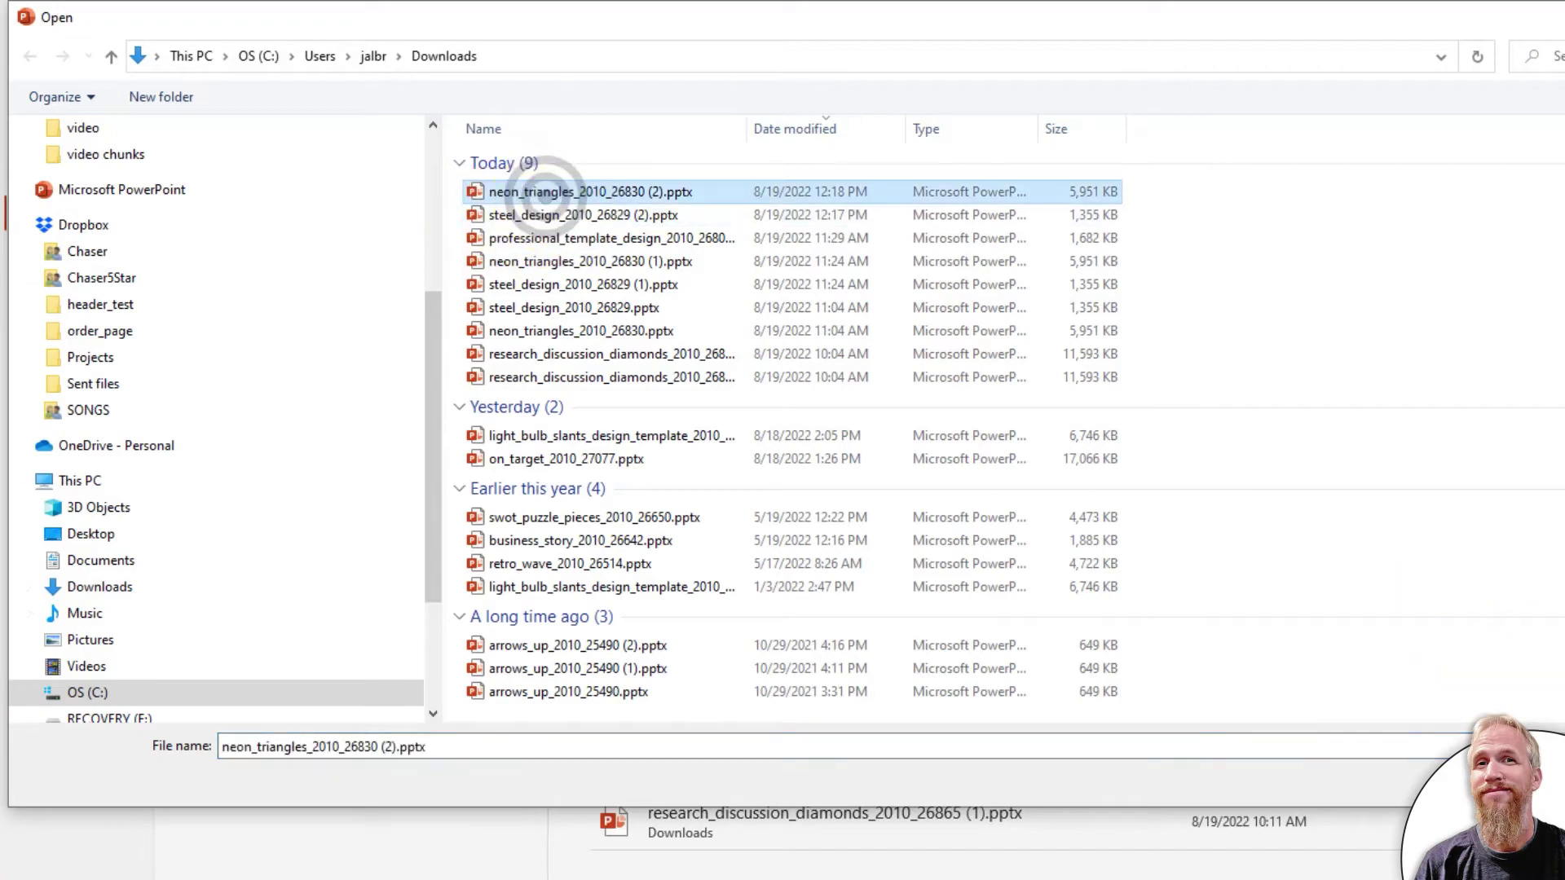
{"action": "double_click", "coordinate": [545, 191]}
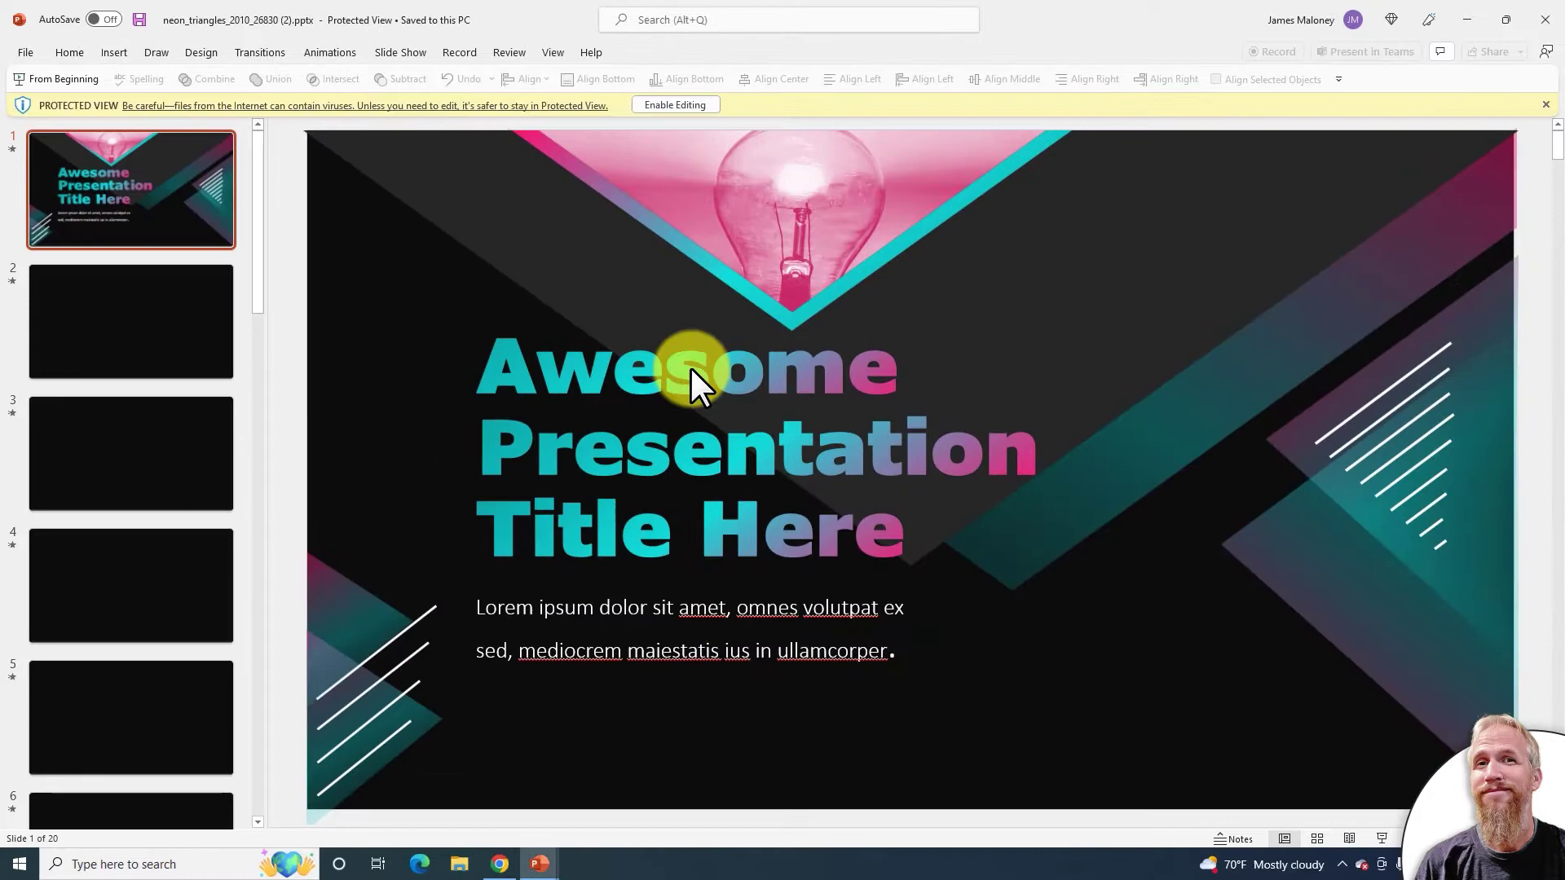
{"action": "left_click", "coordinate": [690, 100]}
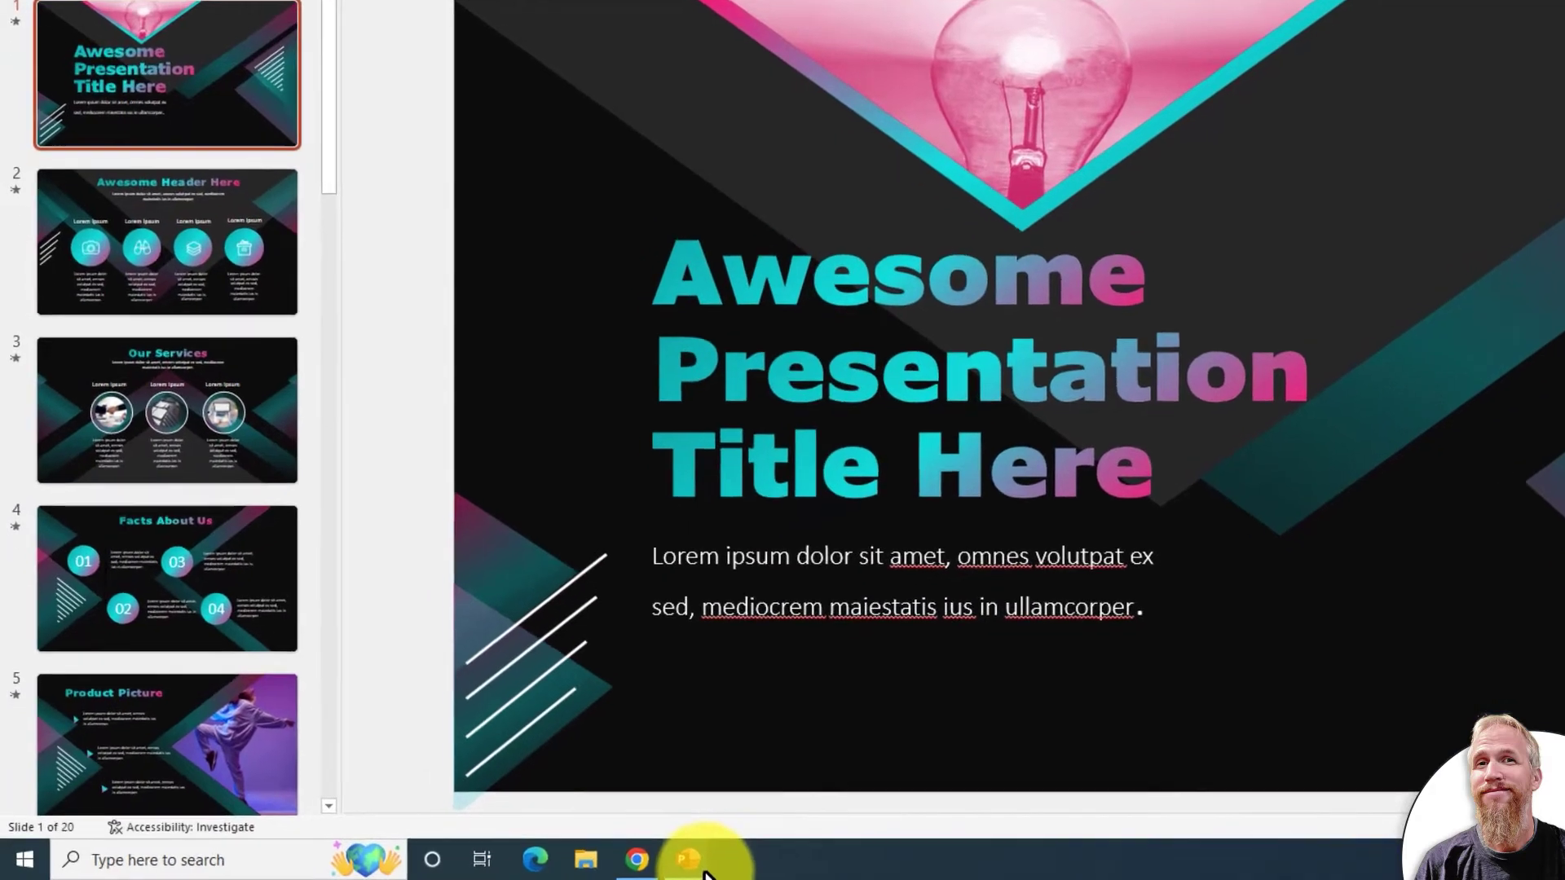
{"action": "mouse_move", "coordinate": [546, 862]}
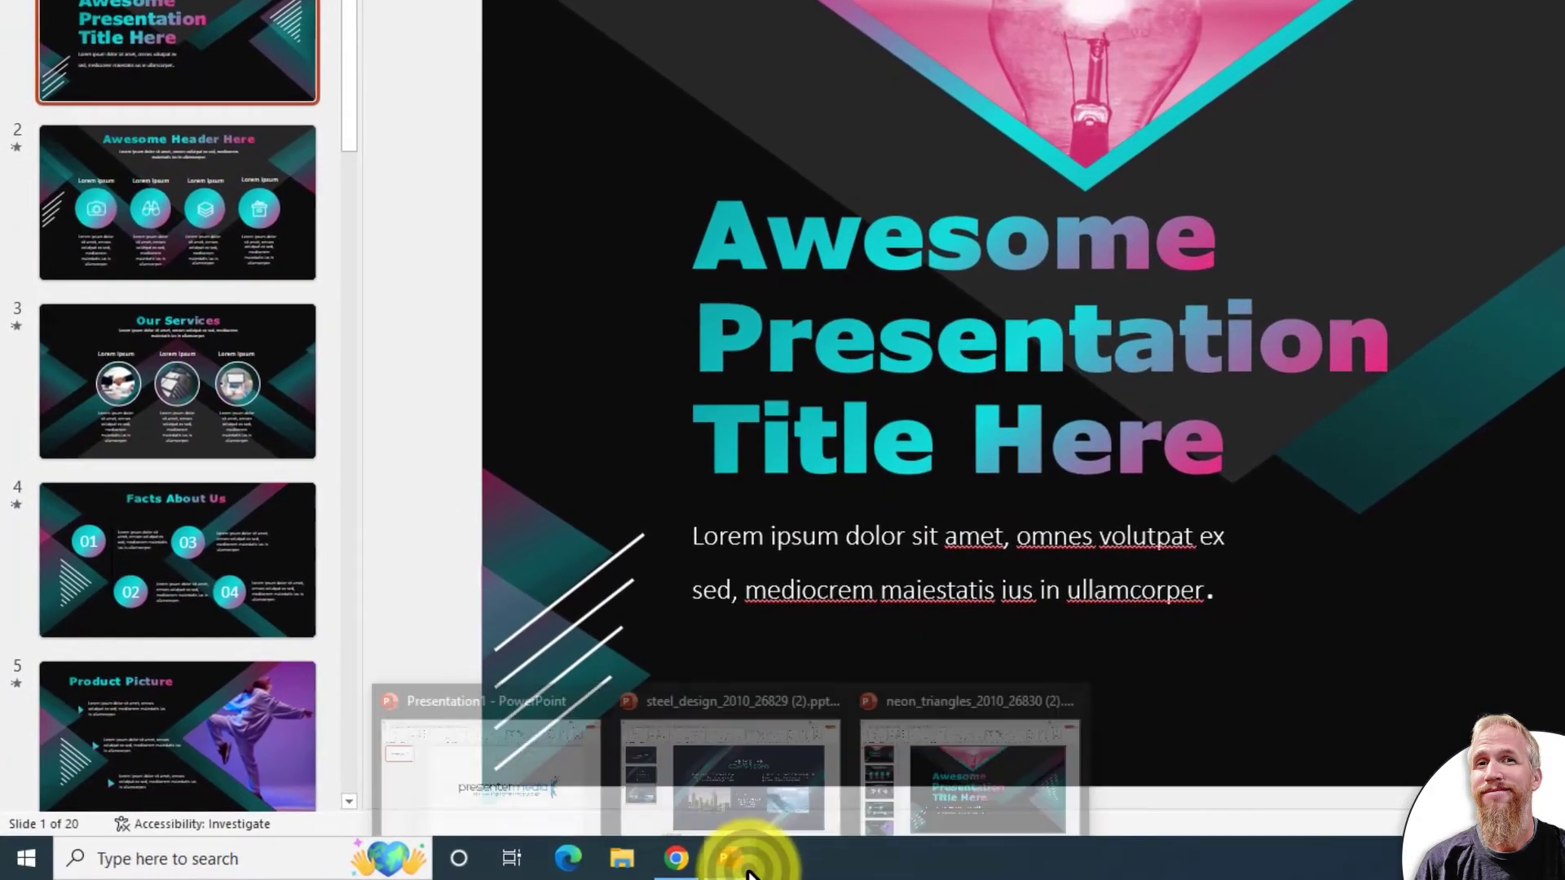
{"action": "left_click", "coordinate": [758, 782]}
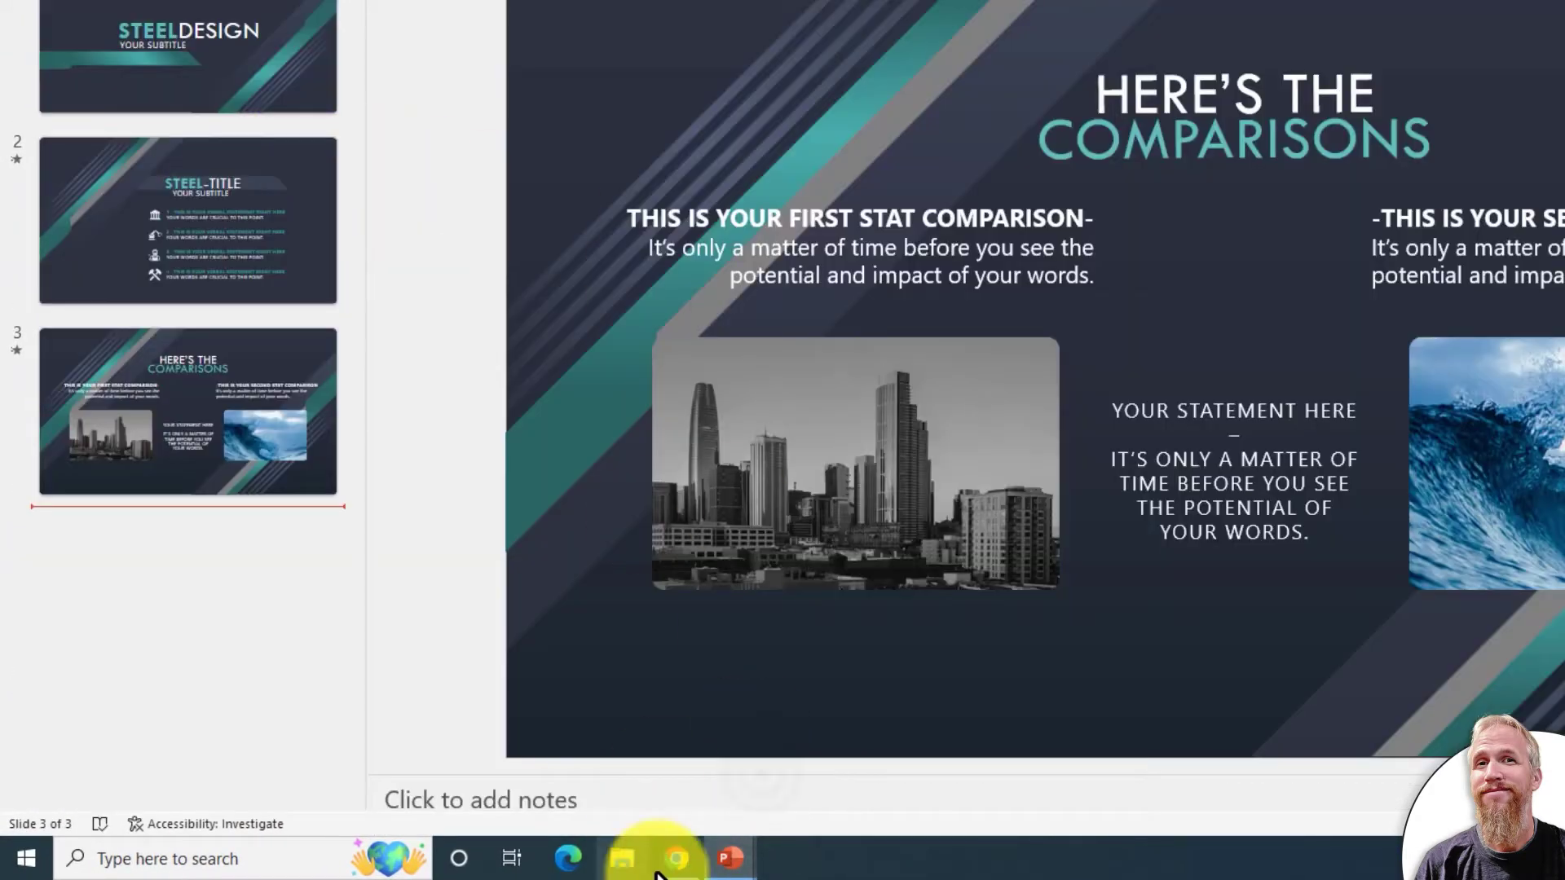
{"action": "mouse_move", "coordinate": [723, 859]}
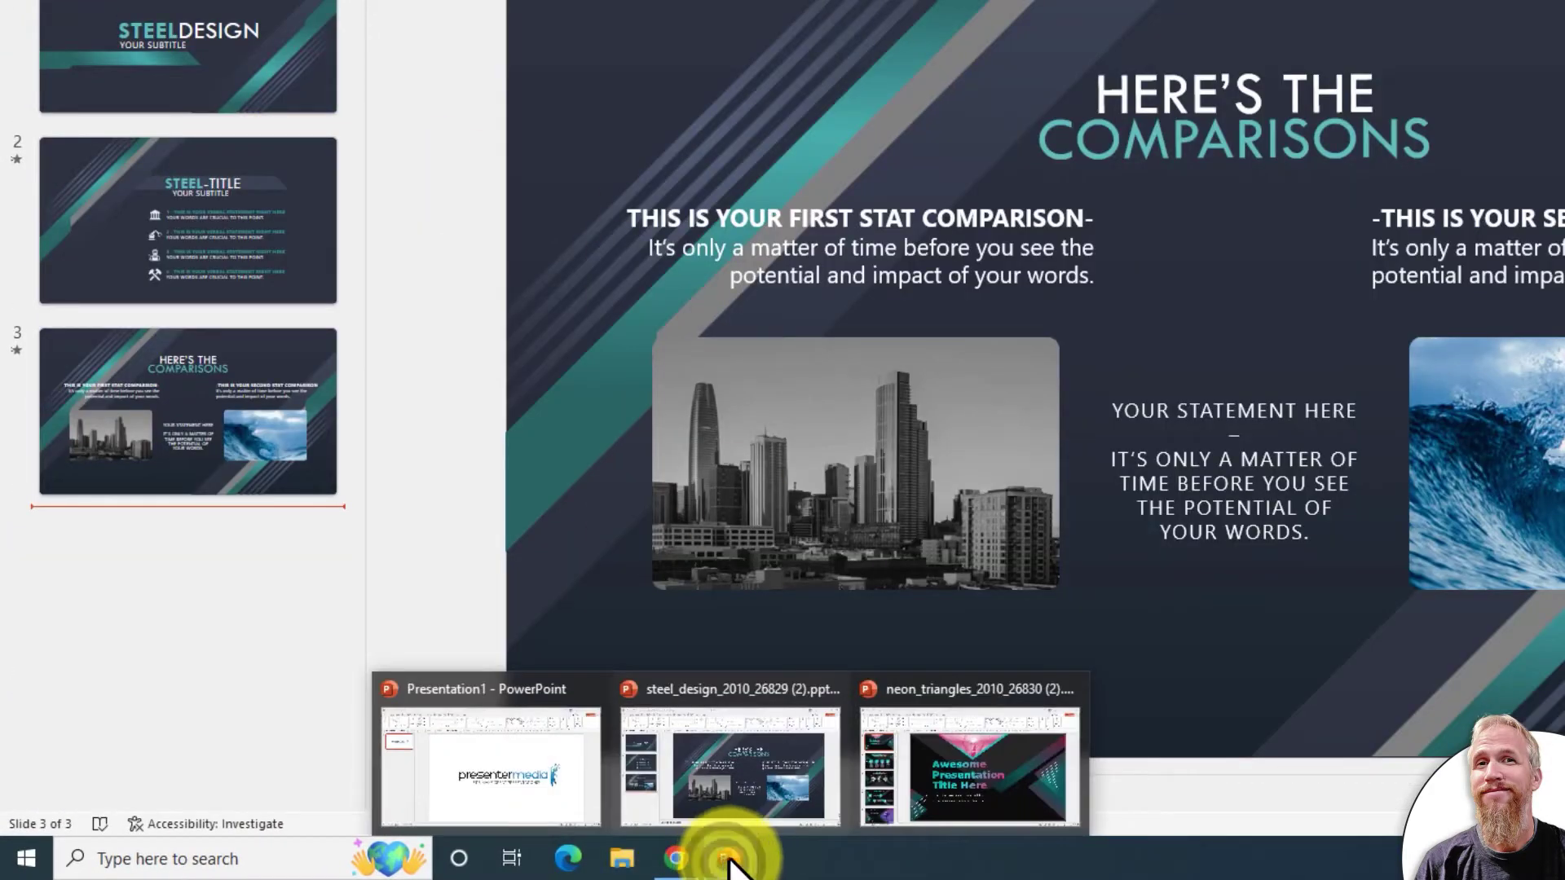
{"action": "left_click", "coordinate": [937, 797]}
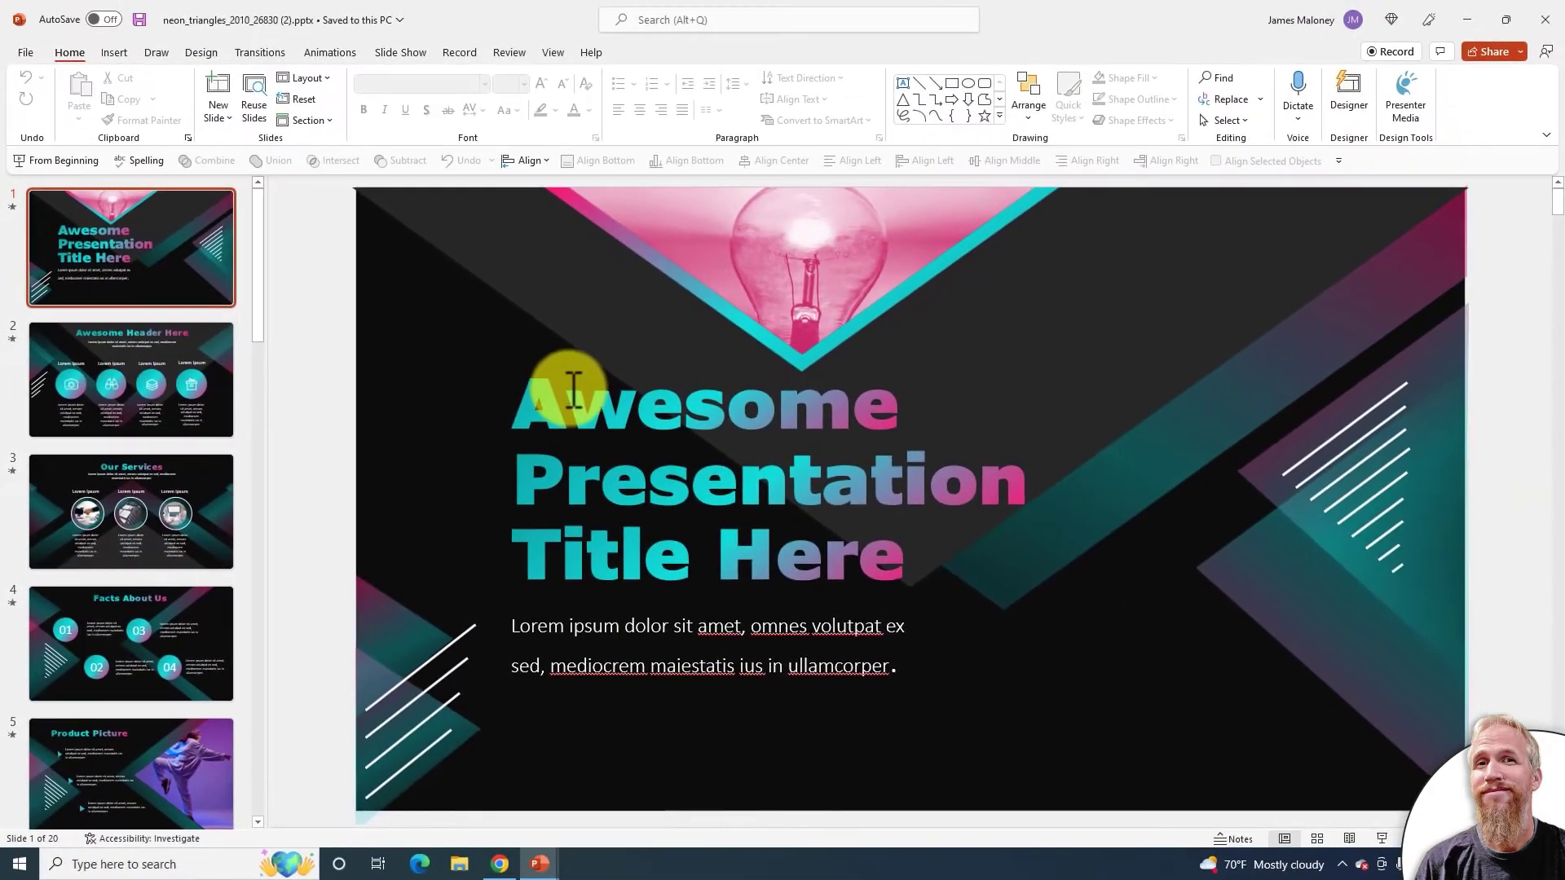
Step: Select the Awesome Header Here, Facts About Us and Product Picture slides
{"action": "left_click", "coordinate": [173, 379]}
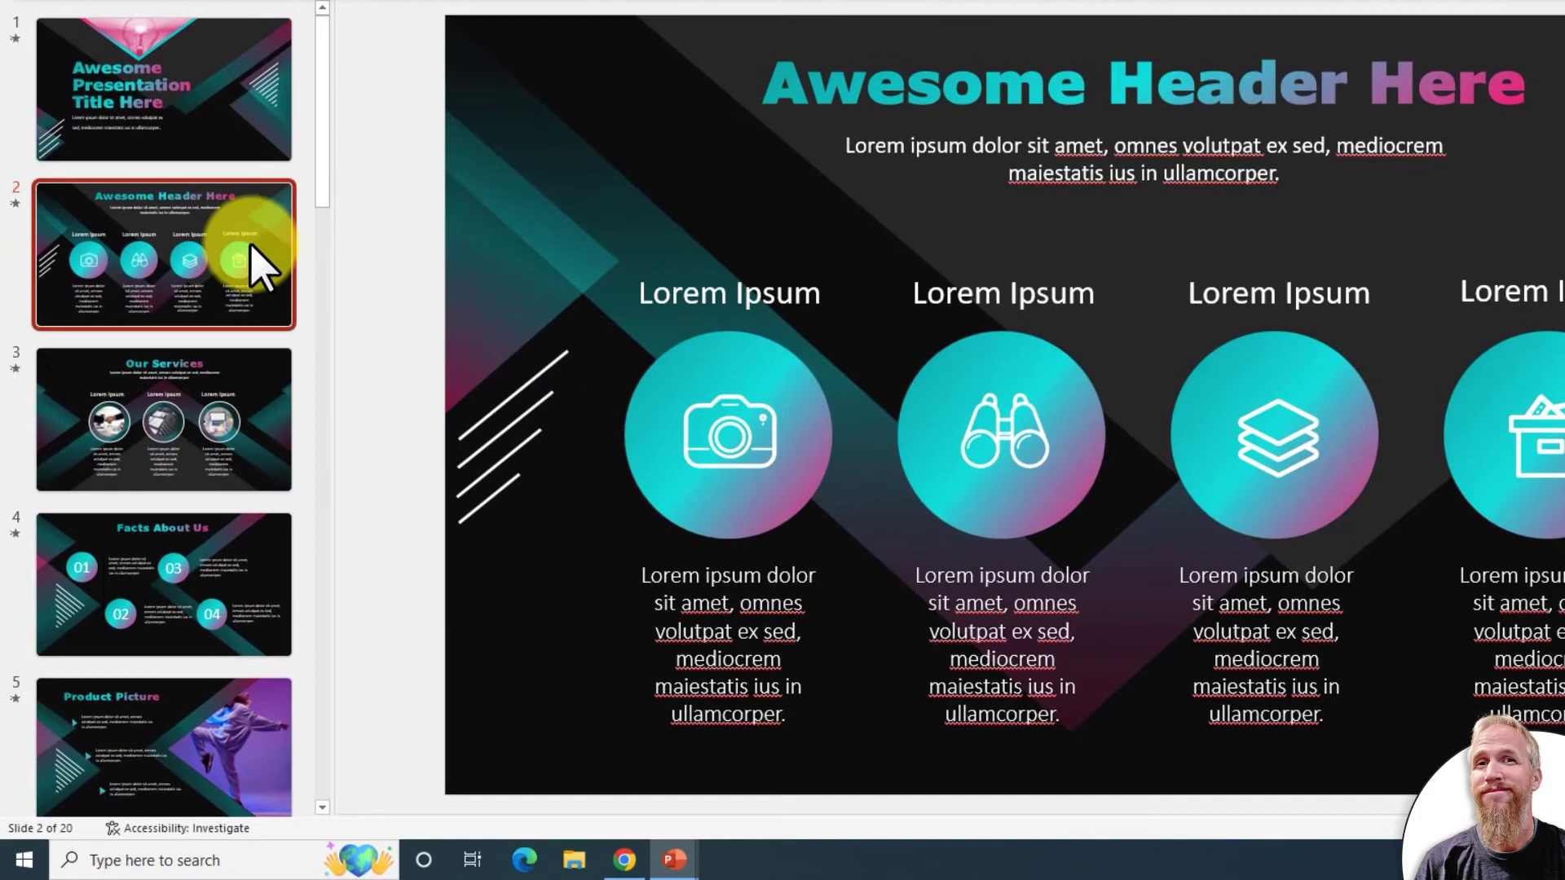
{"action": "left_click", "coordinate": [234, 377], "text": "ctrl"}
{"action": "left_click", "coordinate": [192, 580], "text": "ctrl"}
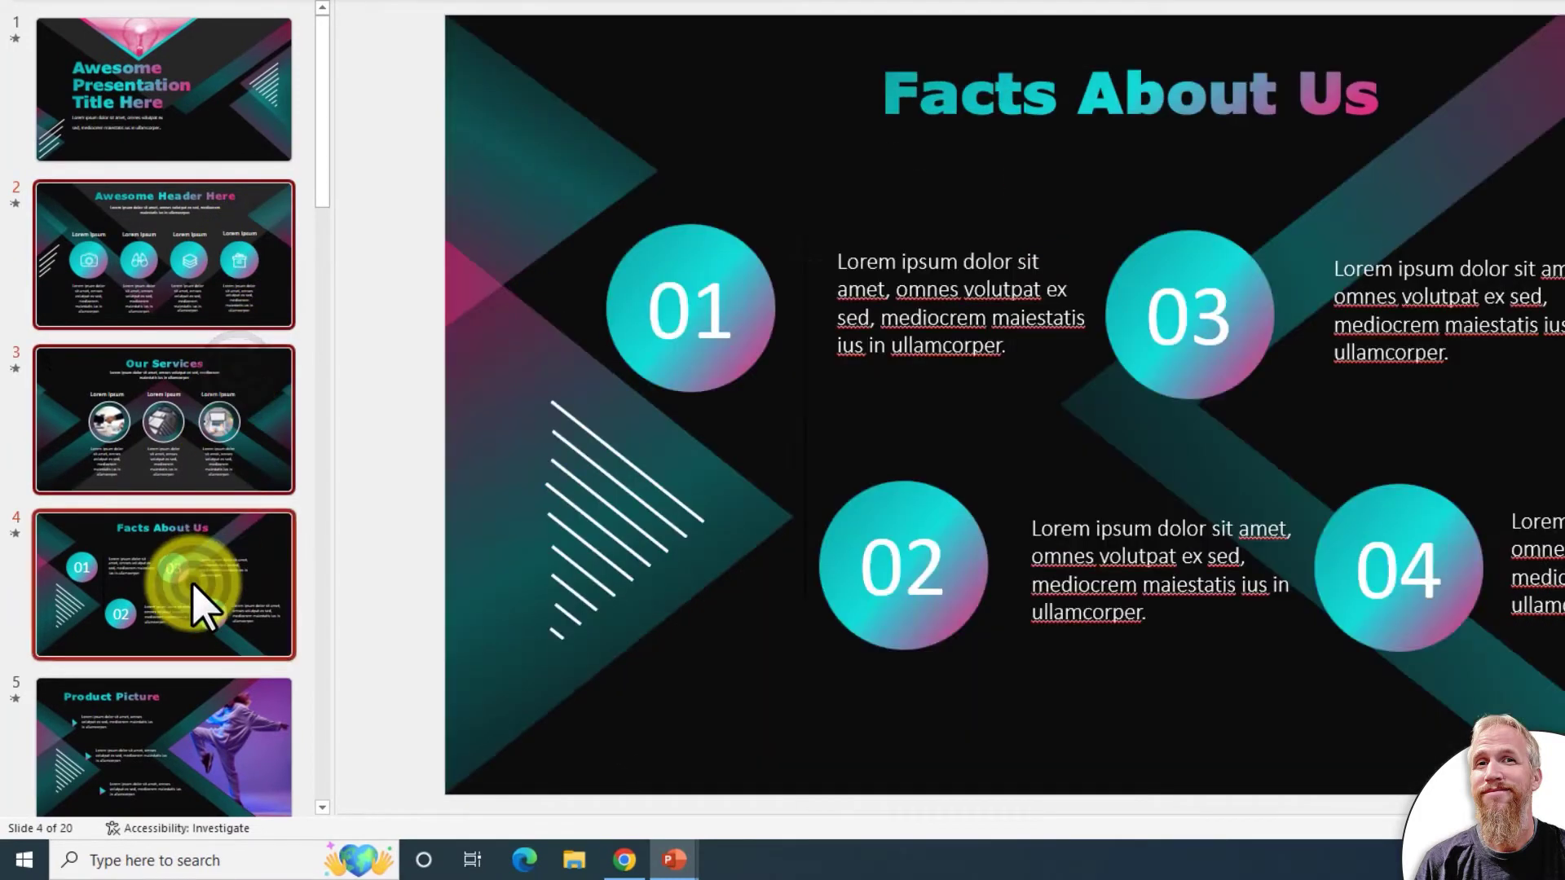
{"action": "left_click", "coordinate": [220, 708]}
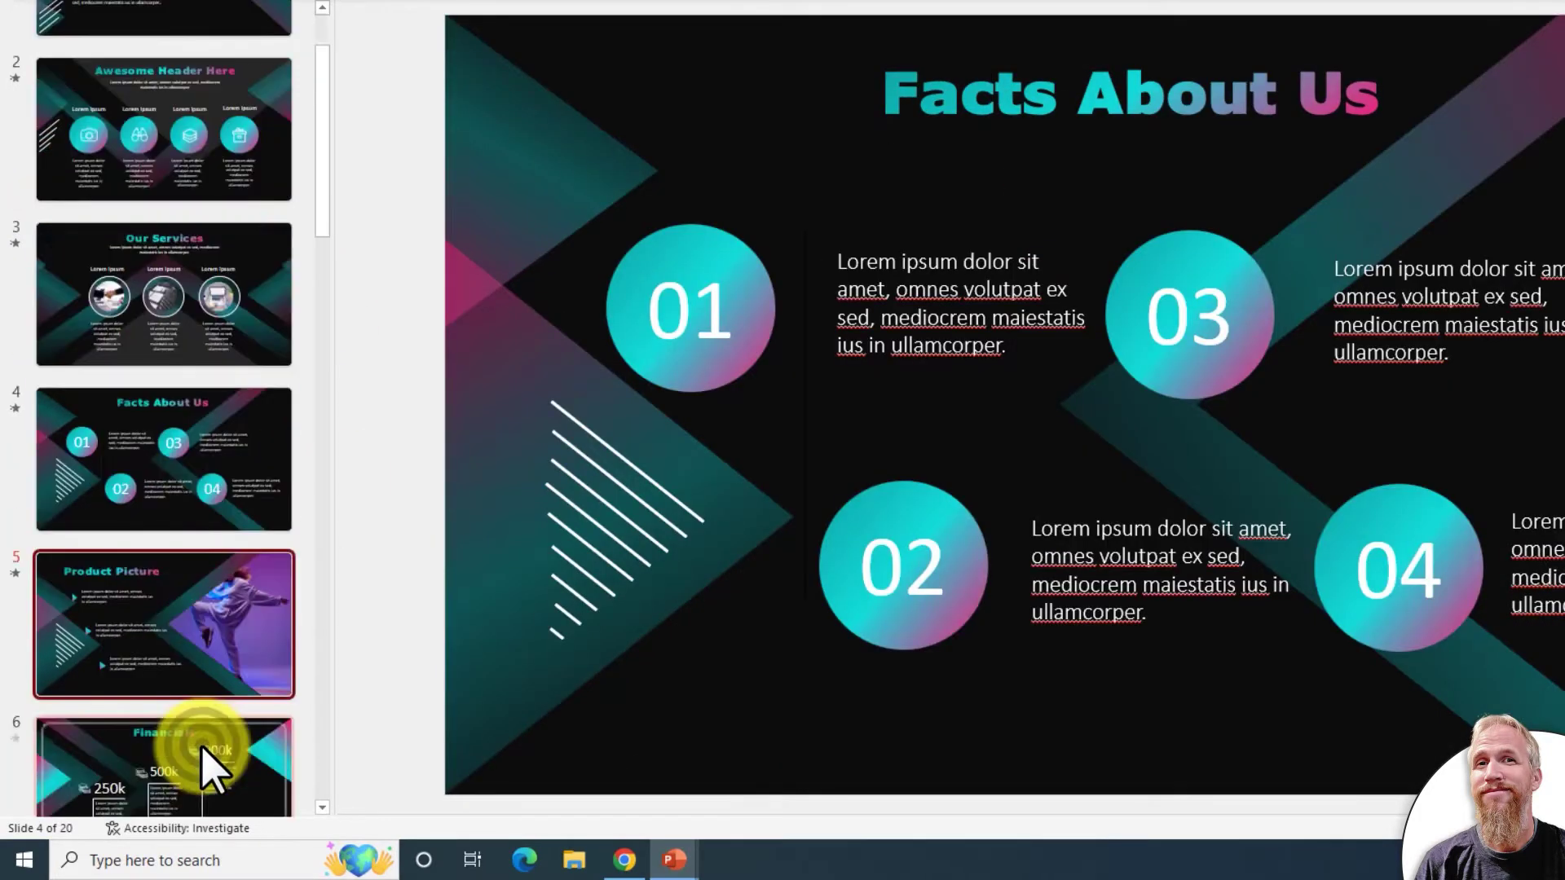
{"action": "left_click", "coordinate": [201, 745], "text": "ctrl"}
{"action": "left_click", "coordinate": [136, 437], "text": "ctrl"}
{"action": "left_click", "coordinate": [144, 105], "text": "ctrl"}
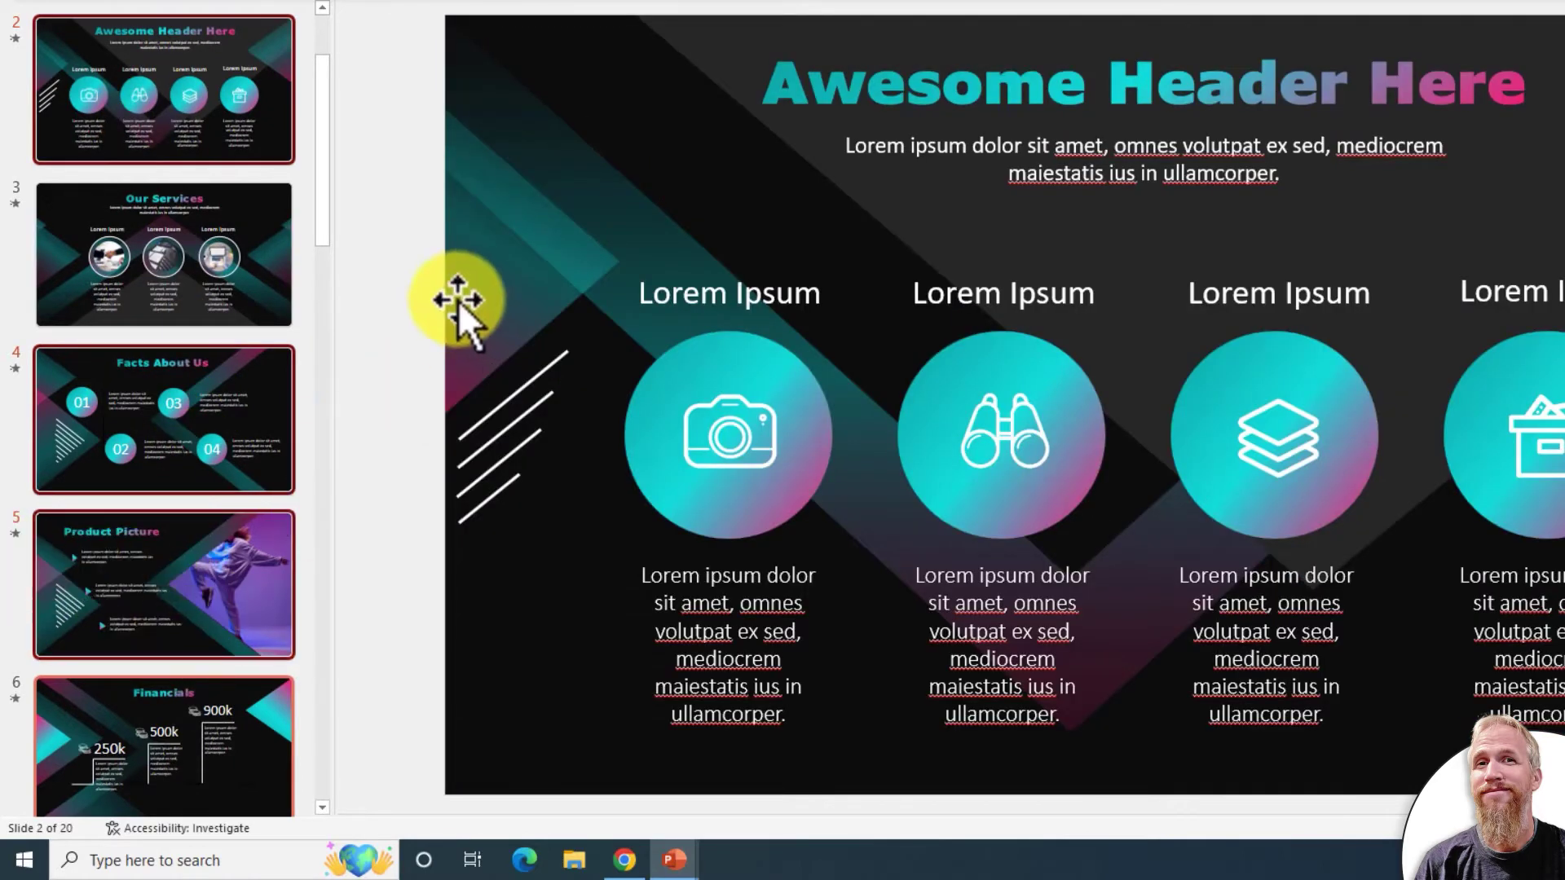
Step: Drop Financials from the selection and copy the chosen Neon Triangles slides
{"action": "scroll", "coordinate": [258, 448], "scroll_direction": "down", "scroll_amount": 2}
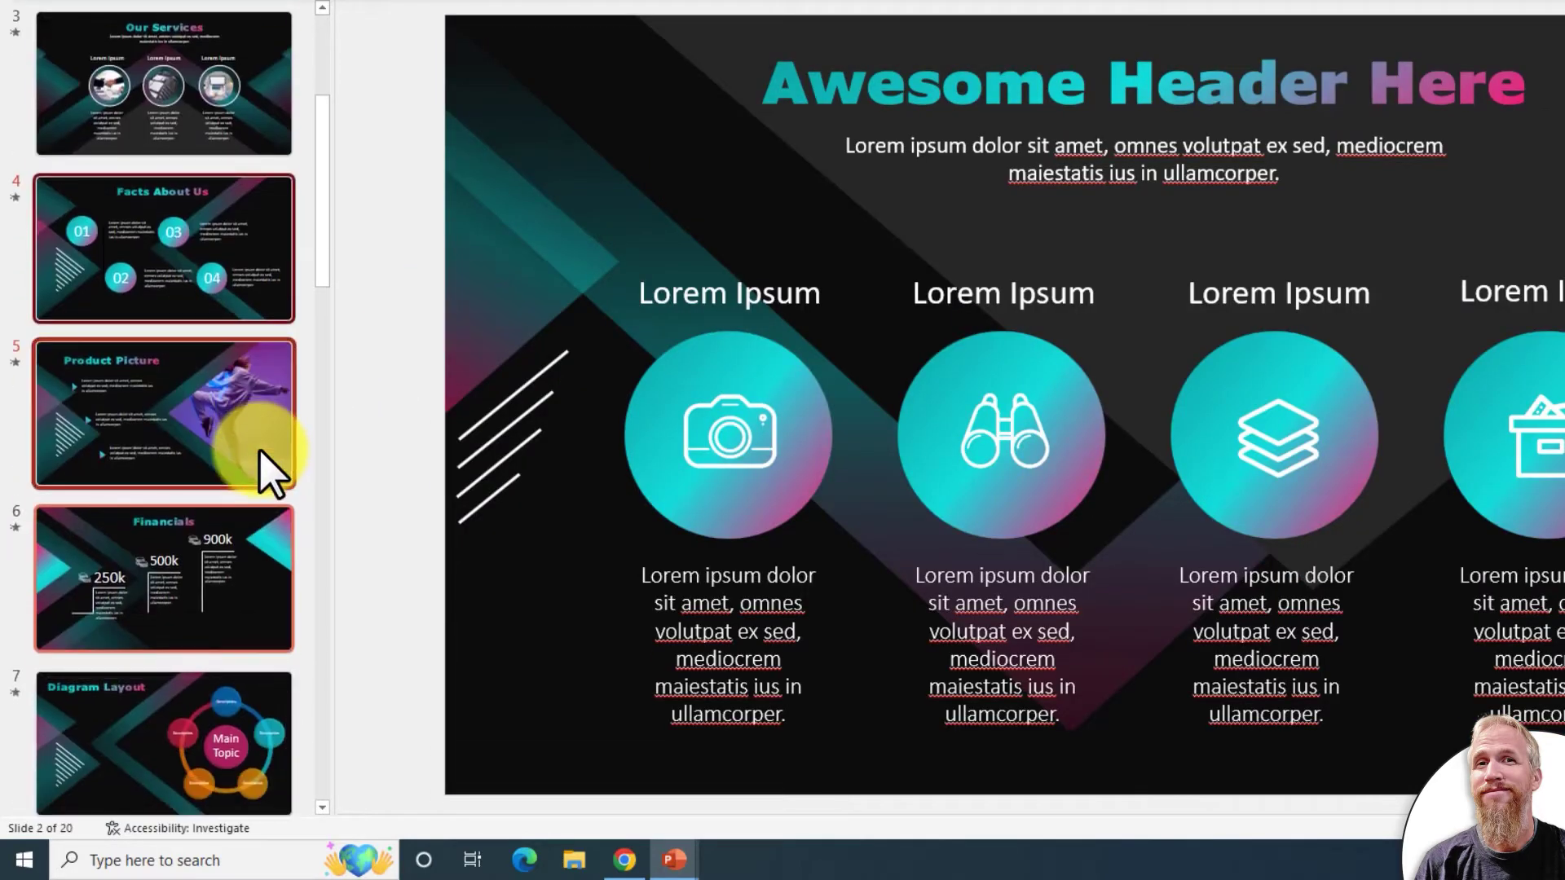
{"action": "left_click", "coordinate": [251, 521], "text": "ctrl"}
{"action": "scroll", "coordinate": [199, 472], "scroll_direction": "up", "scroll_amount": 1}
{"action": "left_click", "coordinate": [199, 472]}
{"action": "left_click", "coordinate": [139, 393]}
{"action": "left_click", "coordinate": [160, 41]}
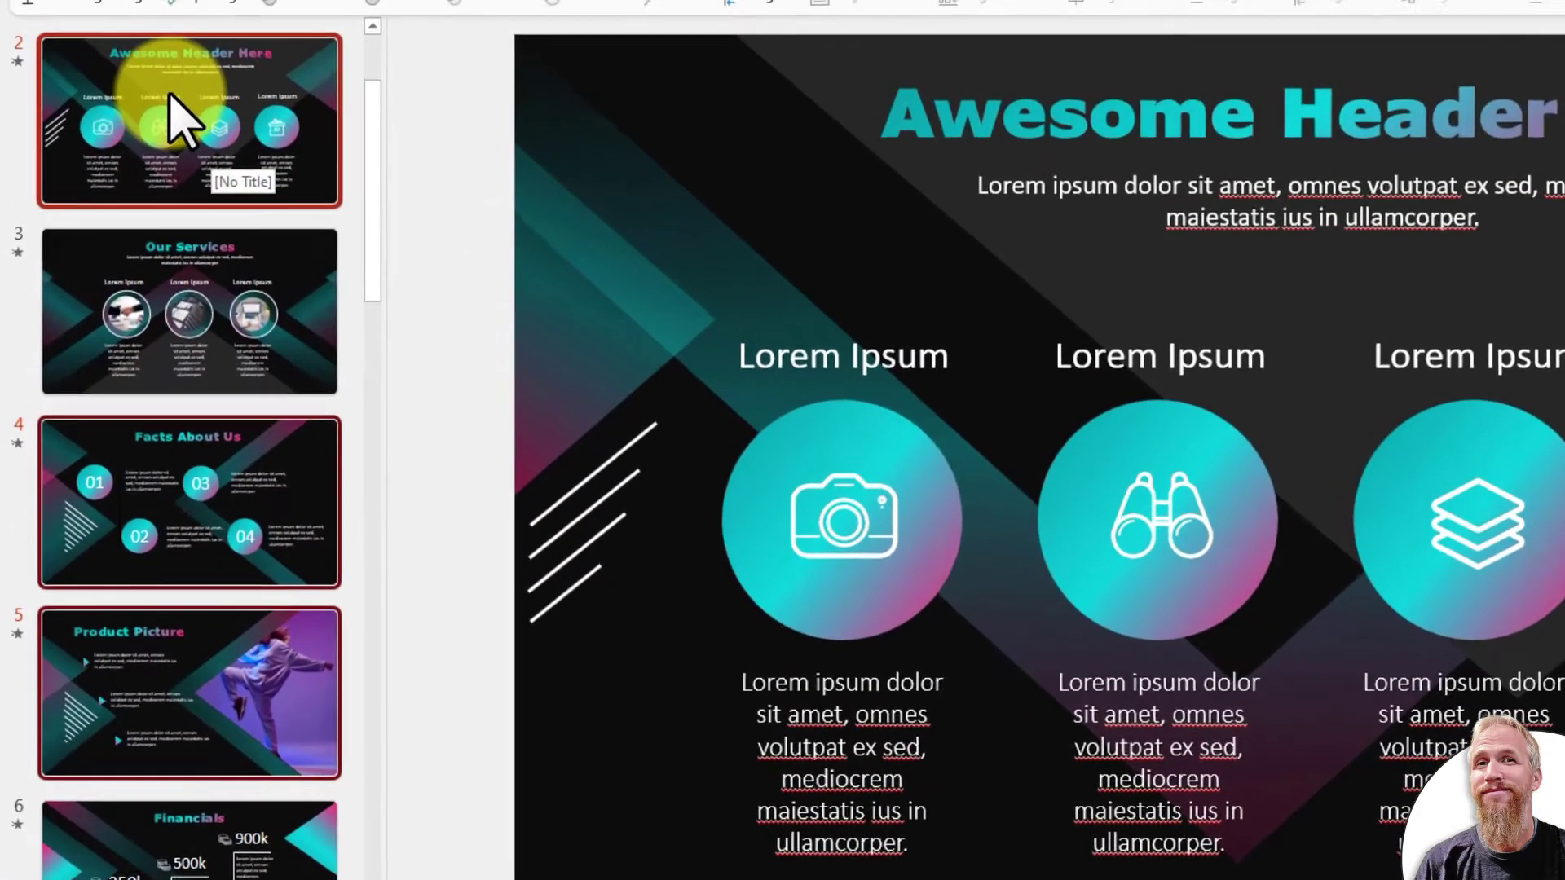
{"action": "right_click", "coordinate": [148, 67]}
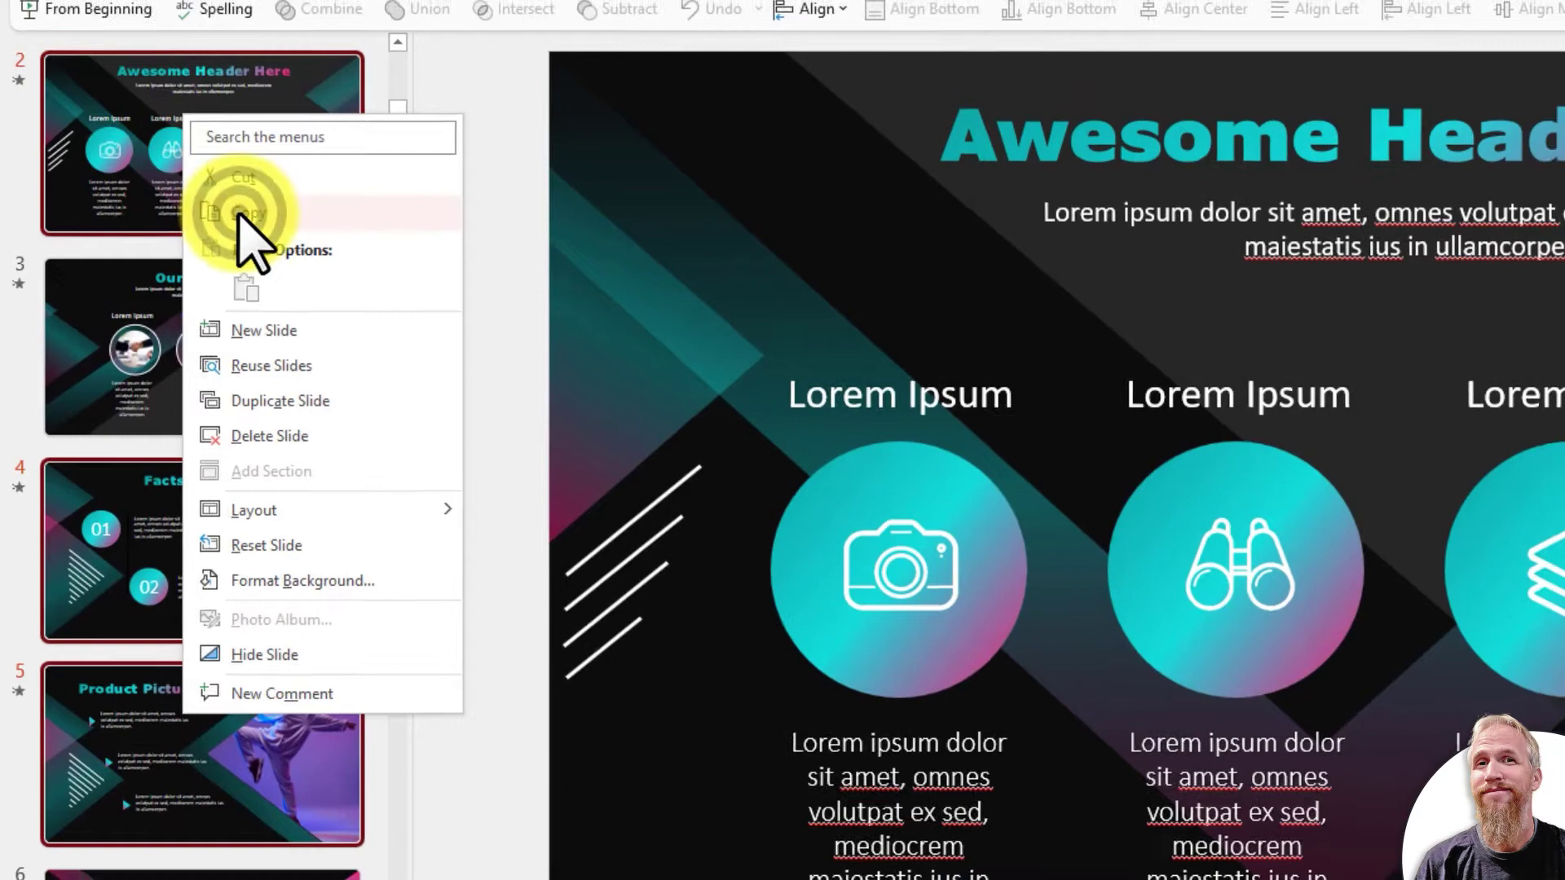
{"action": "left_click", "coordinate": [245, 211]}
Step: Paste the copied slides after slide 3 of steel_design using the destination theme
{"action": "mouse_move", "coordinate": [538, 863]}
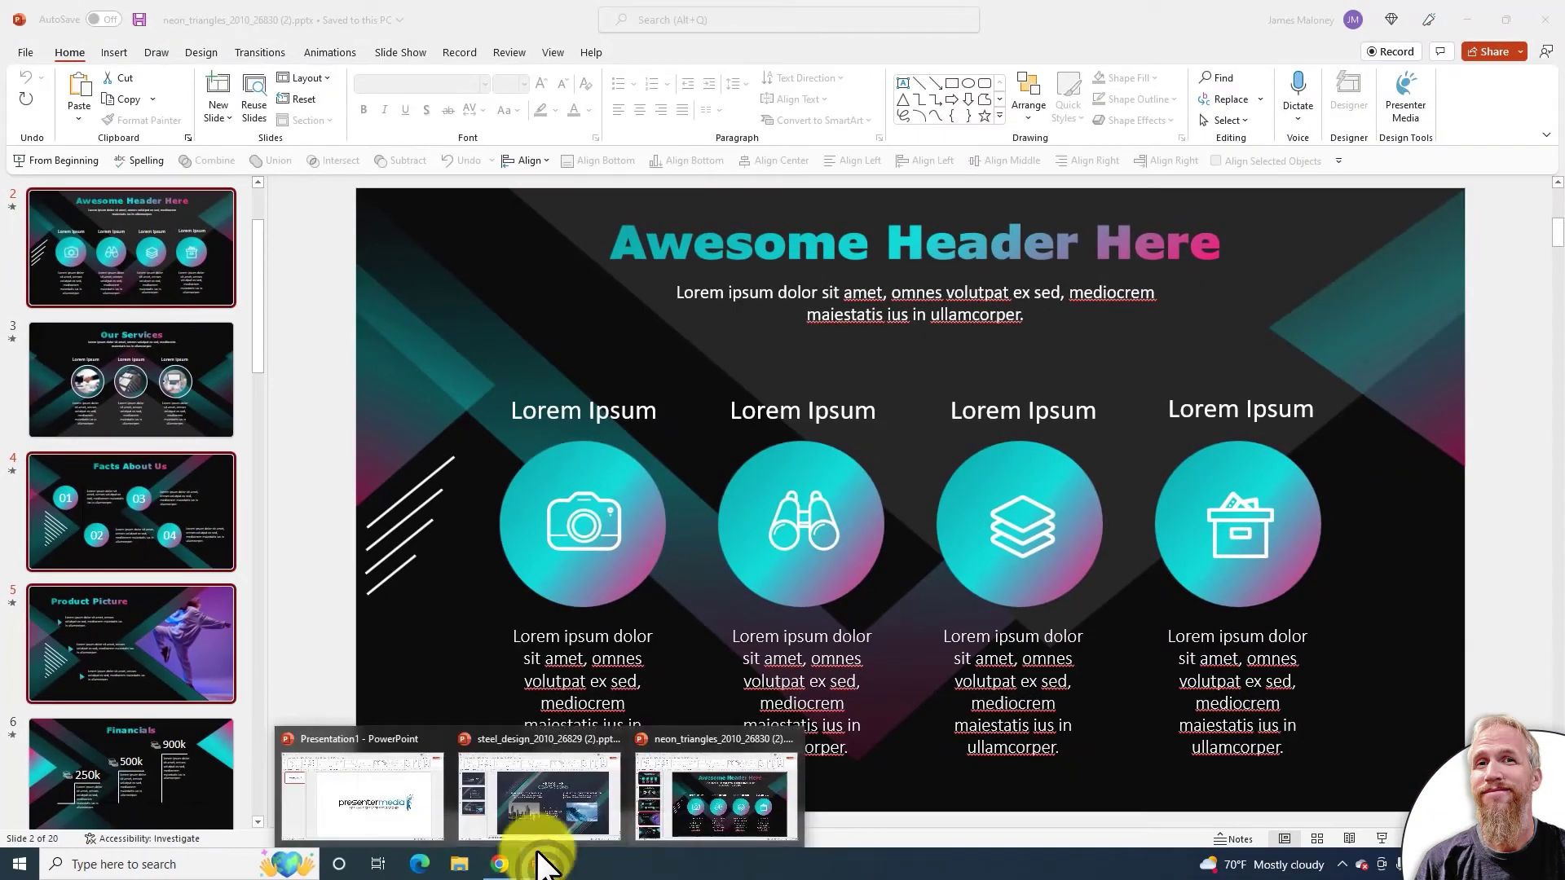
{"action": "left_click", "coordinate": [511, 810]}
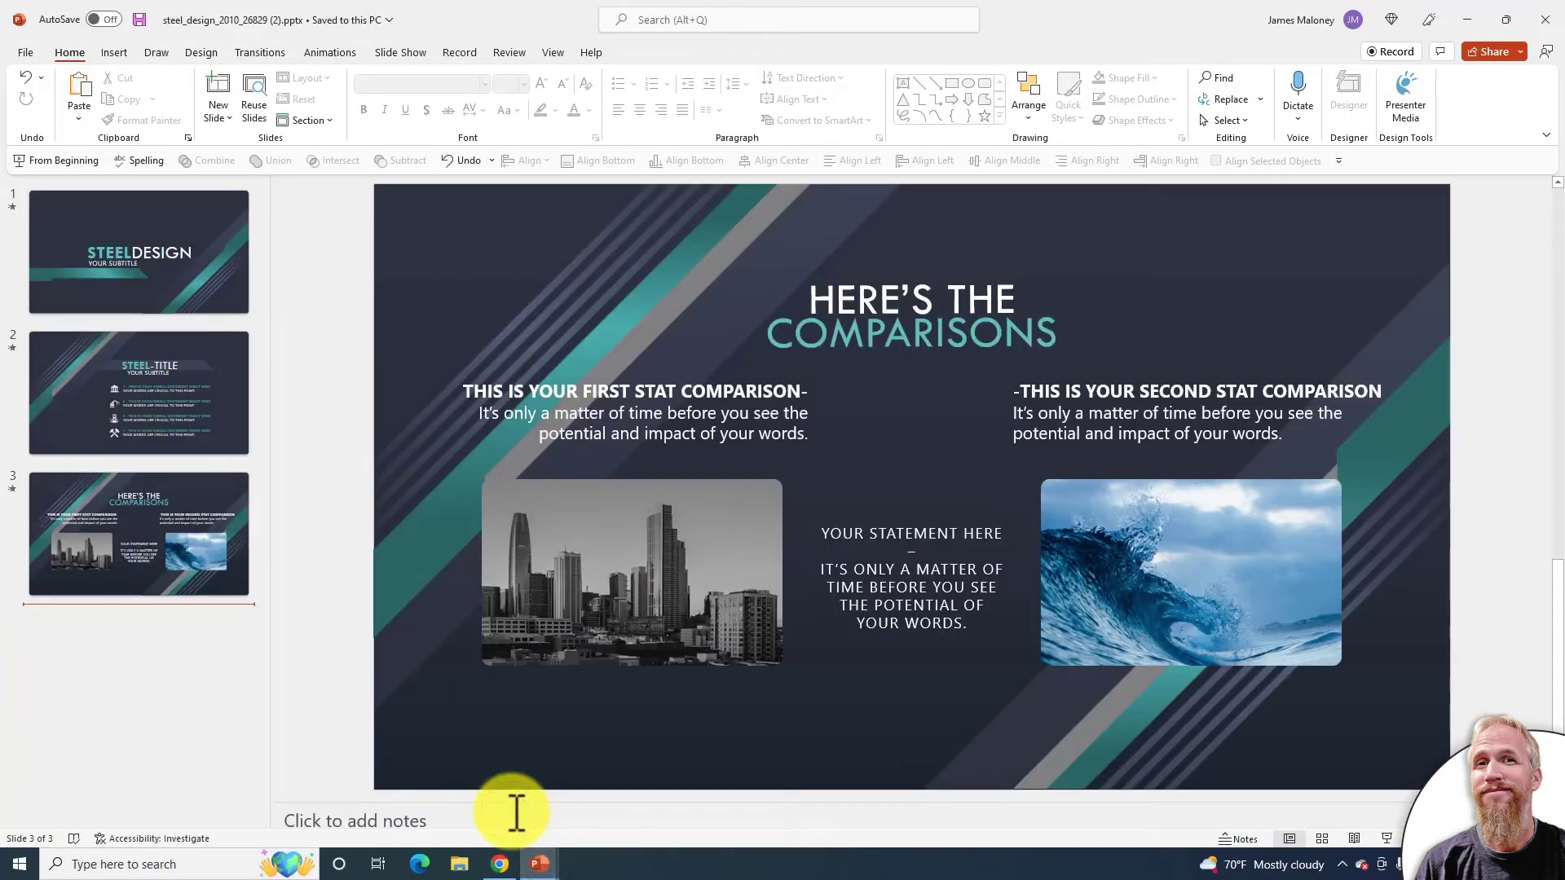
{"action": "left_click", "coordinate": [84, 534]}
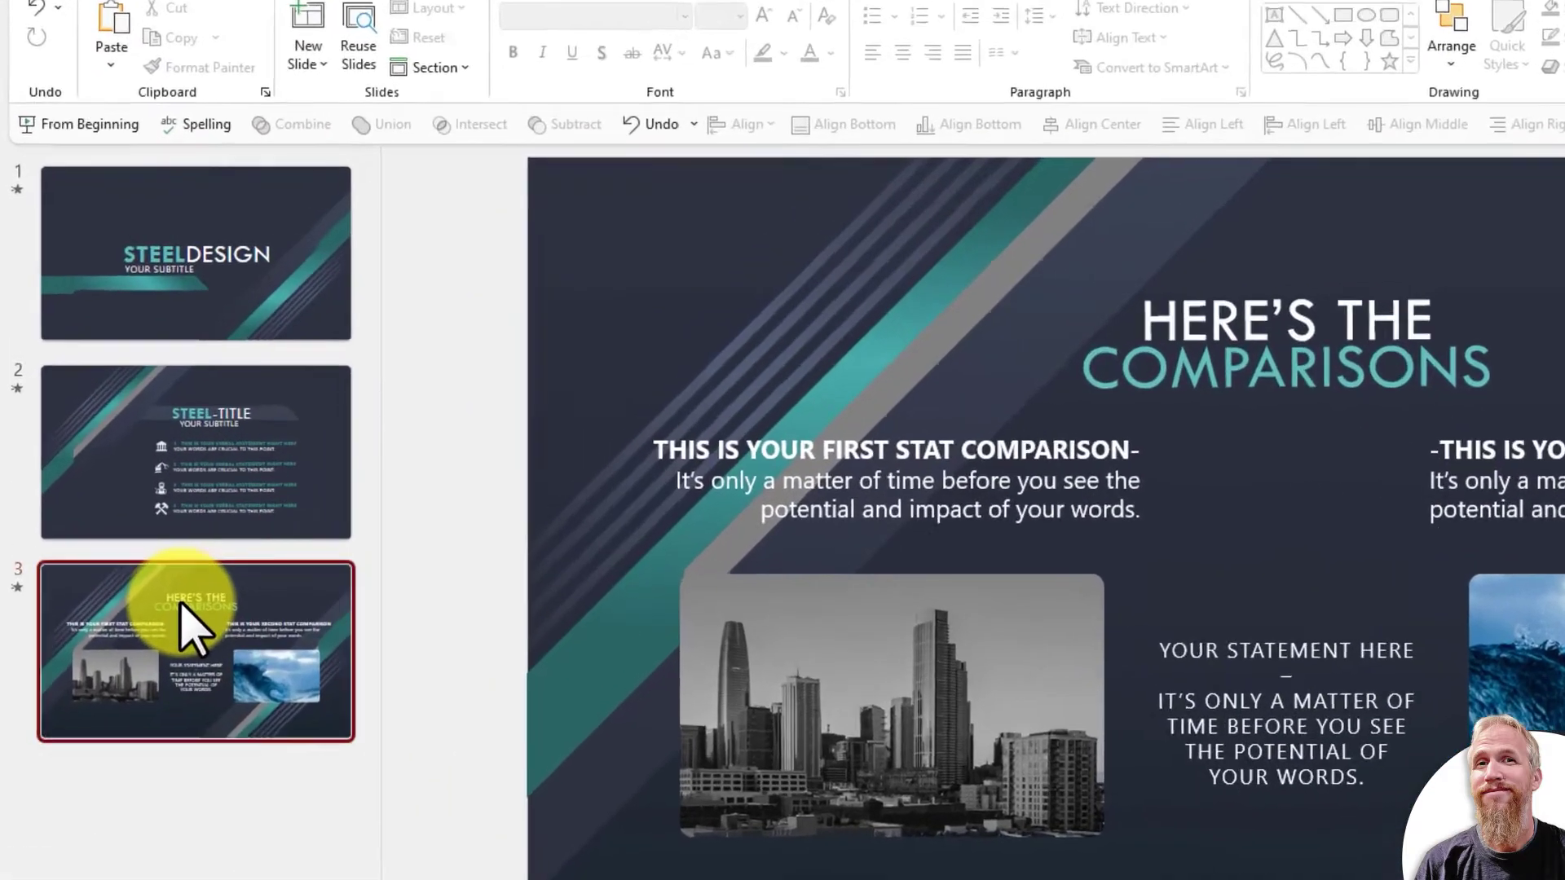
{"action": "right_click", "coordinate": [181, 604]}
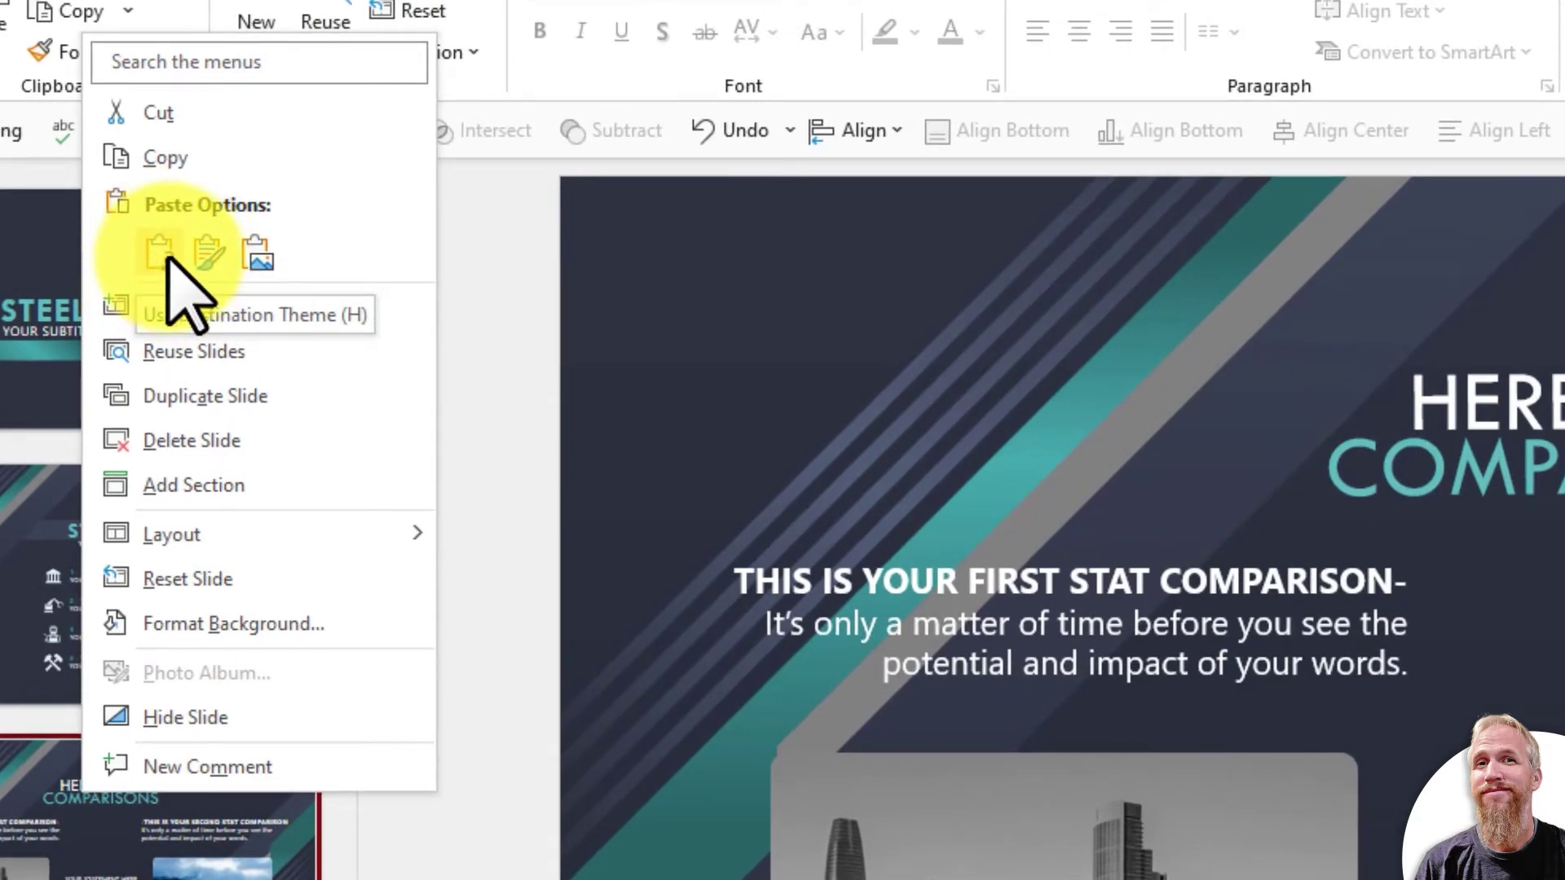
{"action": "left_click", "coordinate": [167, 258]}
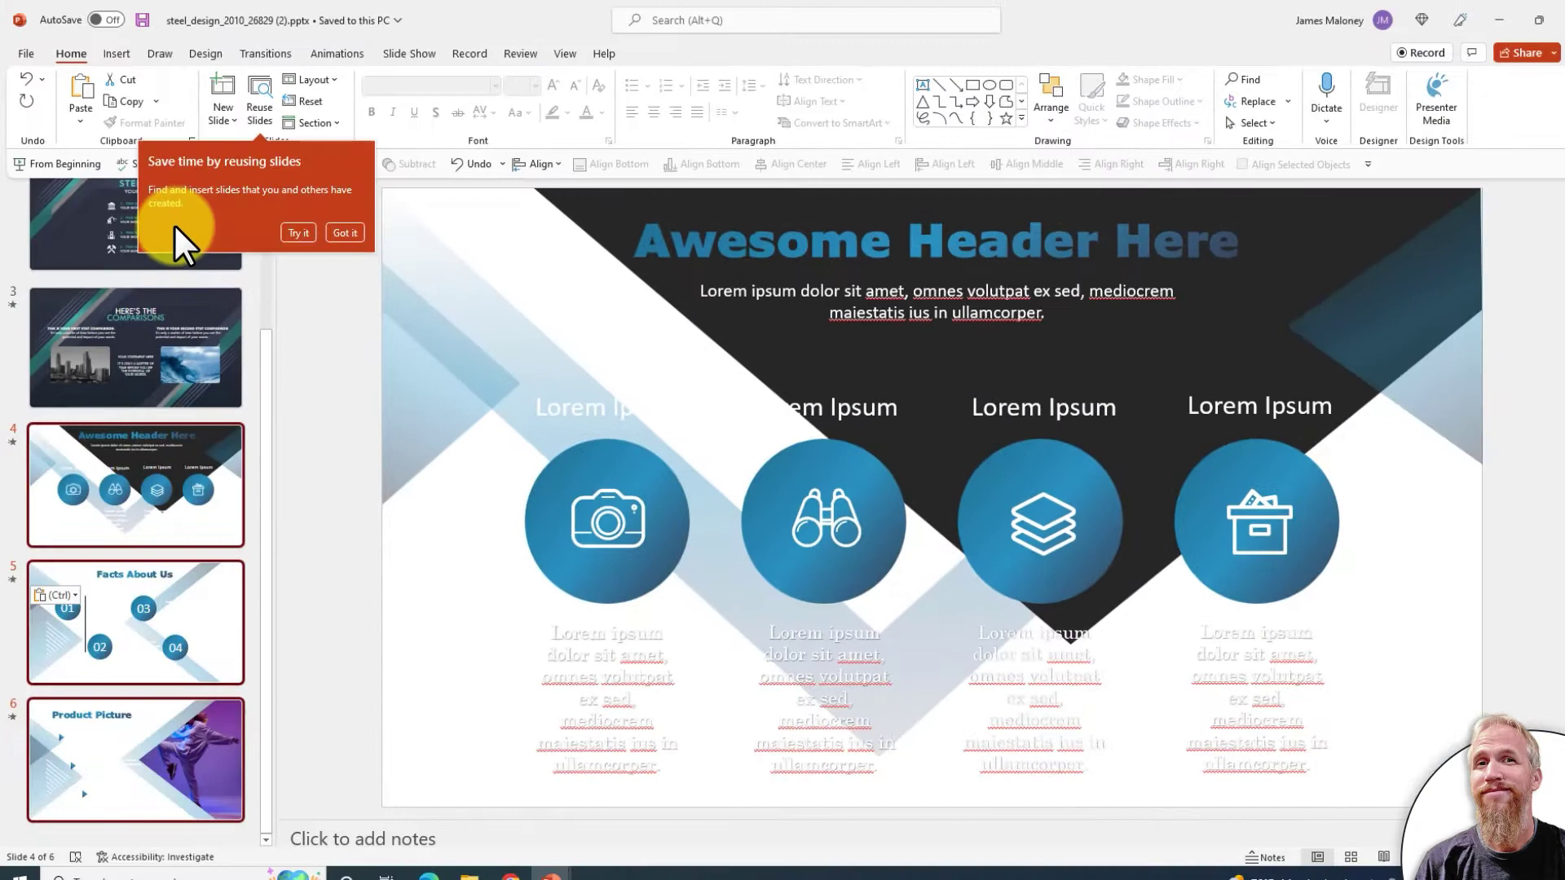
{"action": "left_click", "coordinate": [338, 233]}
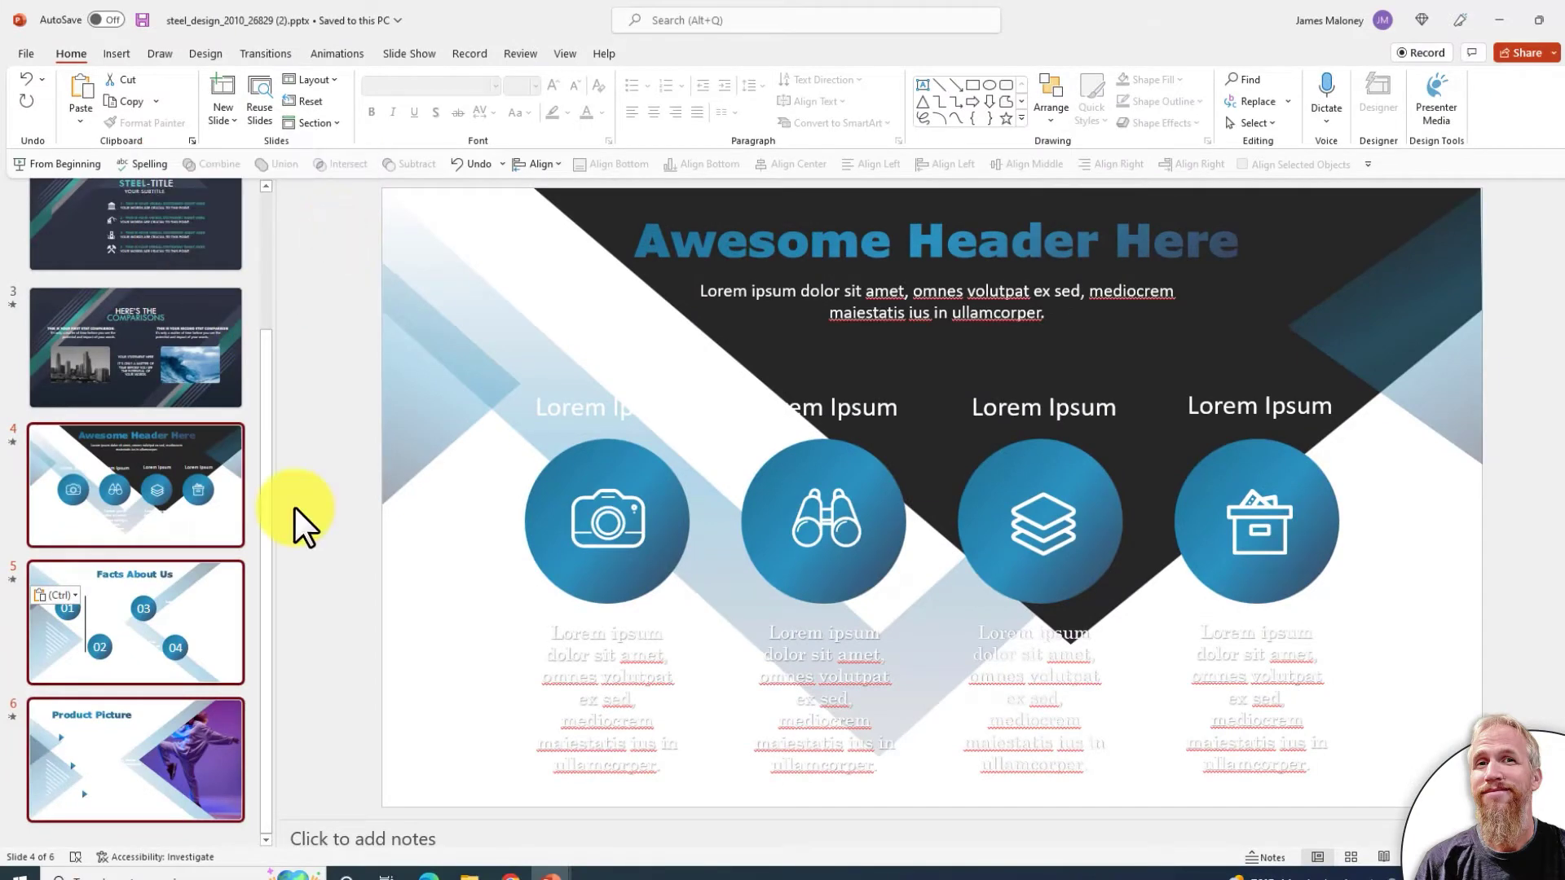
Step: Review the six-slide deck and open the pasted Awesome Header Here slide
{"action": "left_click", "coordinate": [282, 452]}
{"action": "key", "text": "Home"}
{"action": "scroll", "coordinate": [188, 438], "scroll_direction": "down", "scroll_amount": 3}
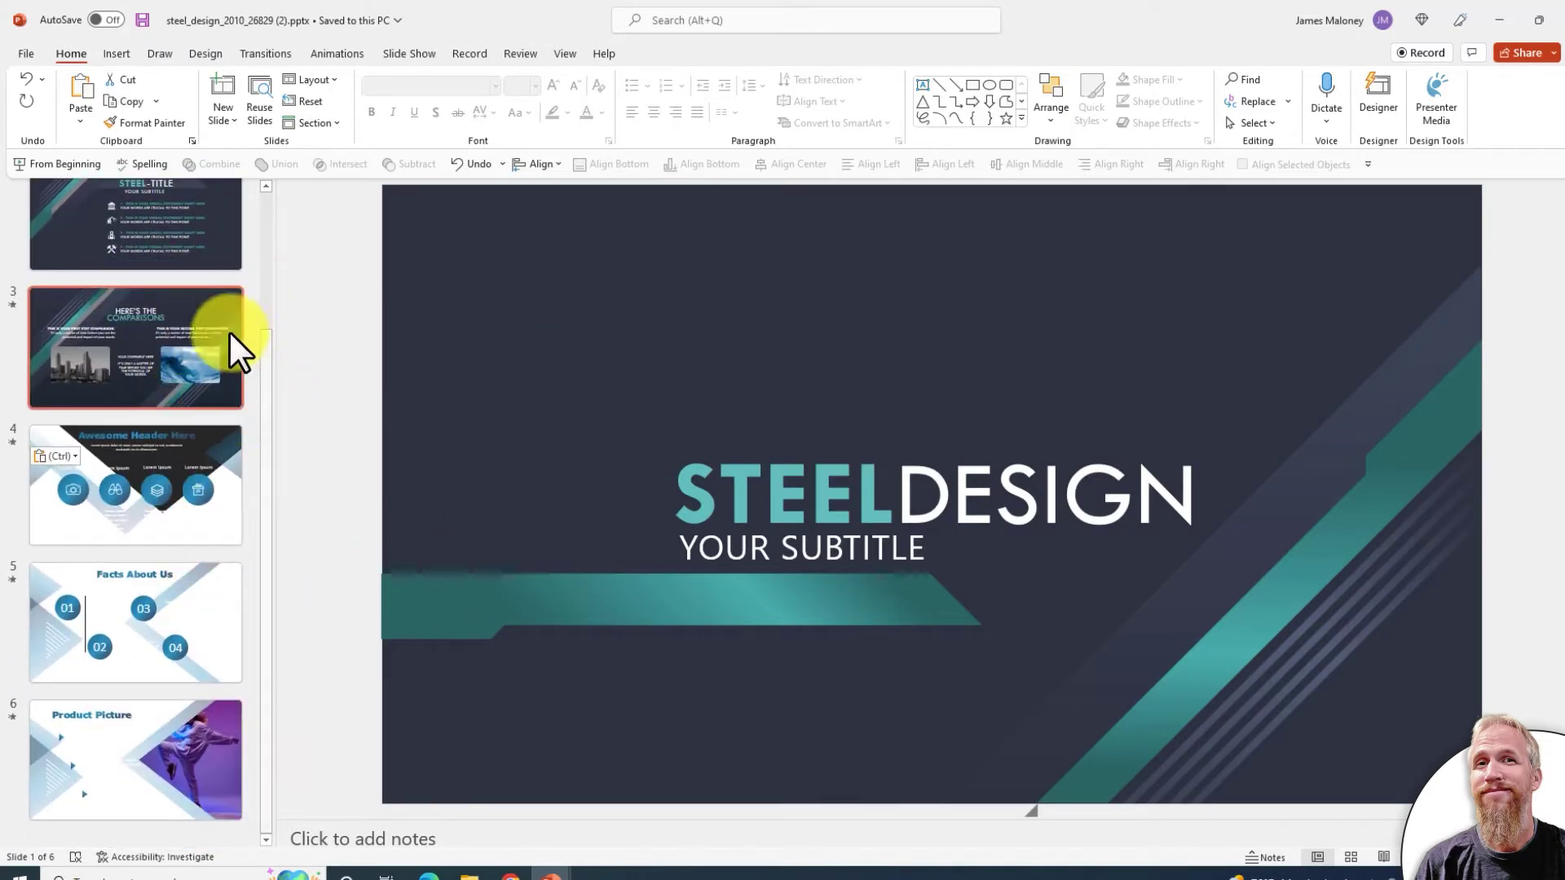
{"action": "left_click_drag", "start_coordinate": [266, 376], "coordinate": [275, 289]}
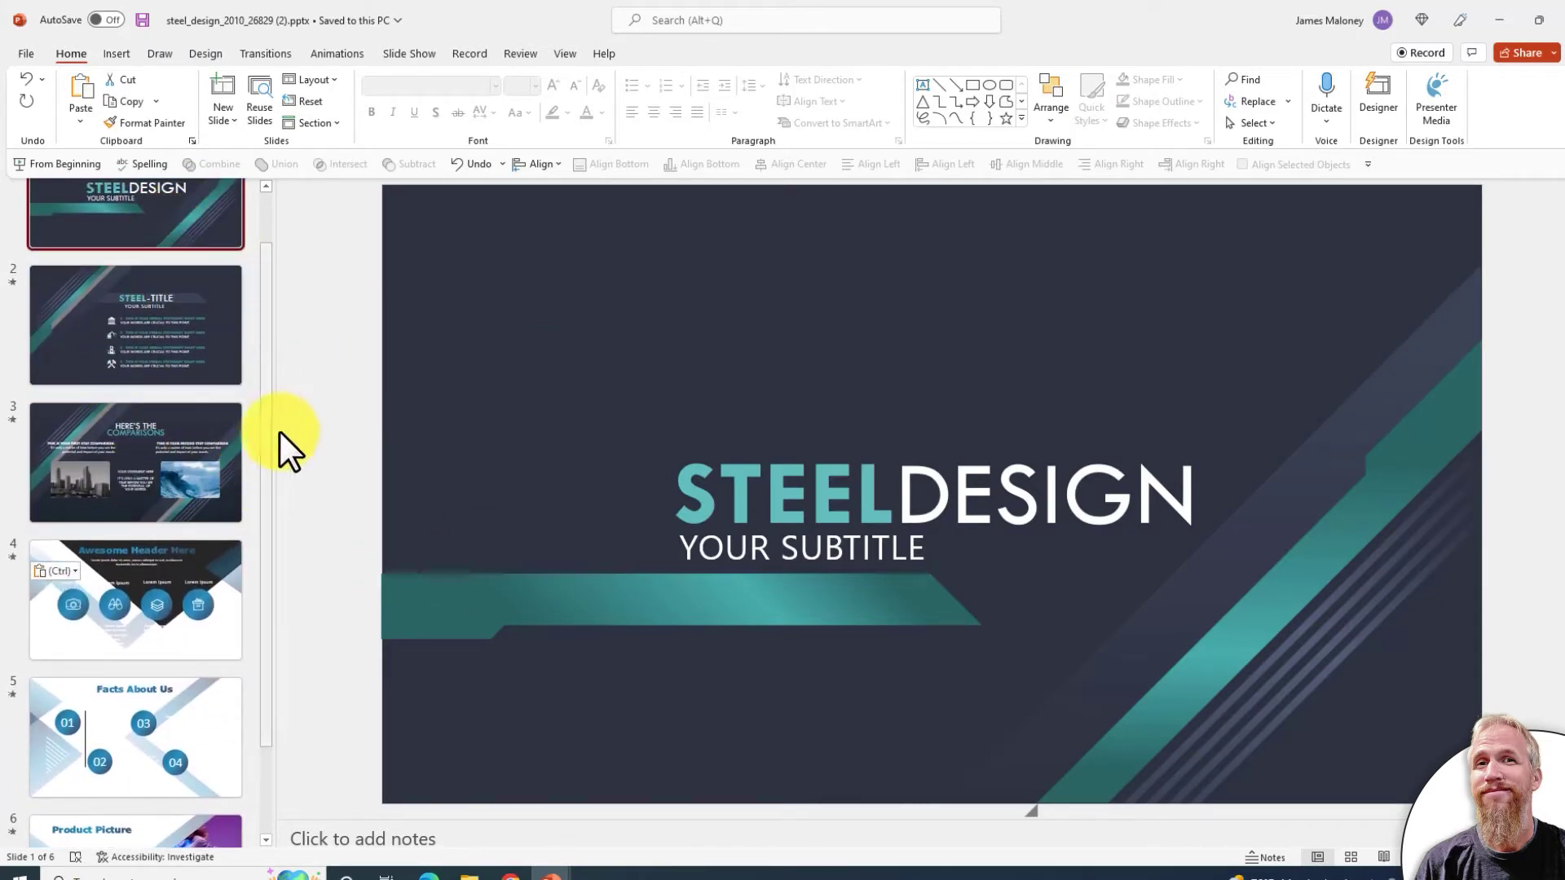
{"action": "left_click_drag", "start_coordinate": [267, 425], "coordinate": [297, 538]}
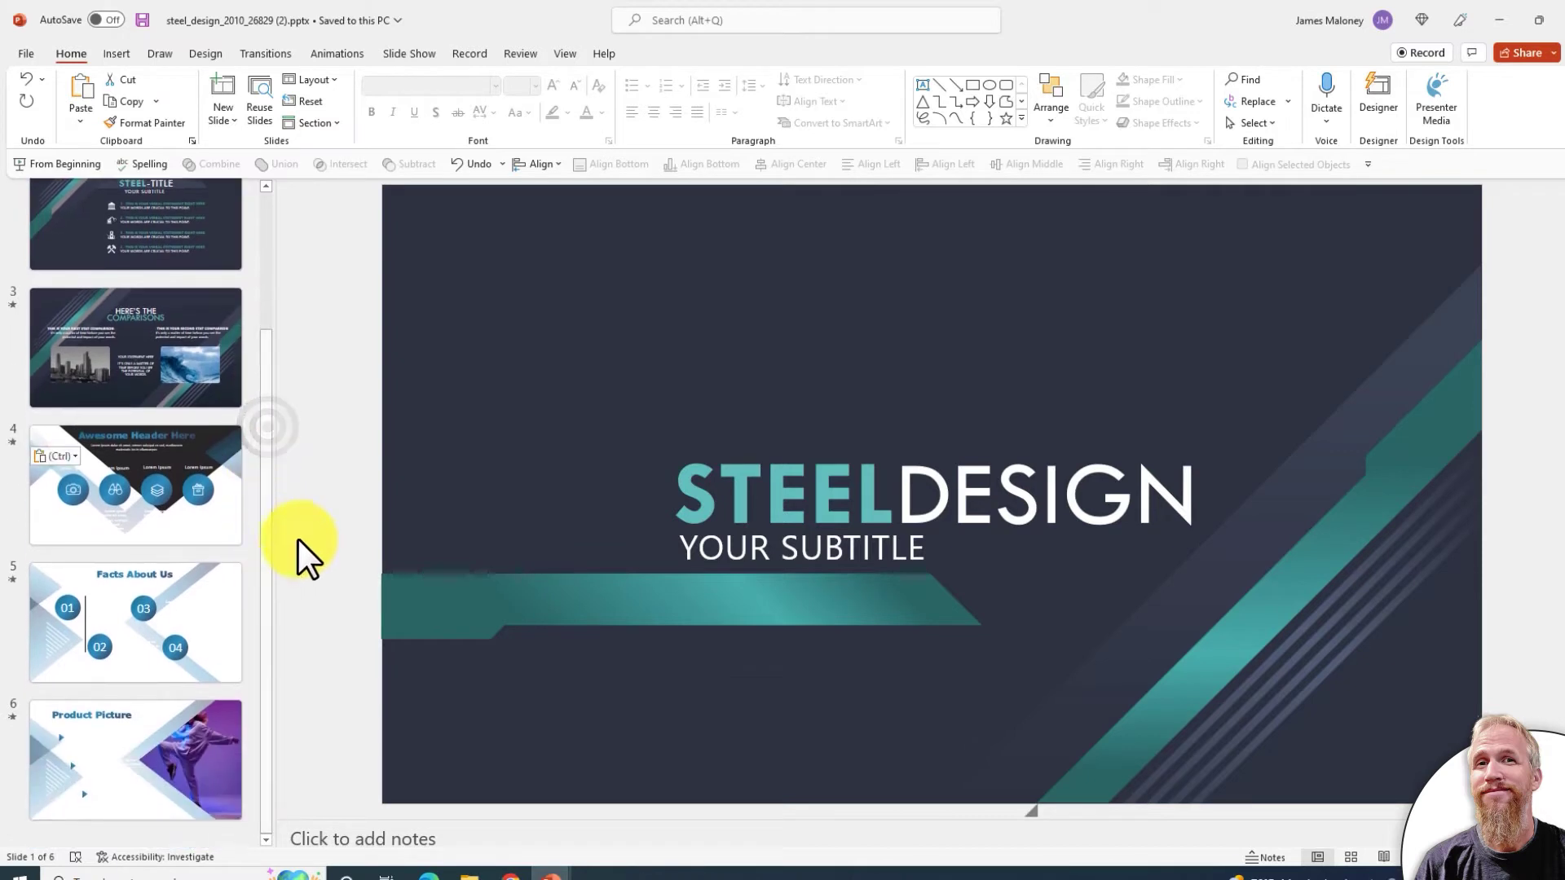
{"action": "left_click", "coordinate": [197, 534]}
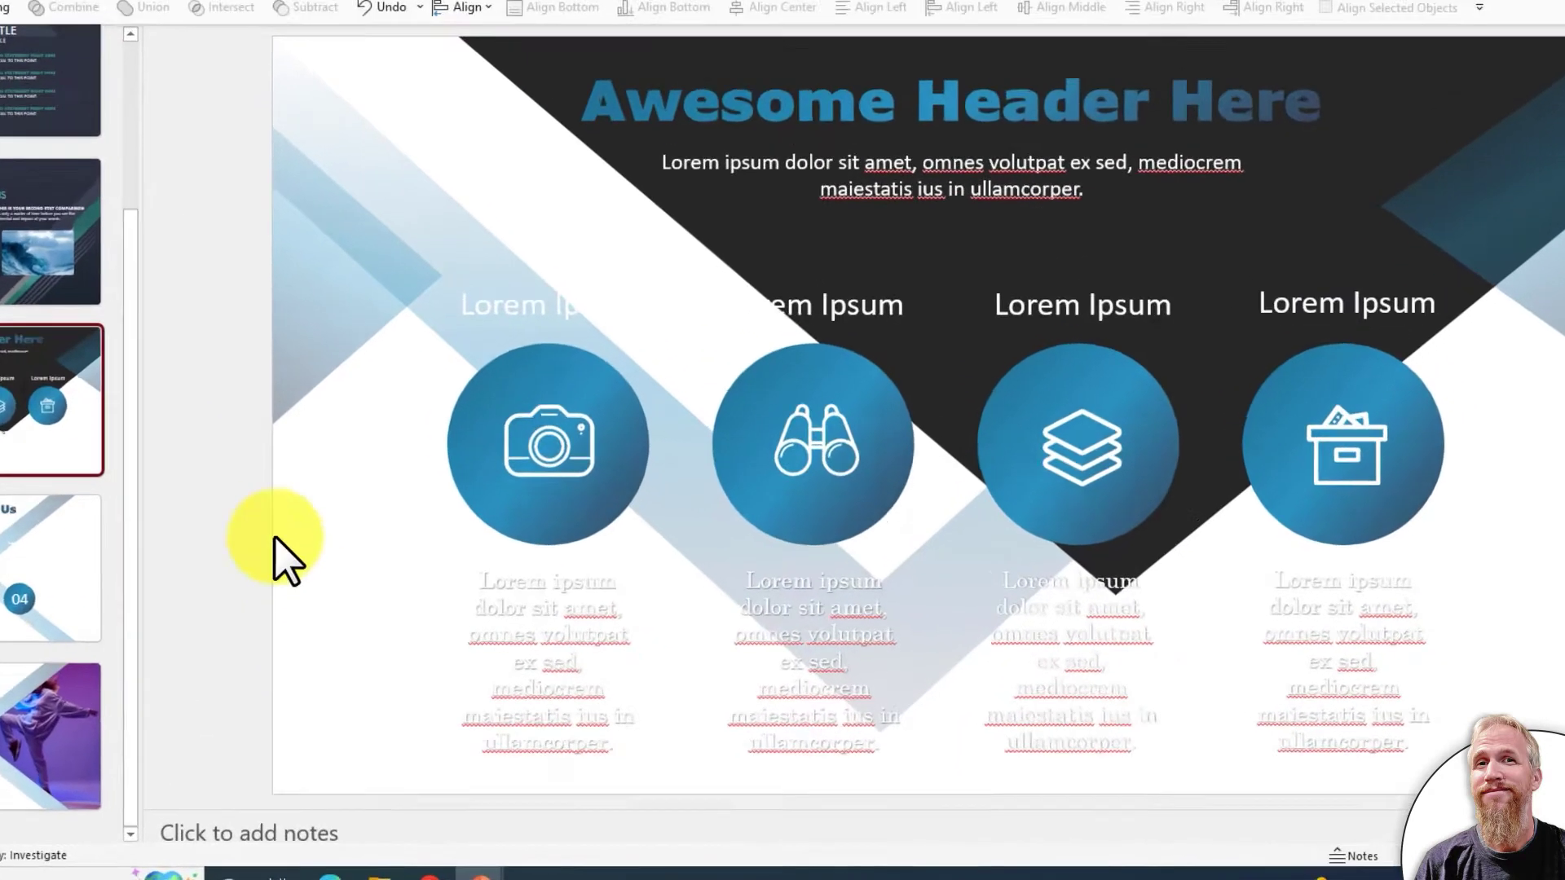
Step: Open the Format Background settings from the slide background's context menu
{"action": "right_click", "coordinate": [390, 597]}
{"action": "left_click", "coordinate": [387, 565]}
{"action": "right_click", "coordinate": [394, 565]}
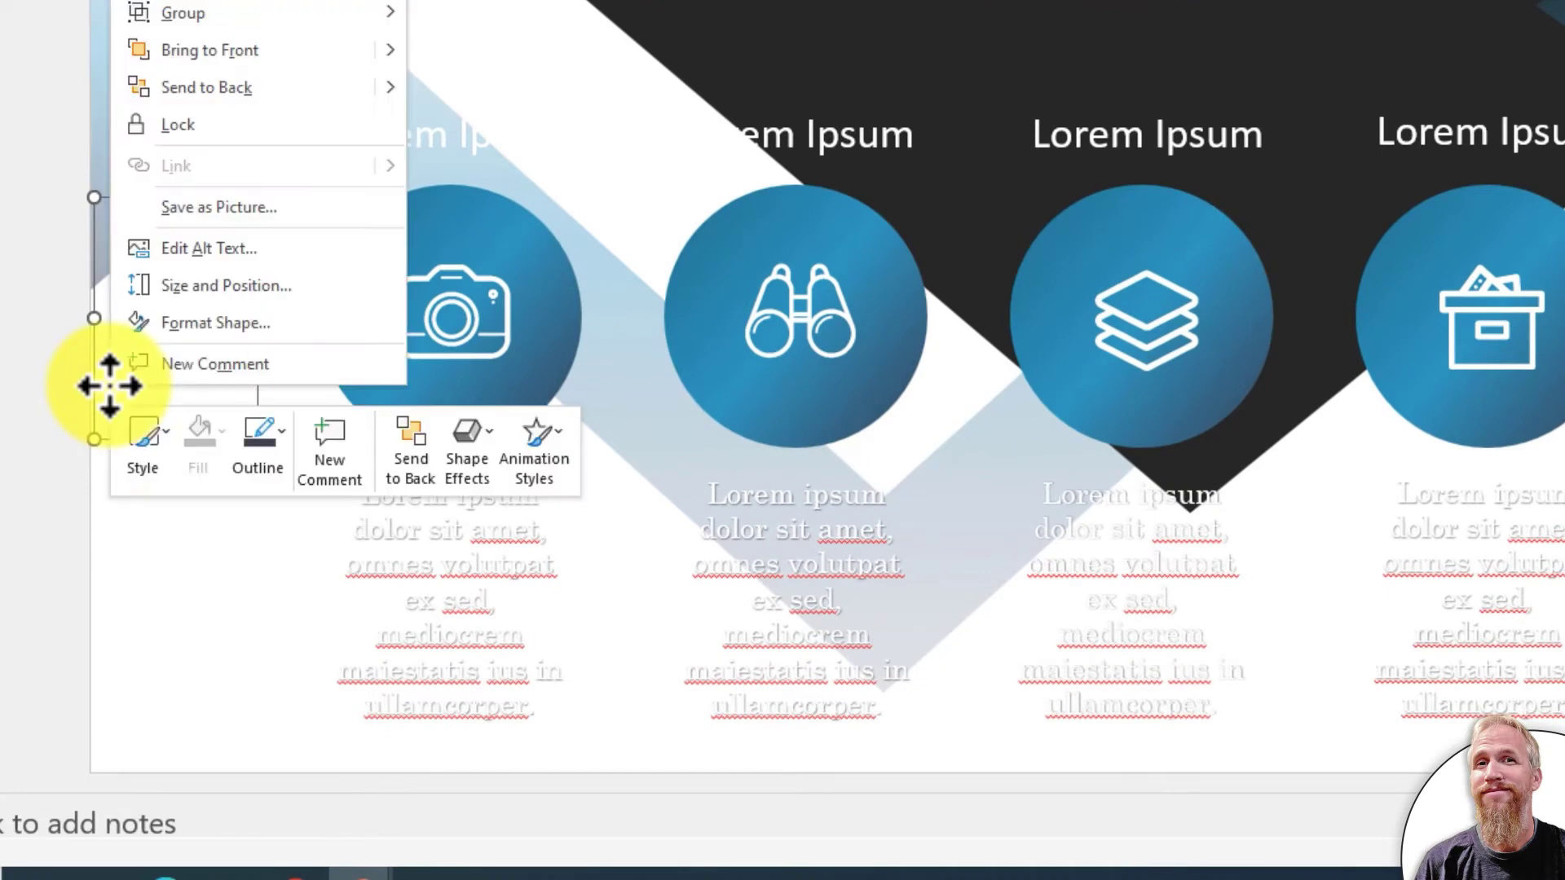
{"action": "right_click", "coordinate": [119, 571]}
{"action": "left_click", "coordinate": [167, 734]}
{"action": "right_click", "coordinate": [161, 734]}
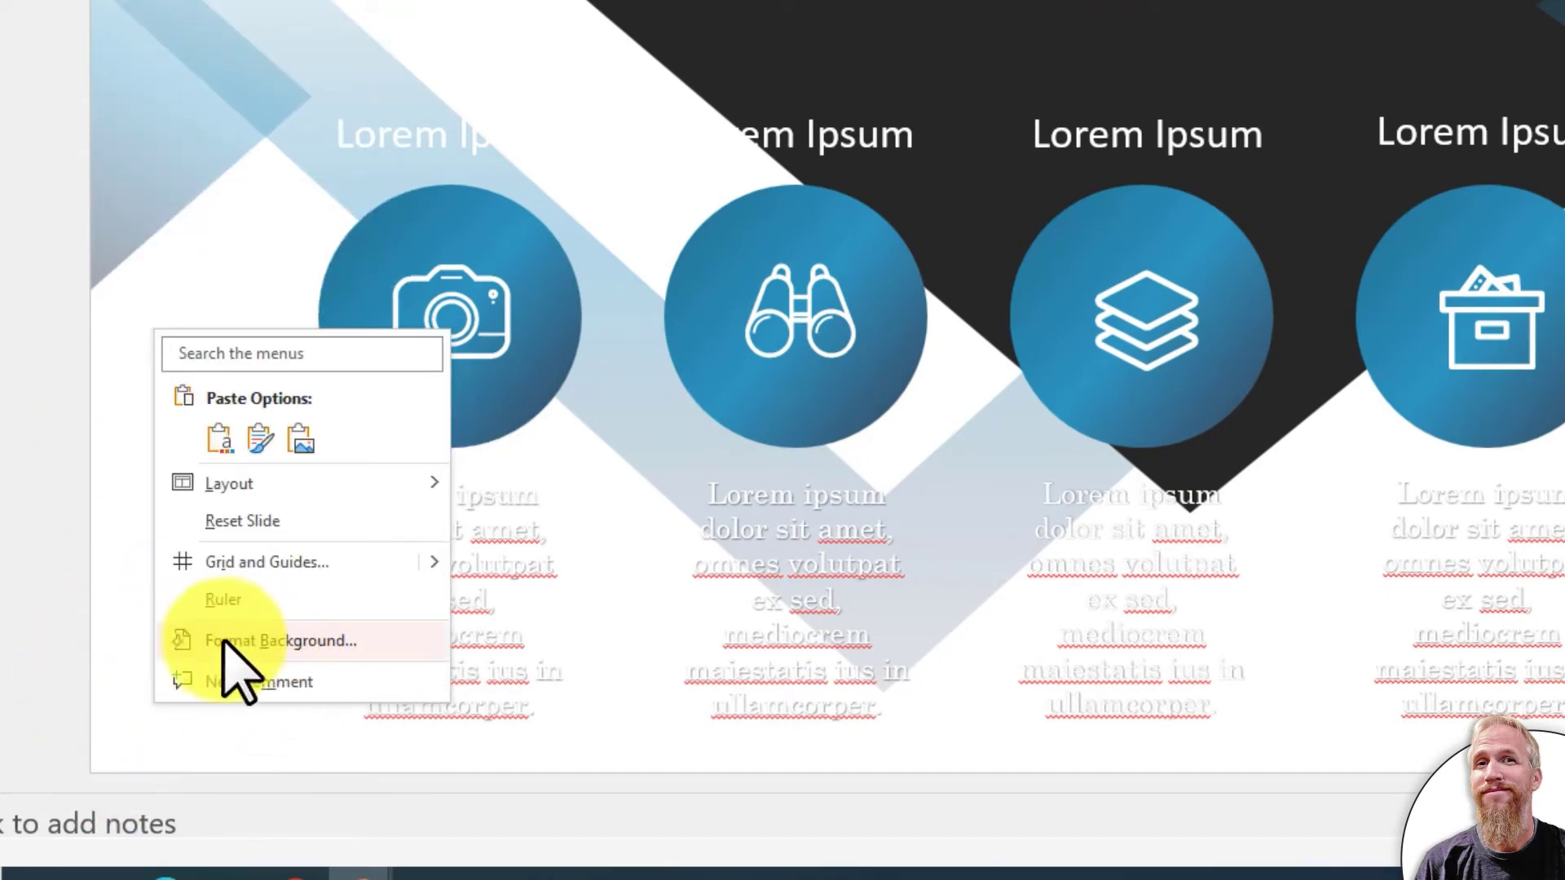
{"action": "left_click", "coordinate": [305, 642]}
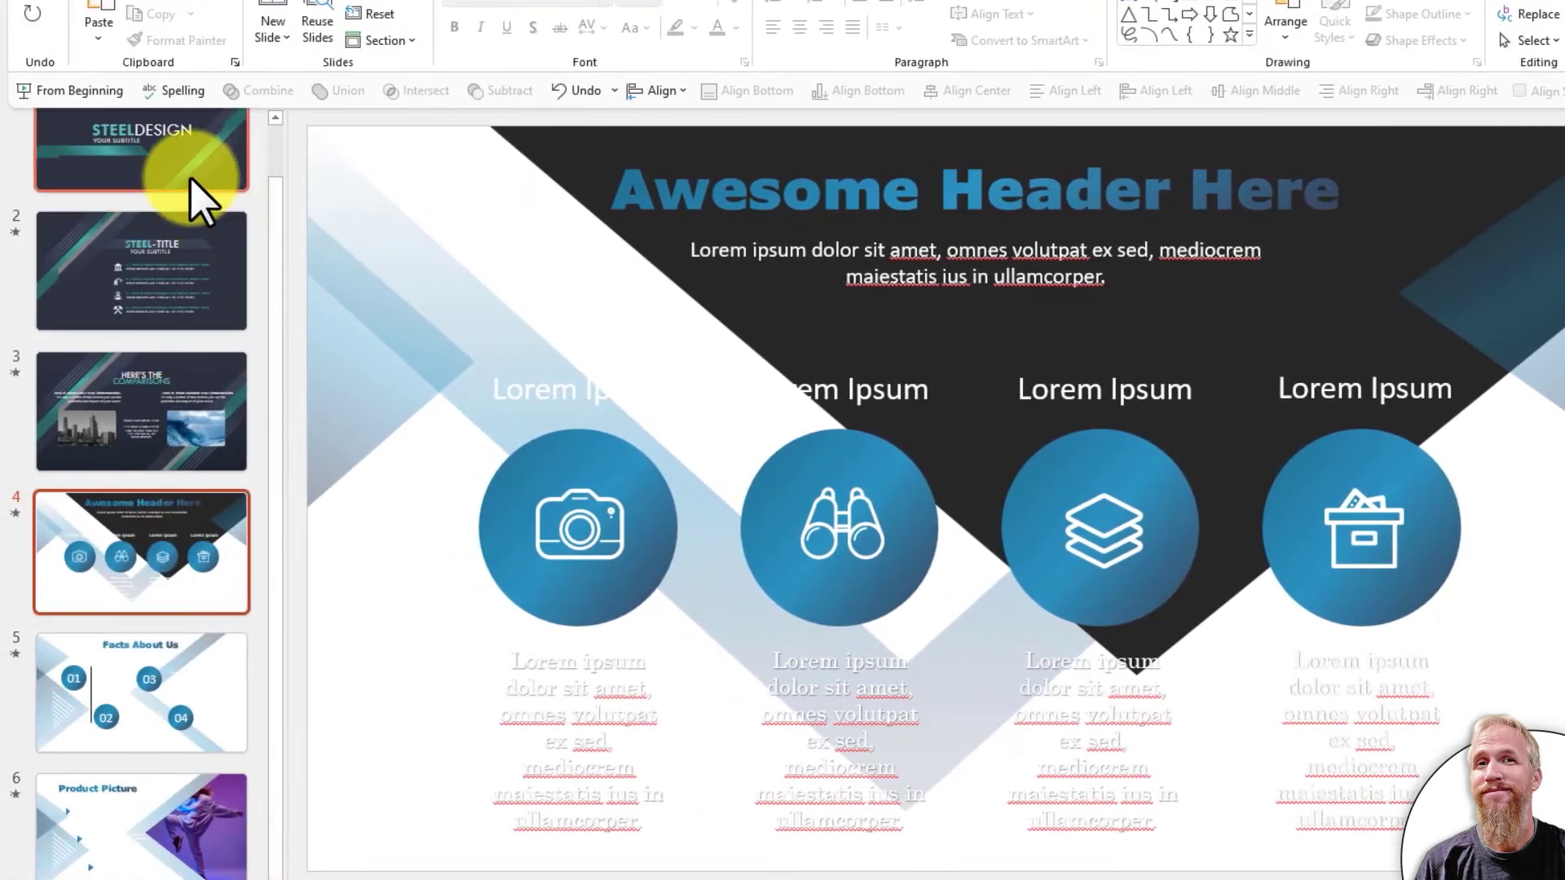
Step: Show the STEELDESIGN title slide's background settings and check its fill colour
{"action": "left_click", "coordinate": [189, 174]}
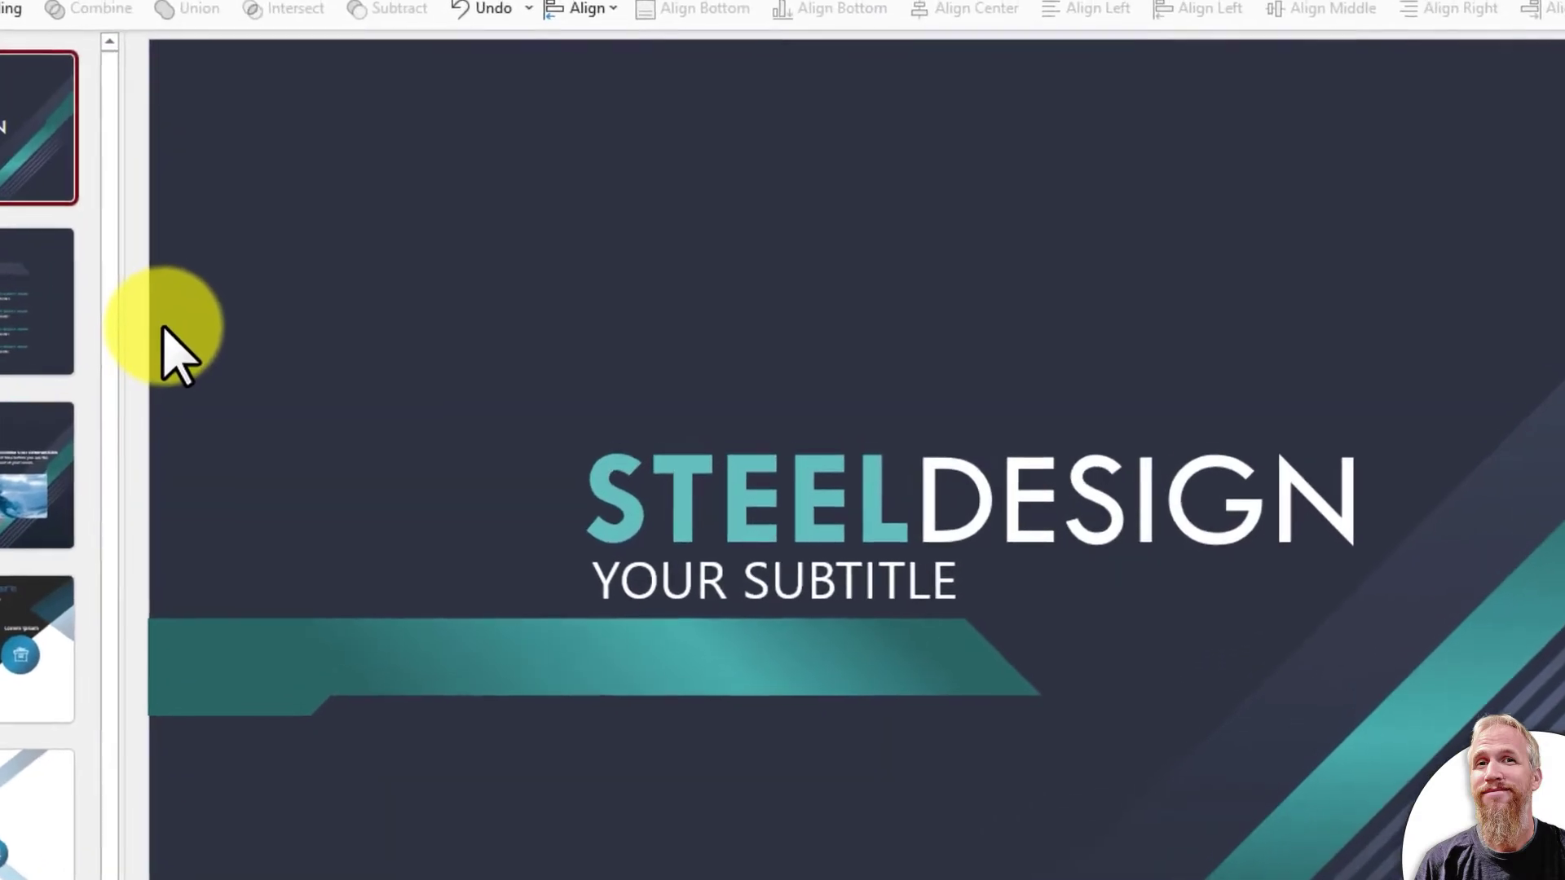
{"action": "right_click", "coordinate": [163, 330]}
{"action": "left_click", "coordinate": [236, 644]}
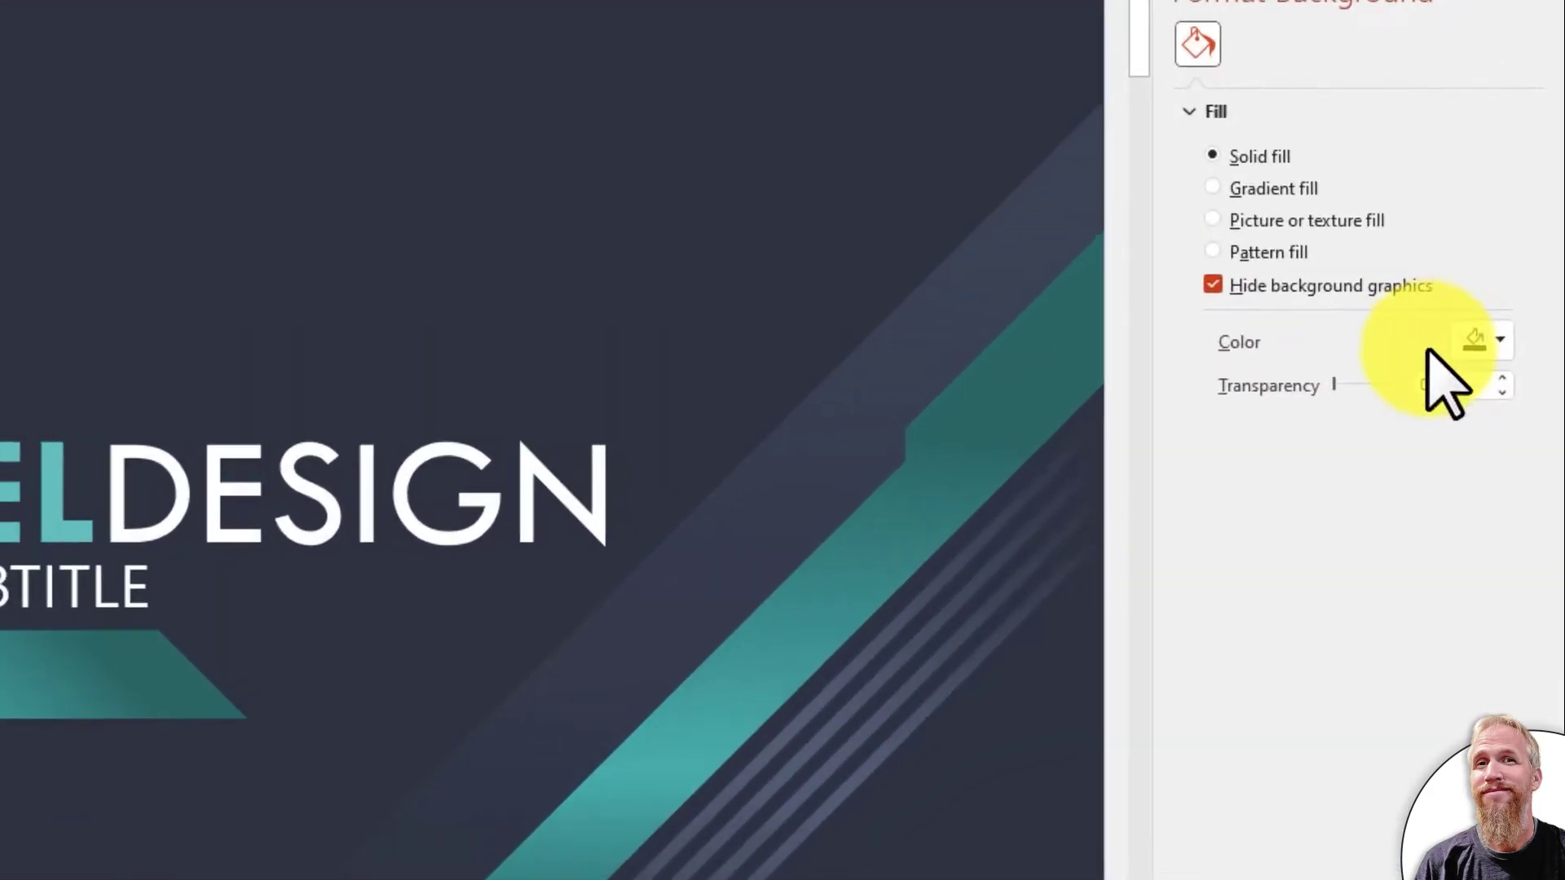
{"action": "left_click", "coordinate": [1522, 395]}
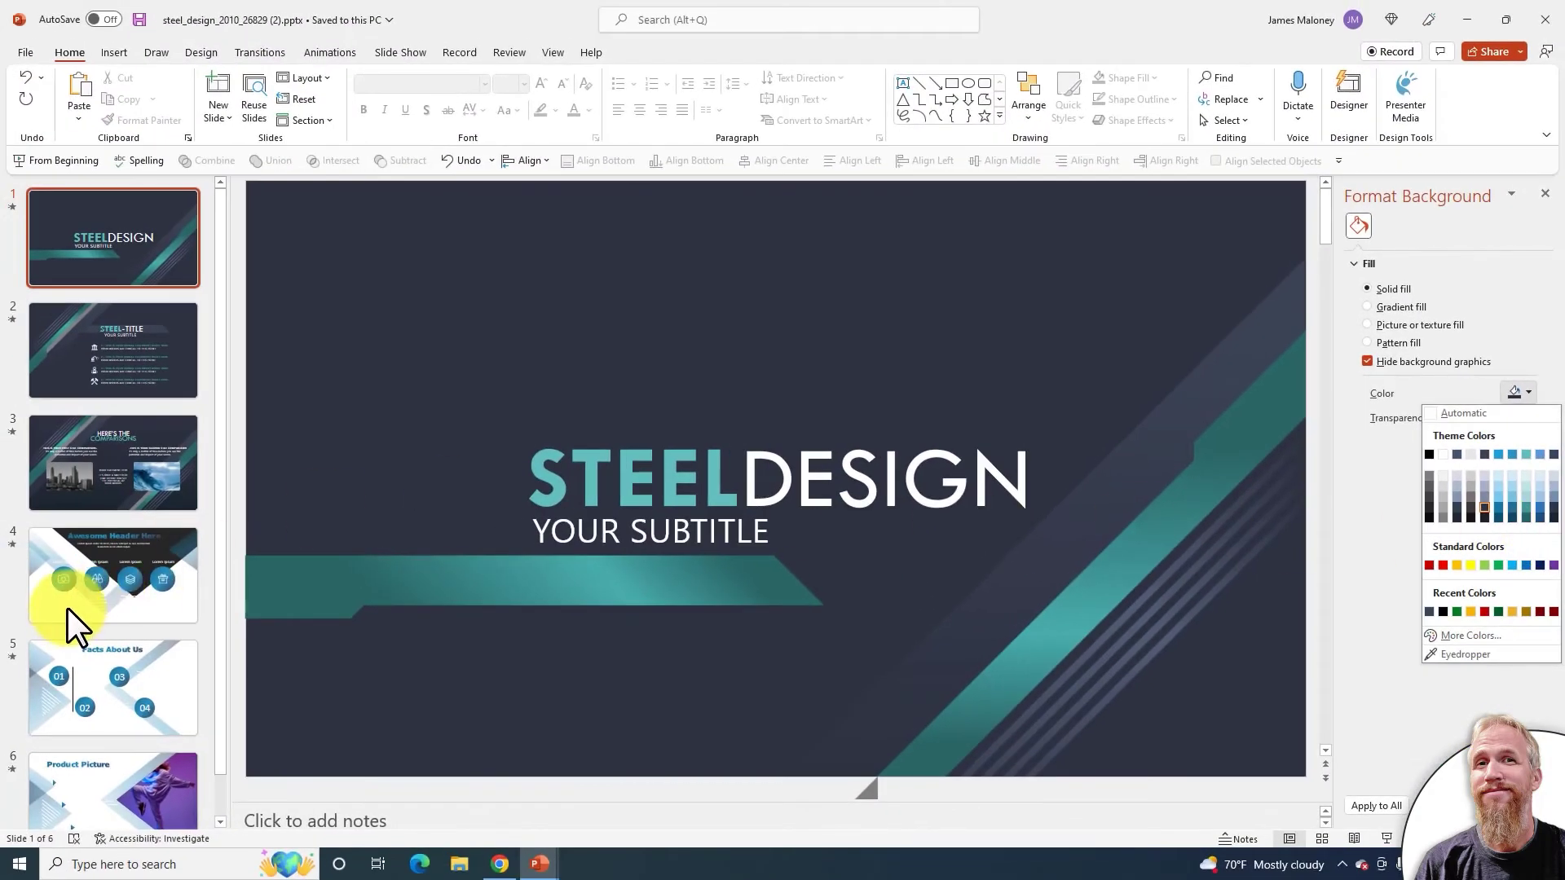
Step: Open Format Background for the Awesome Header Here slide
{"action": "left_click_drag", "start_coordinate": [181, 595], "coordinate": [110, 612]}
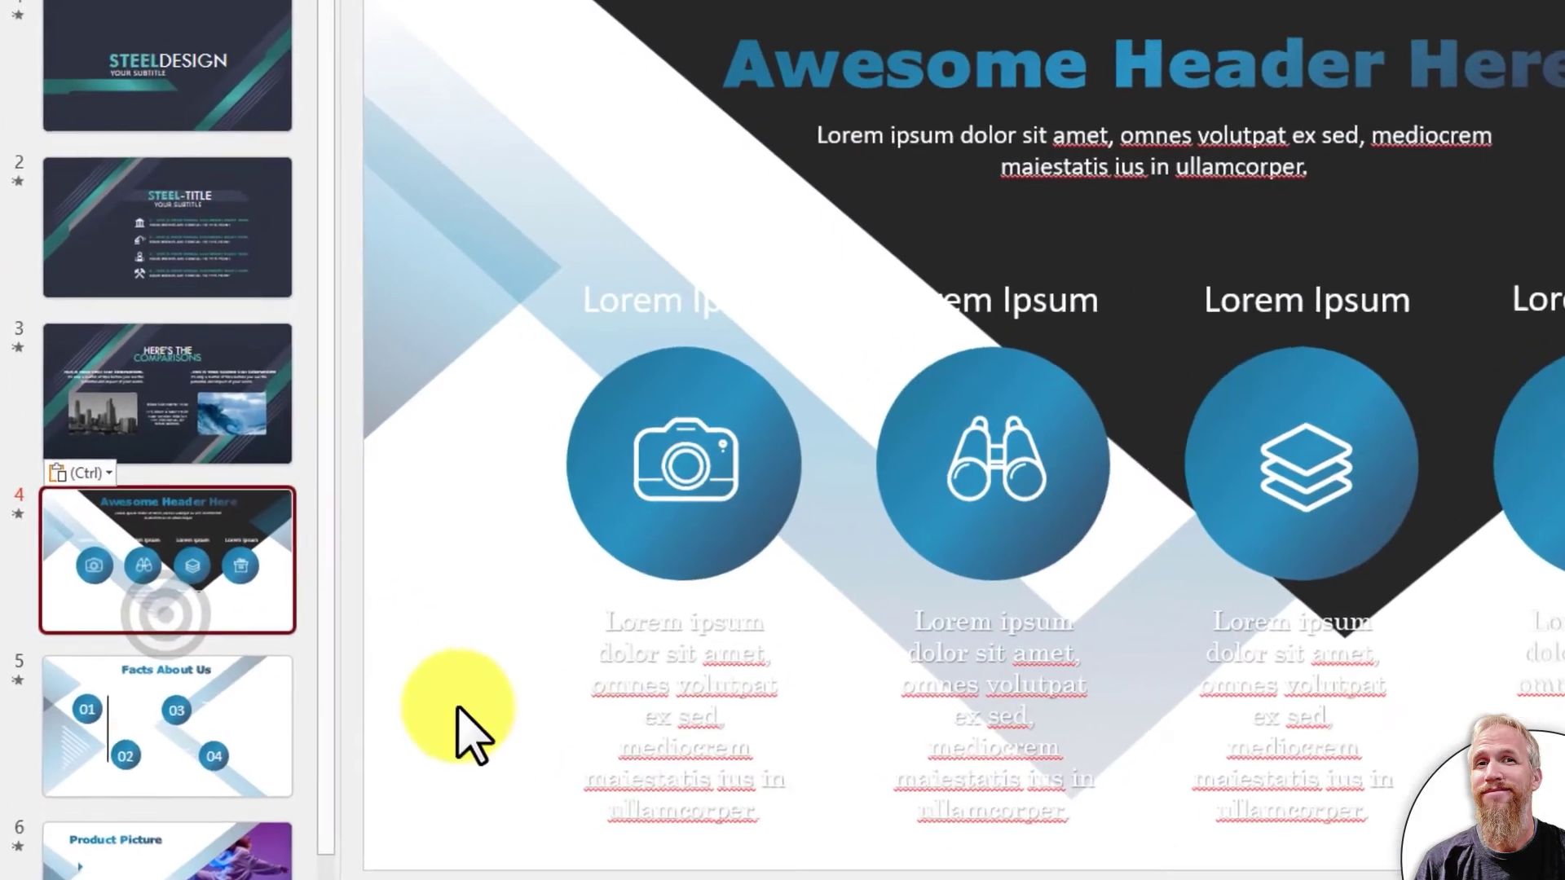
{"action": "right_click", "coordinate": [371, 695]}
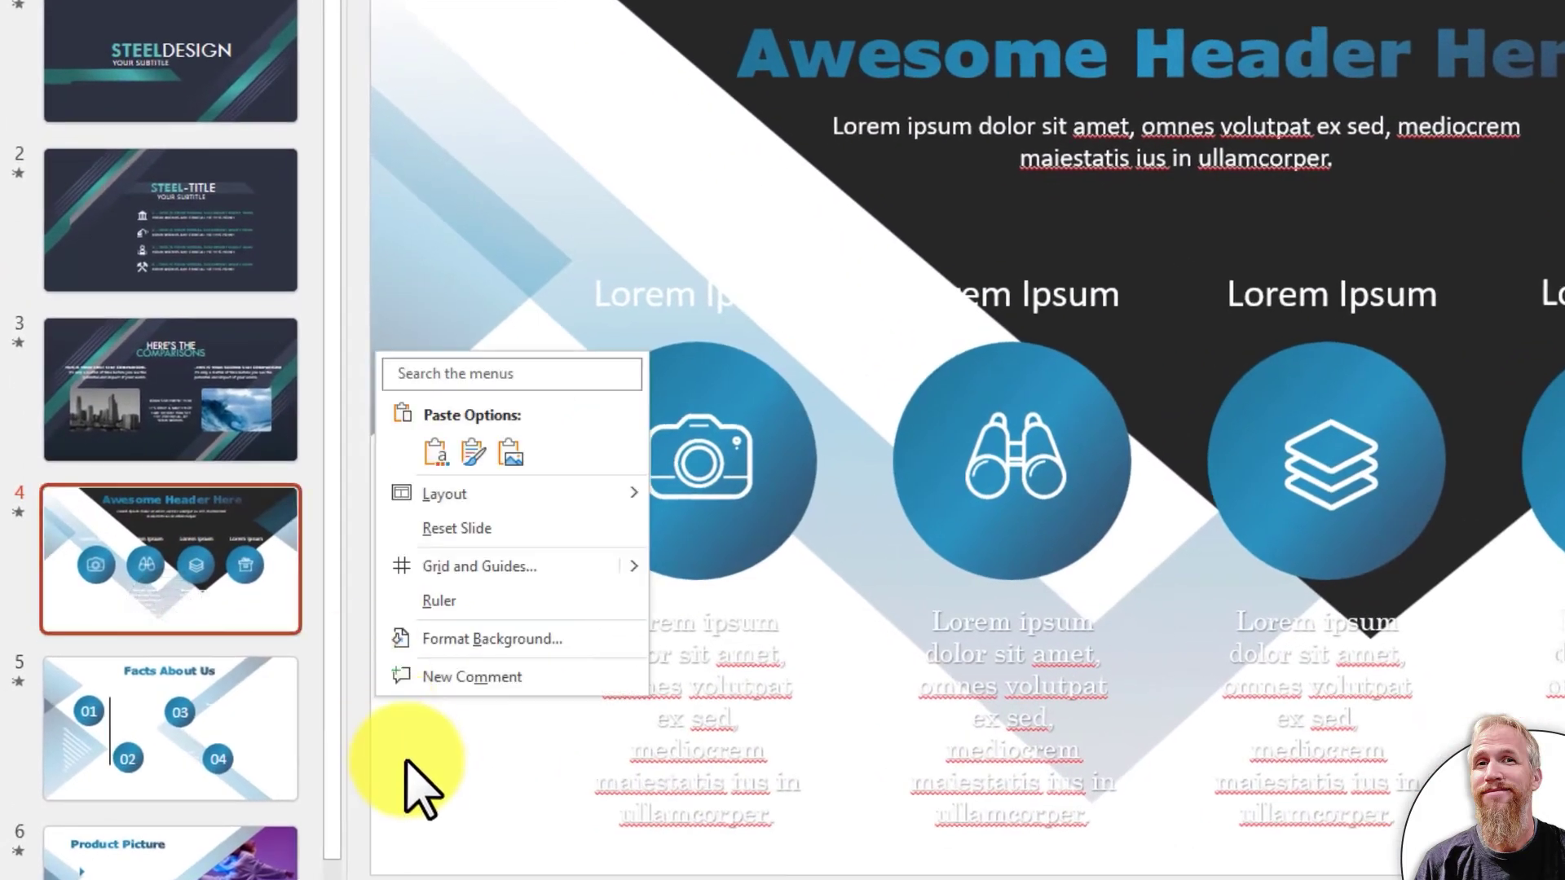
{"action": "right_click", "coordinate": [398, 756]}
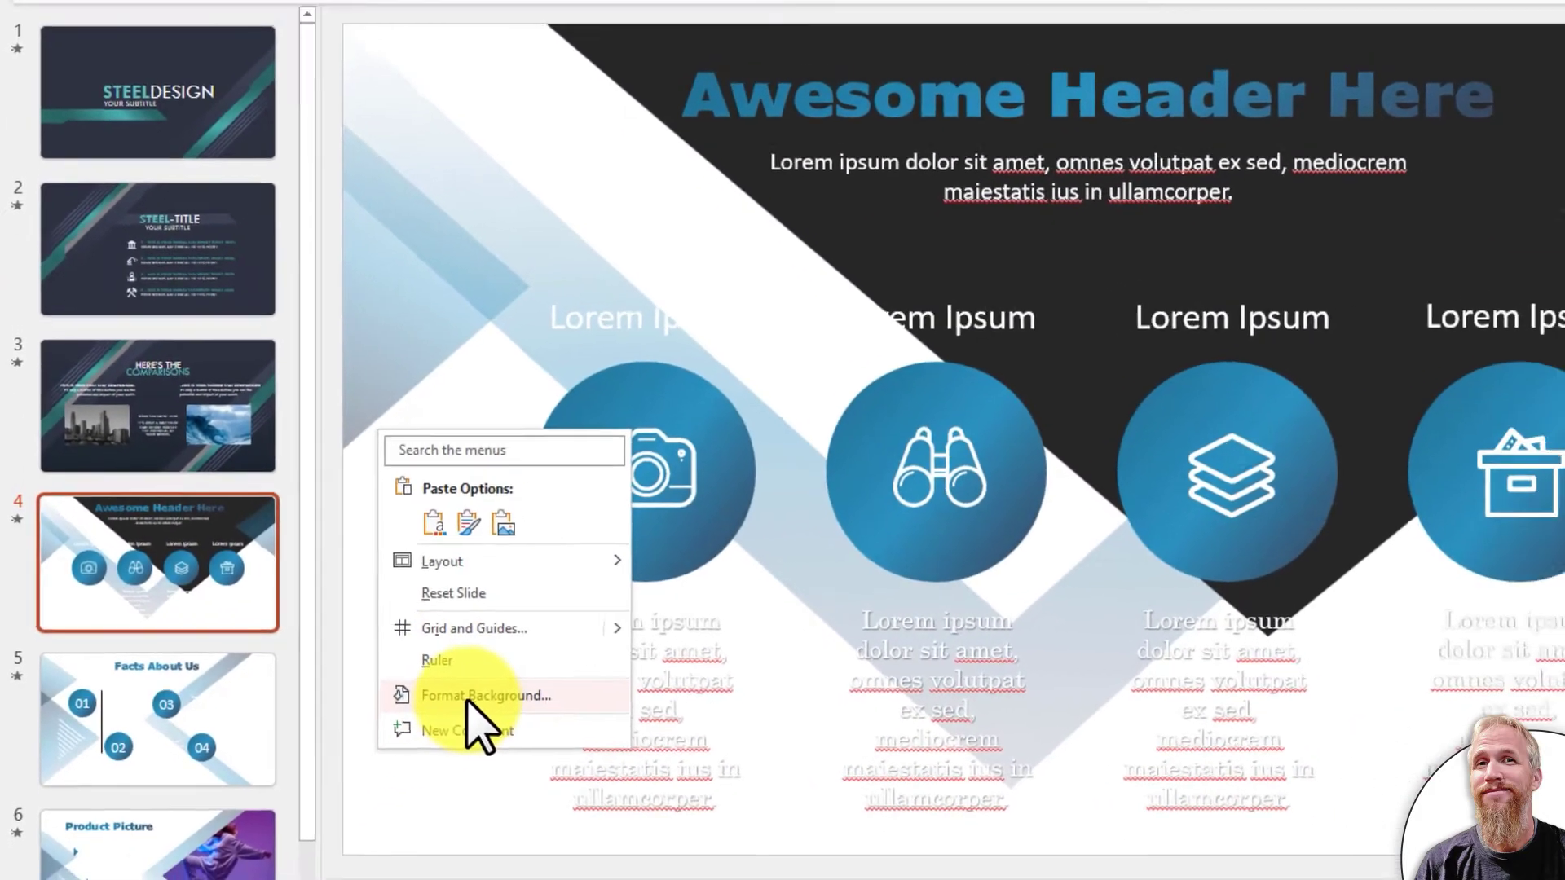
{"action": "left_click", "coordinate": [509, 703]}
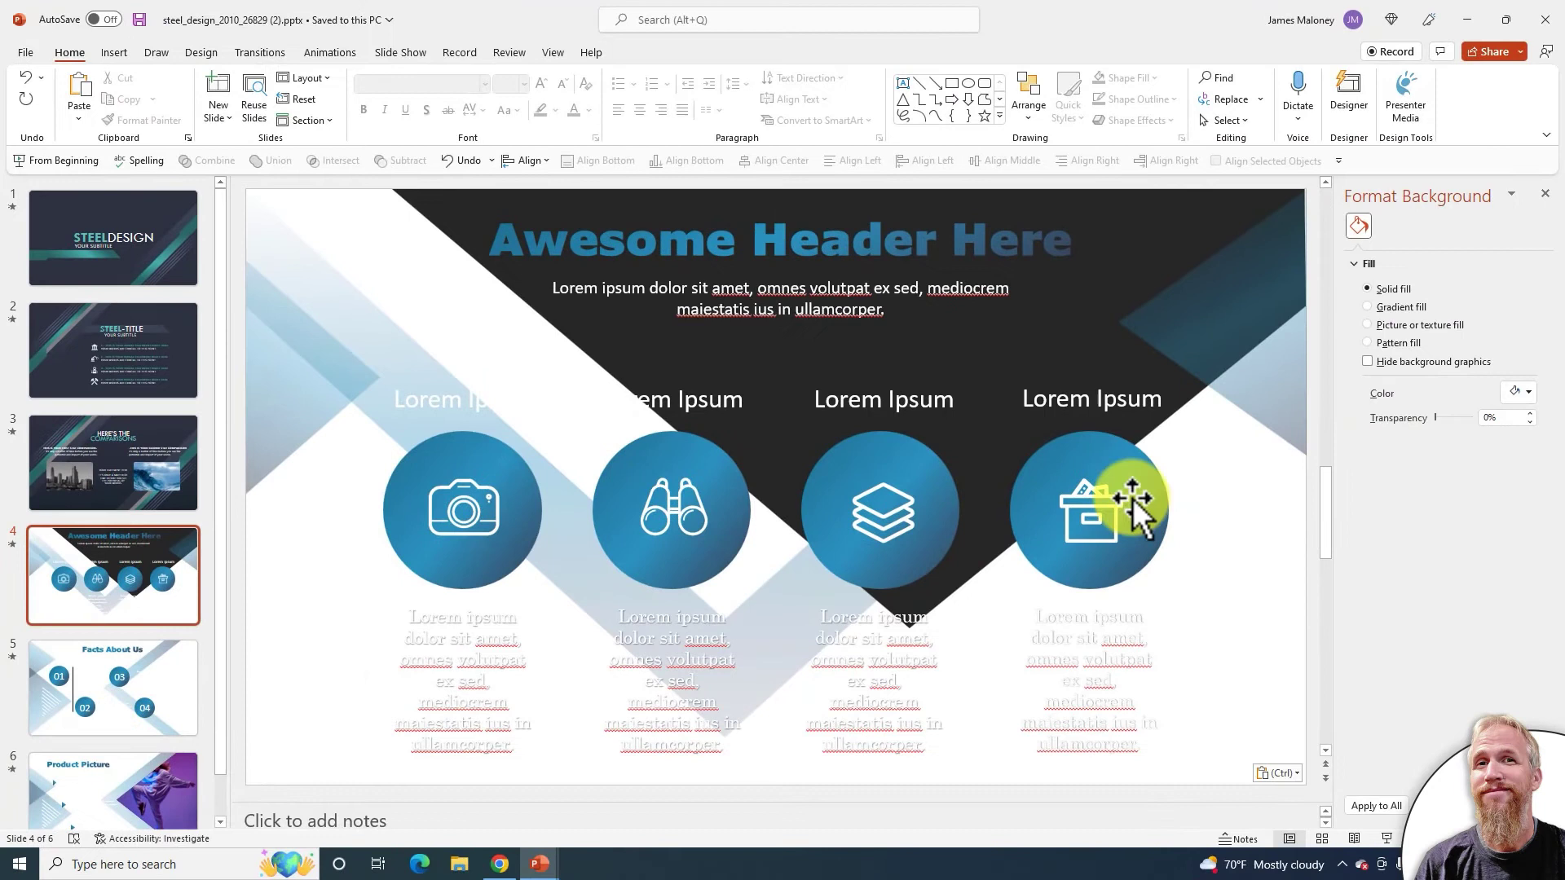
{"action": "right_click", "coordinate": [310, 648]}
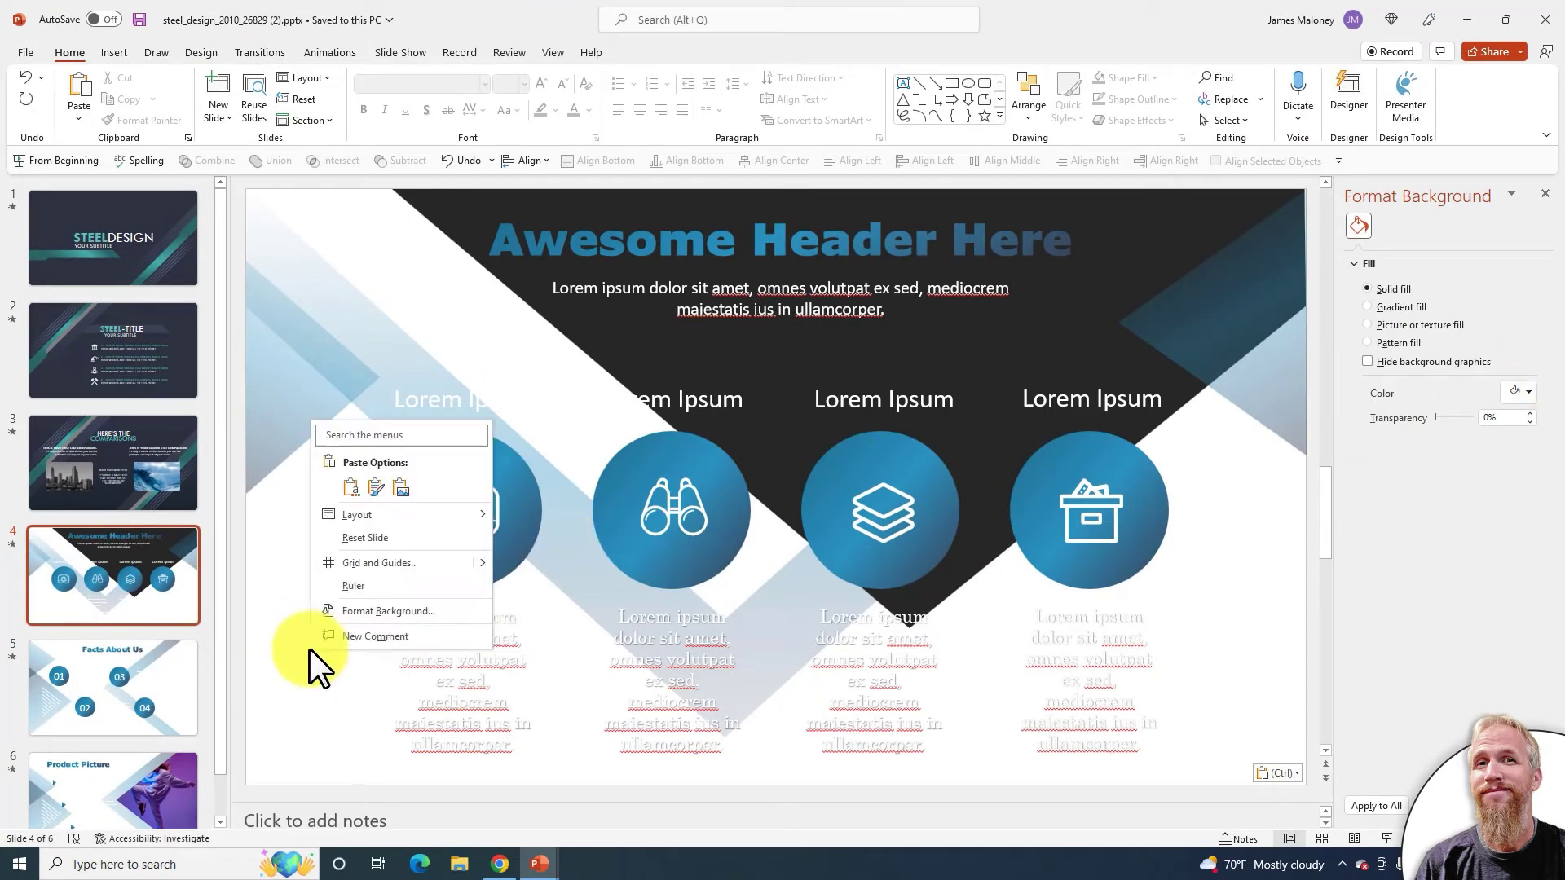
{"action": "right_click", "coordinate": [257, 620]}
{"action": "left_click", "coordinate": [315, 584]}
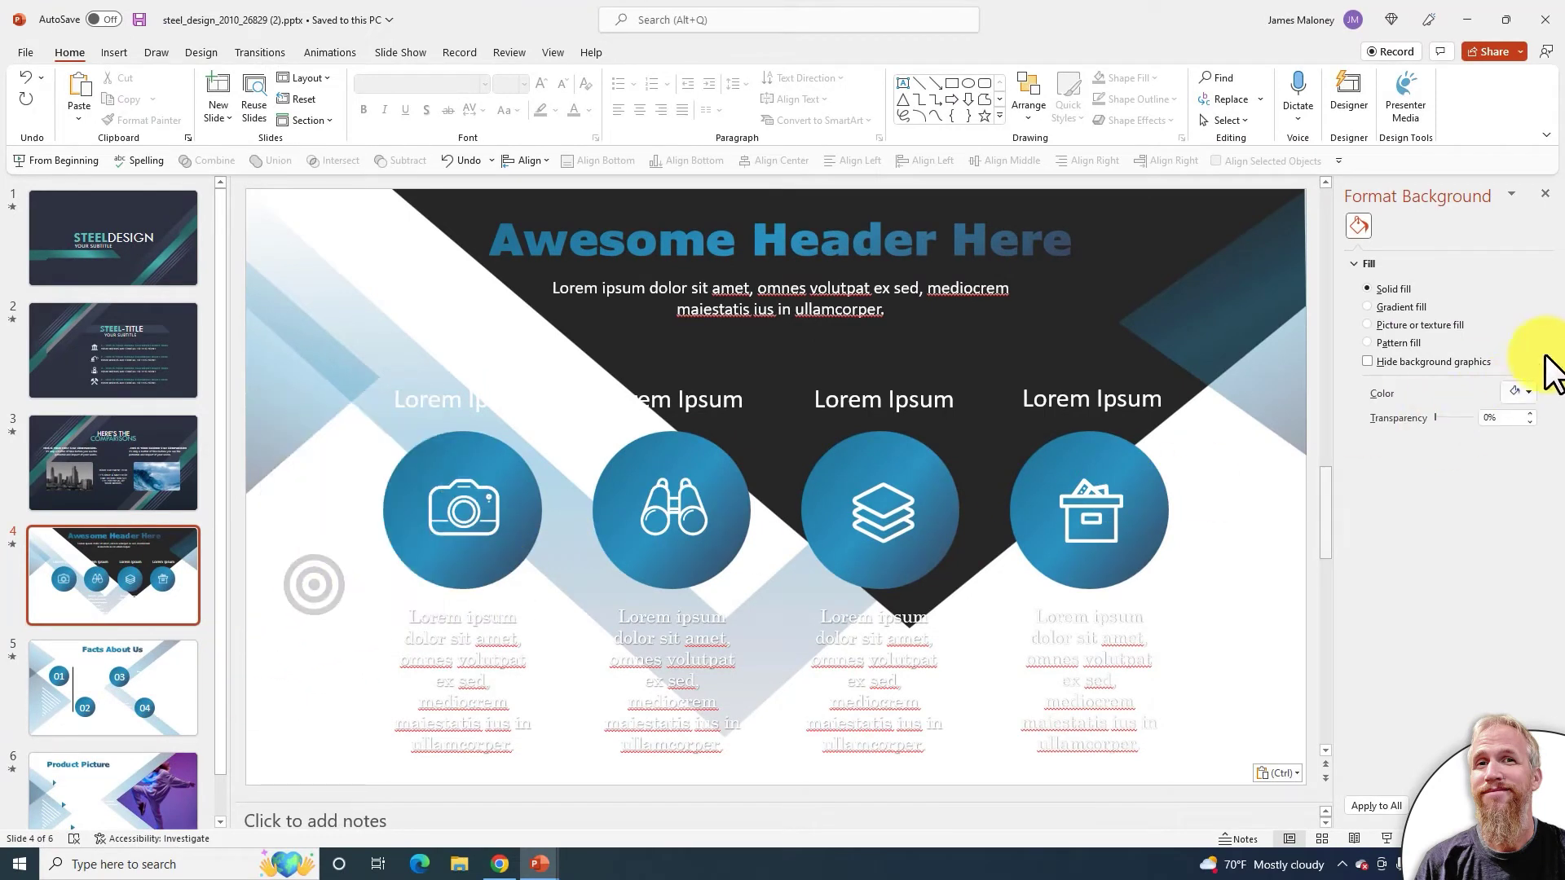
Step: Set the fill to the dark slate background colour, apply it to all slides, and review thumbnails
{"action": "left_click", "coordinate": [1521, 391]}
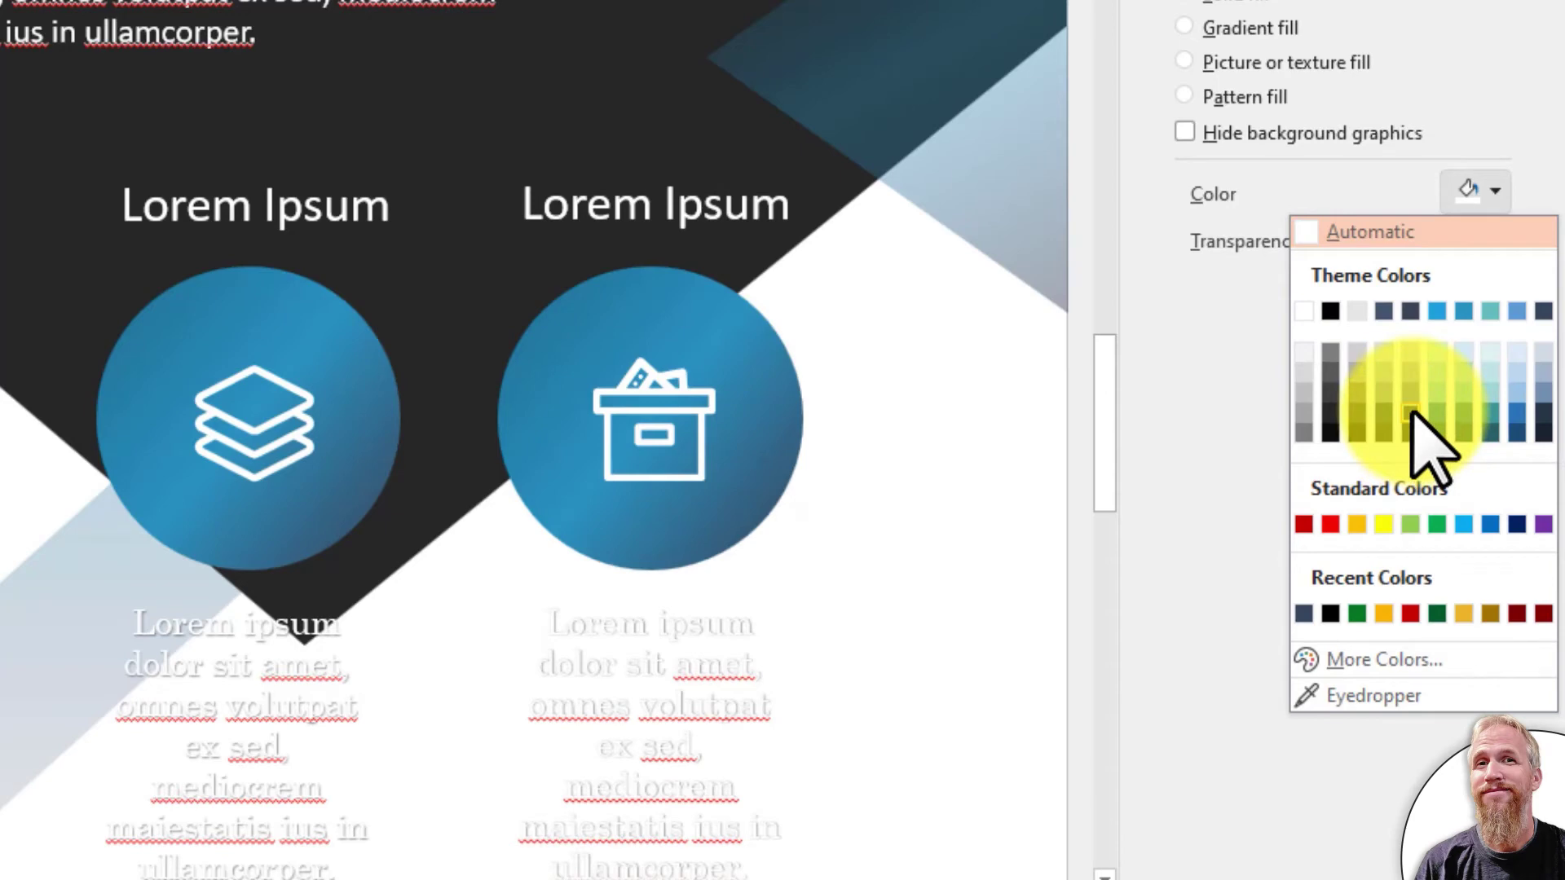
{"action": "left_click", "coordinate": [1414, 413]}
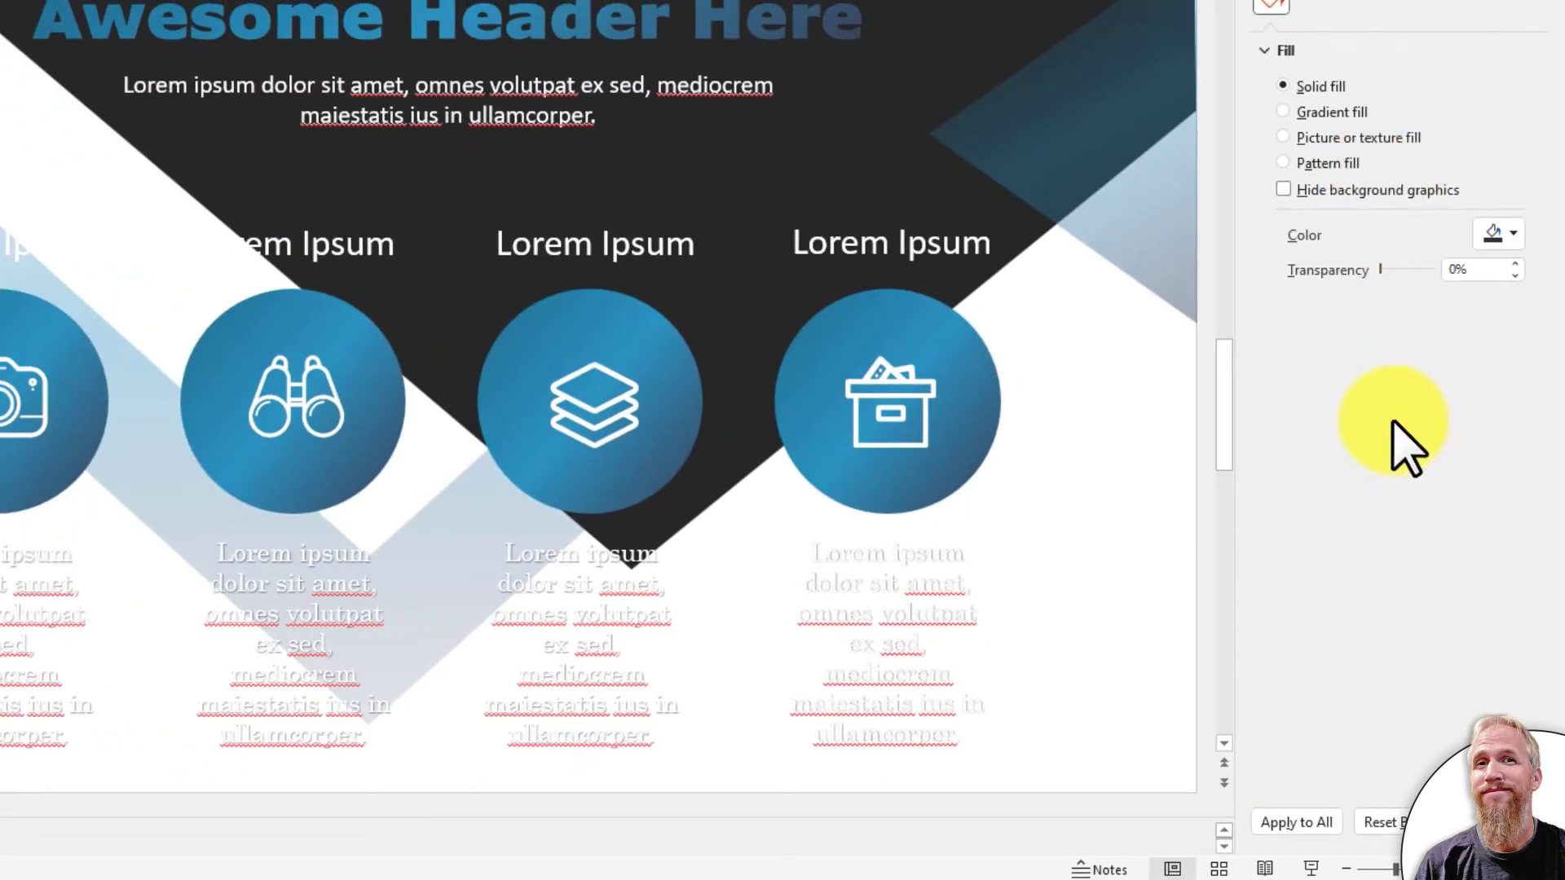
{"action": "left_click", "coordinate": [1296, 822]}
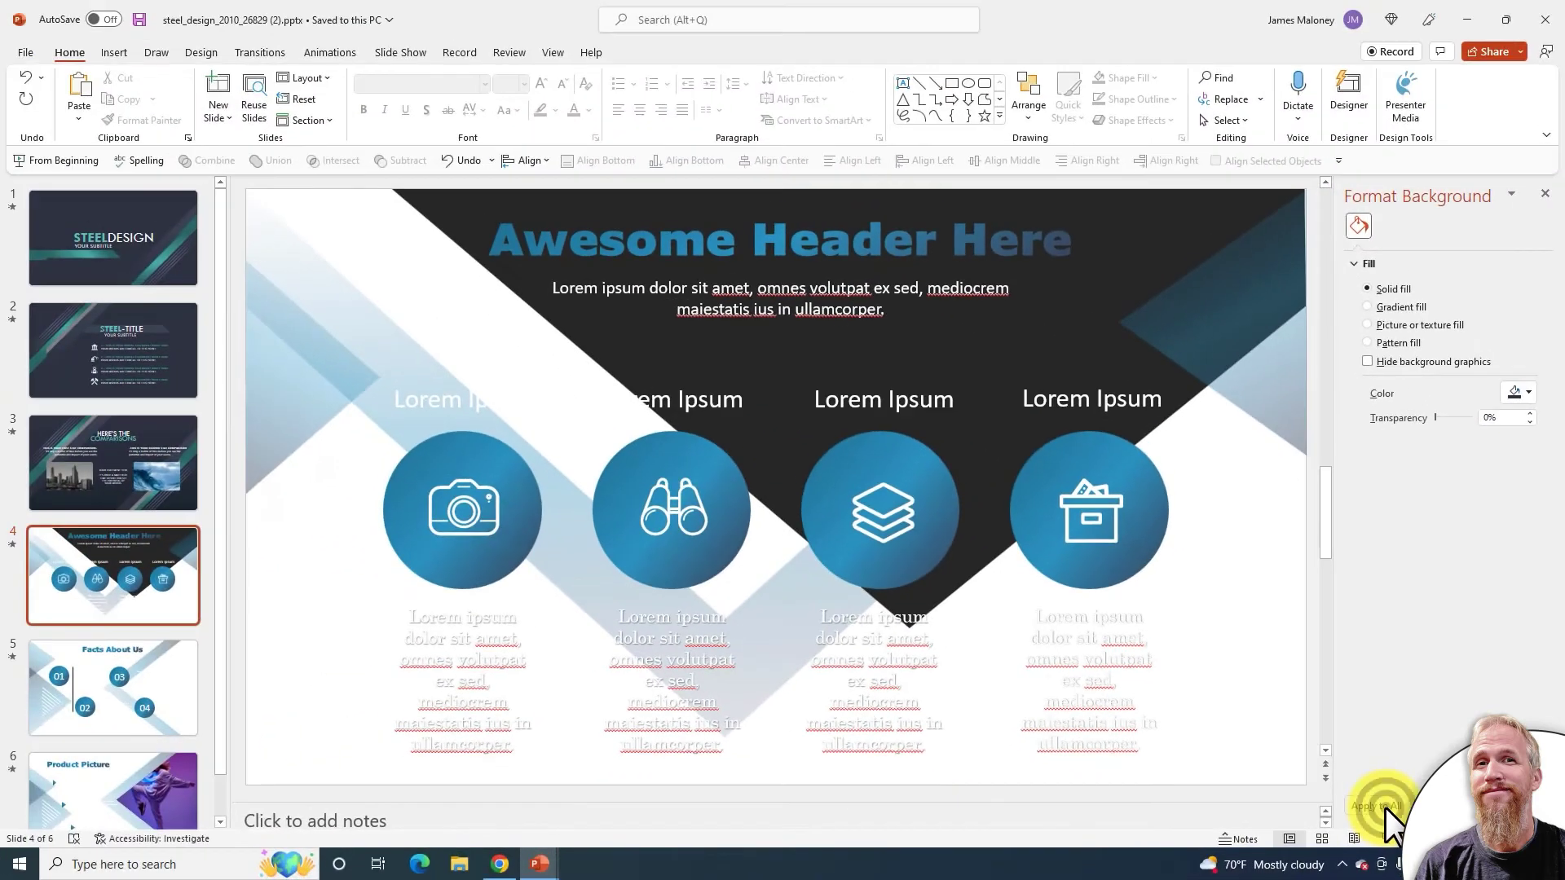
{"action": "left_click", "coordinate": [1385, 807]}
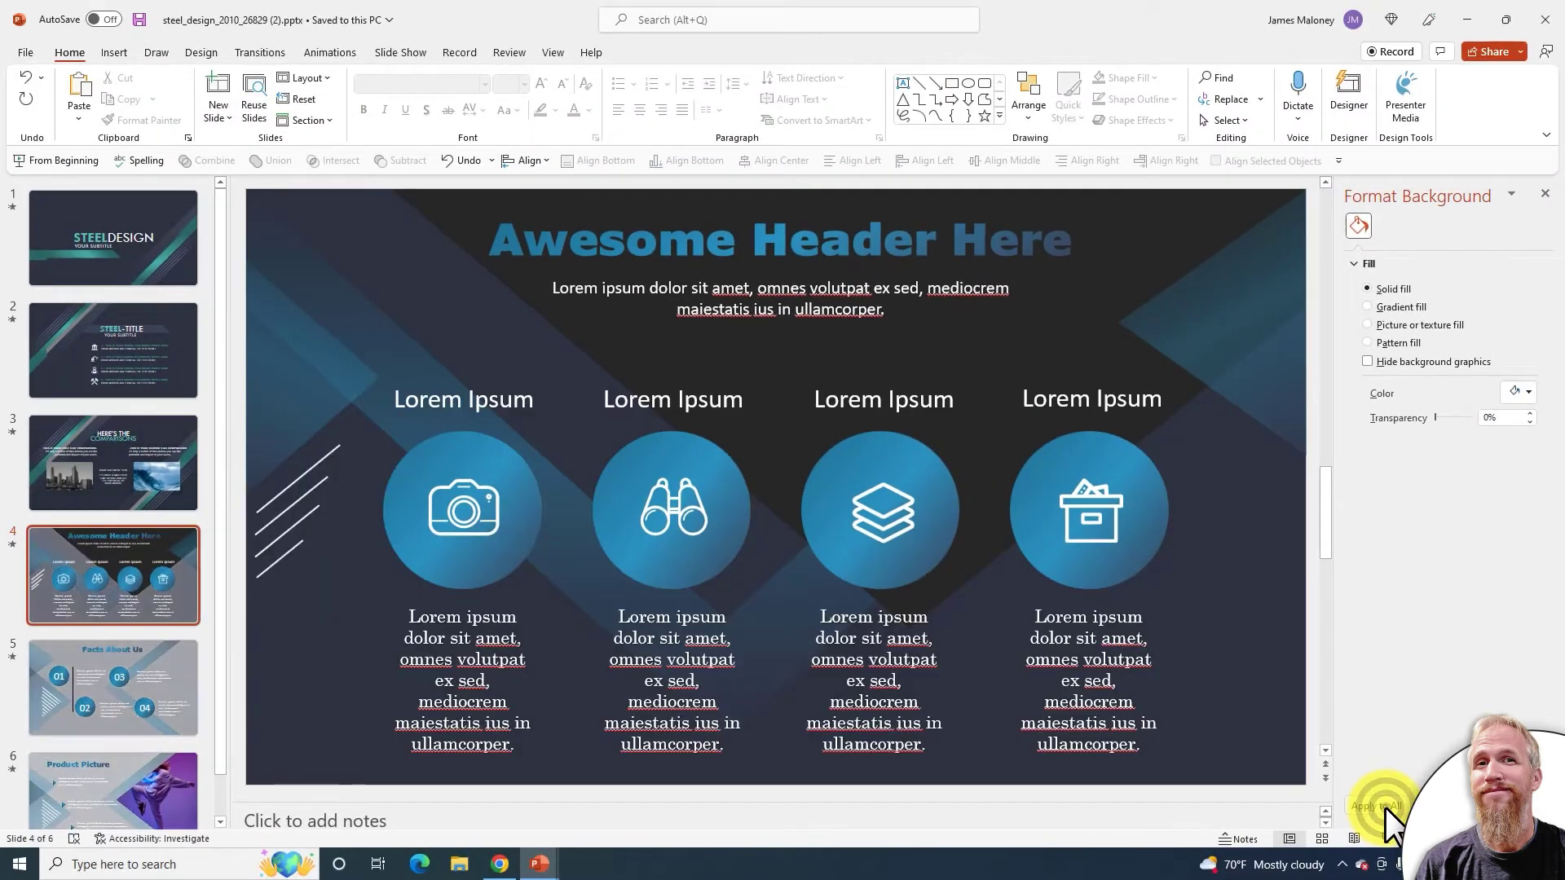
{"action": "scroll", "coordinate": [150, 604], "scroll_direction": "down", "scroll_amount": 1}
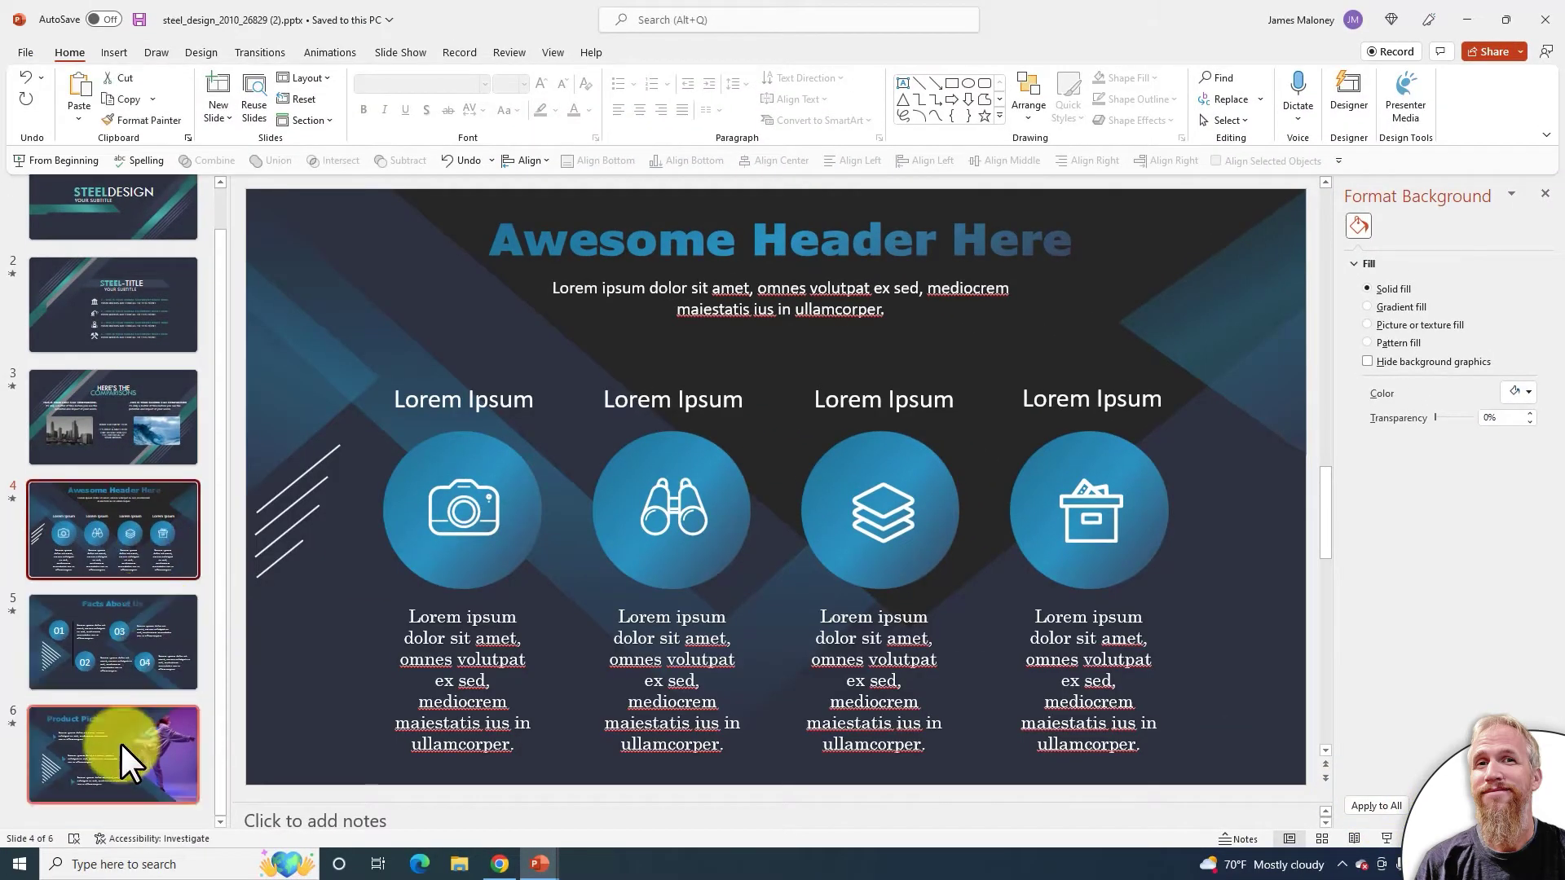
{"action": "scroll", "coordinate": [159, 375], "scroll_direction": "up", "scroll_amount": 1}
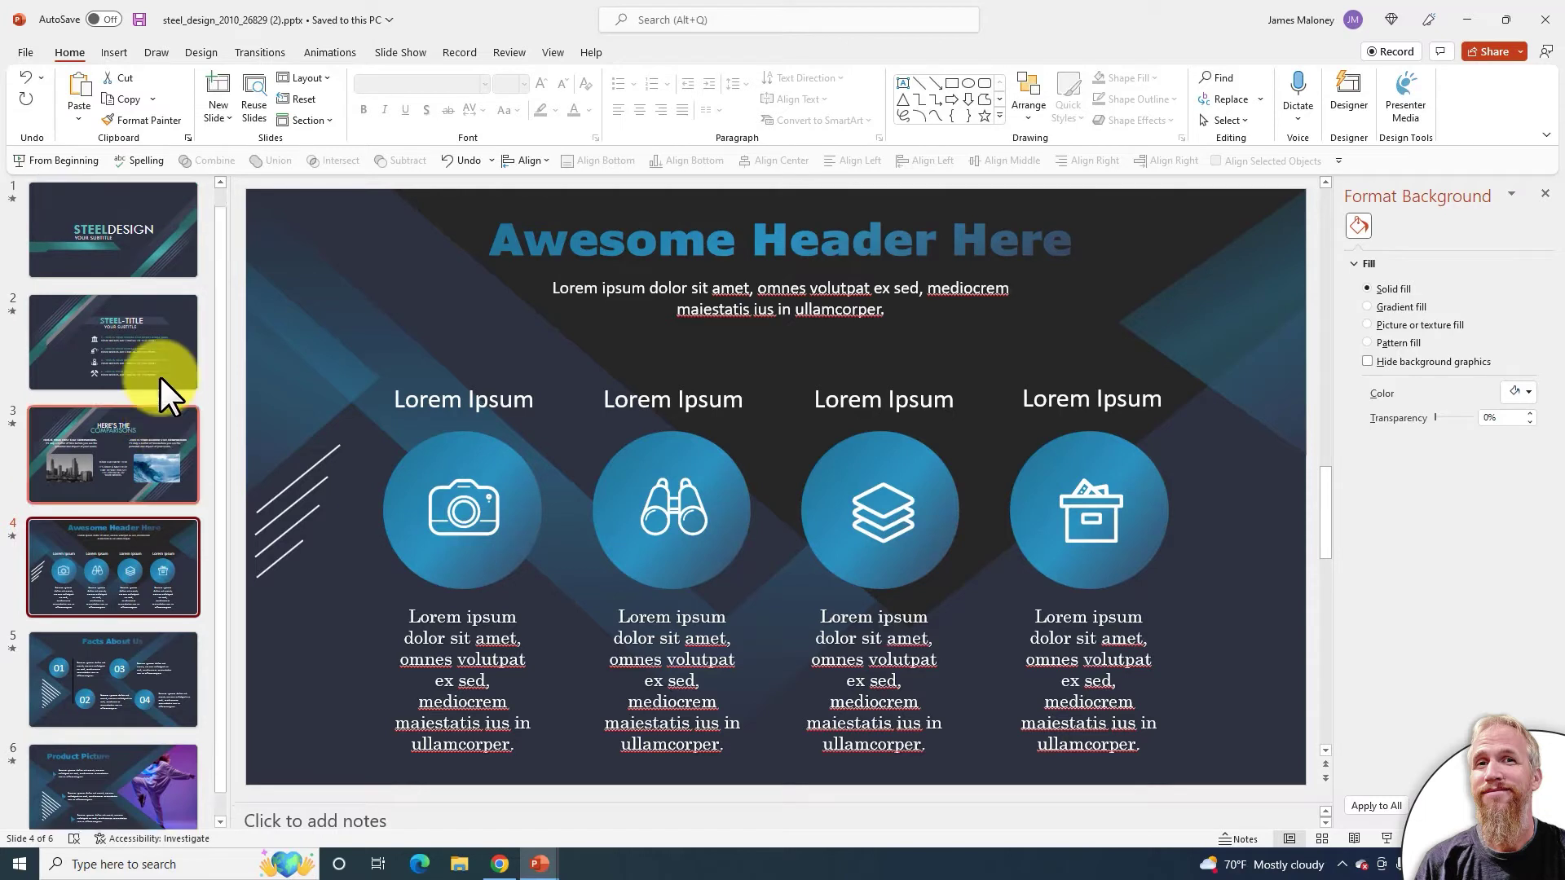
{"action": "scroll", "coordinate": [158, 375], "scroll_direction": "down", "scroll_amount": 1}
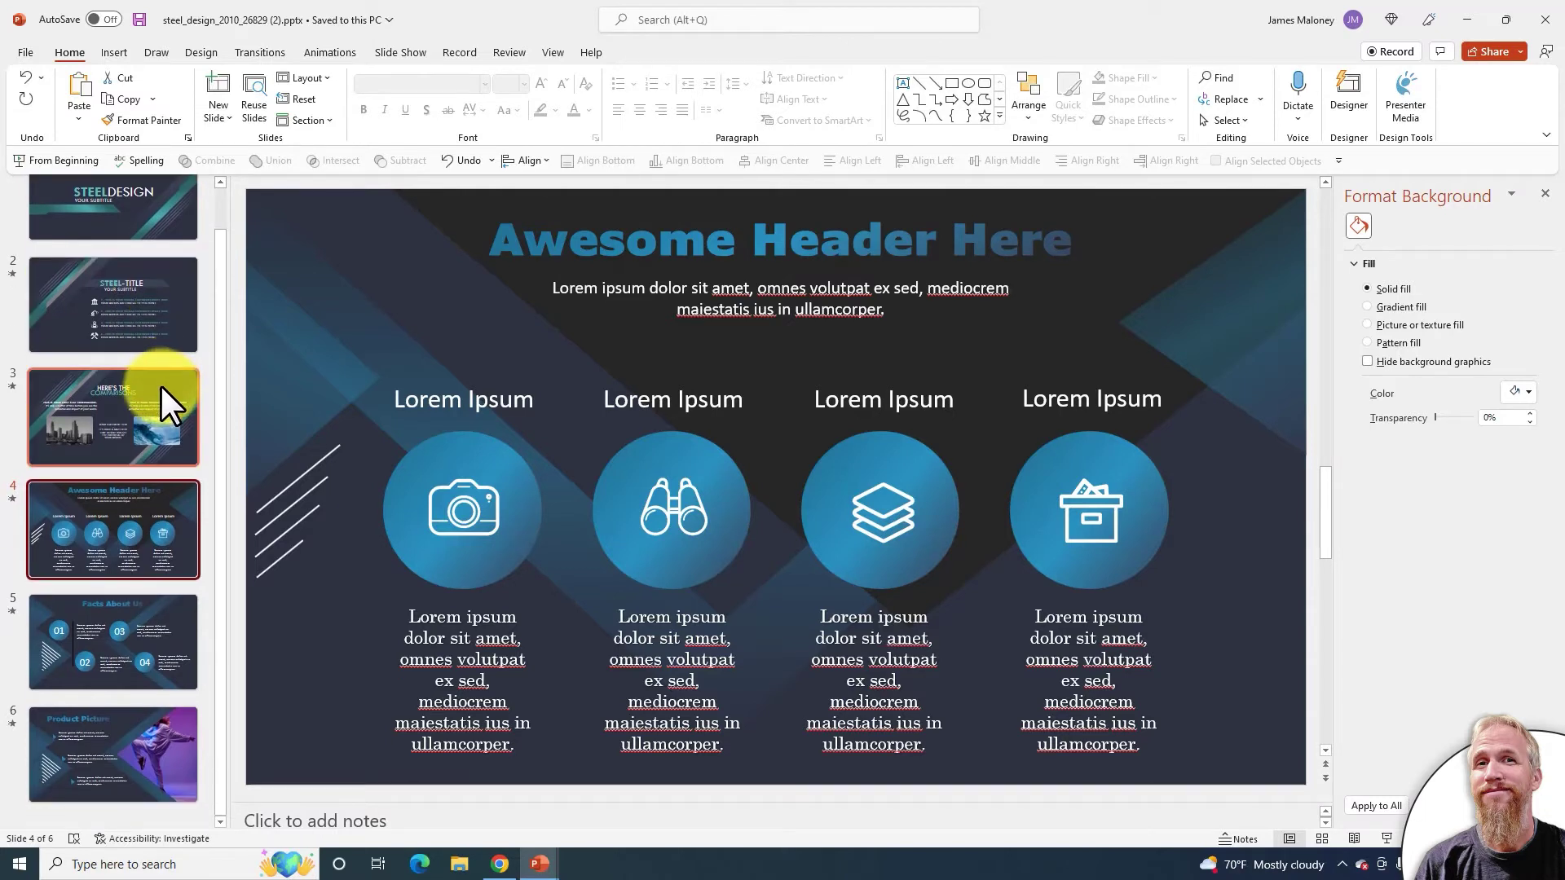
{"action": "scroll", "coordinate": [160, 384], "scroll_direction": "up", "scroll_amount": 1}
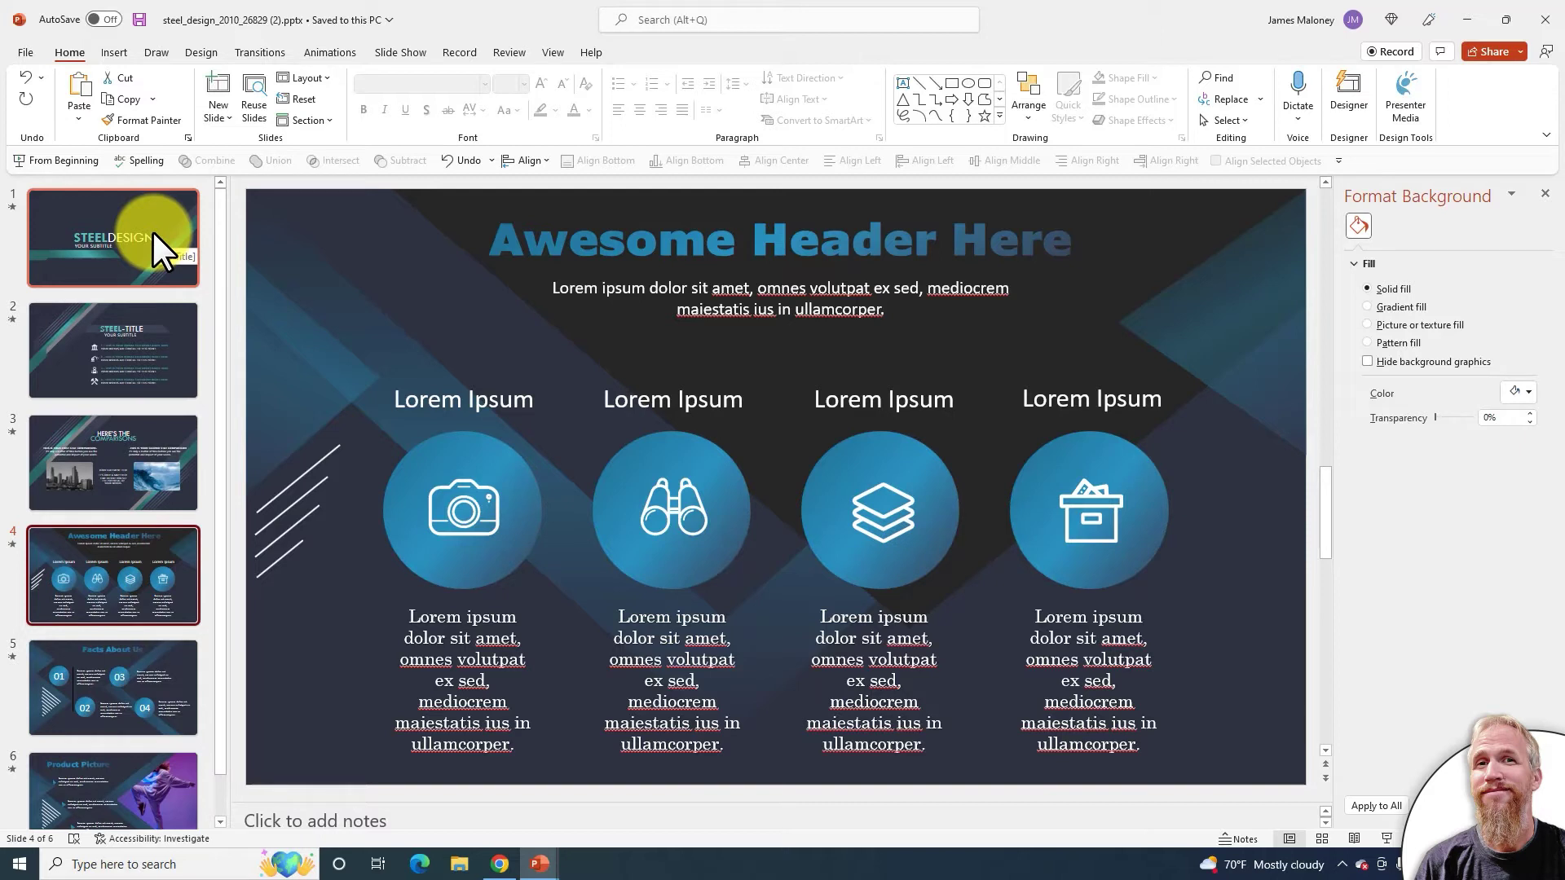
{"action": "scroll", "coordinate": [142, 318], "scroll_direction": "down", "scroll_amount": 1}
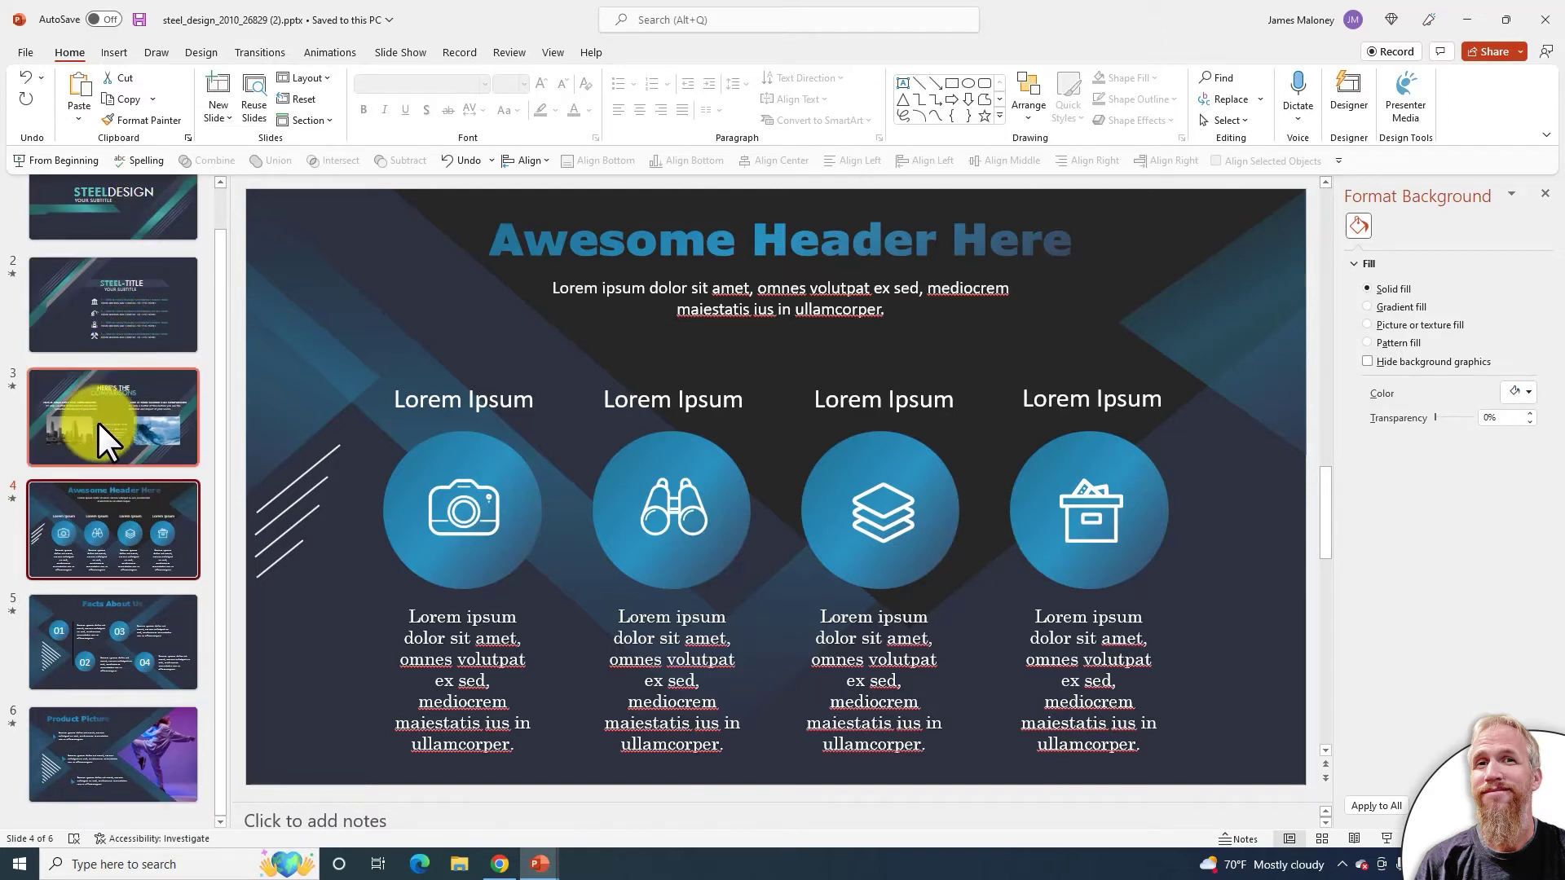
{"action": "scroll", "coordinate": [96, 419], "scroll_direction": "up", "scroll_amount": 1}
{"action": "scroll", "coordinate": [161, 401], "scroll_direction": "down", "scroll_amount": 1}
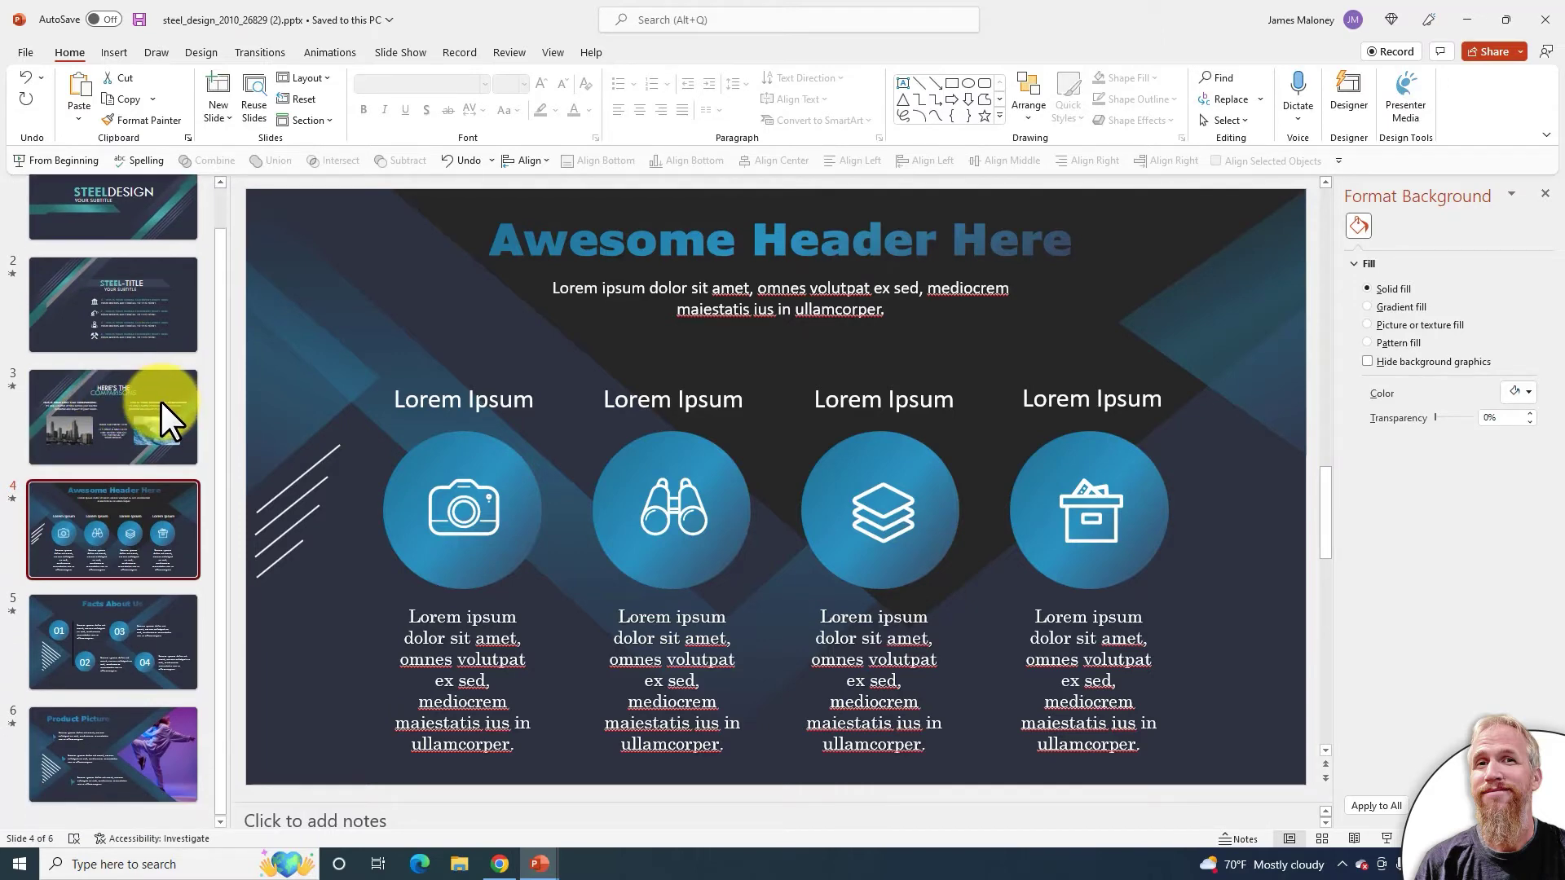
Step: On the Here's the Comparisons slide, swap the black-and-white city photo for the stock golf-ball-on-grass image
{"action": "left_click", "coordinate": [123, 436]}
{"action": "left_click", "coordinate": [506, 514]}
{"action": "right_click", "coordinate": [473, 526]}
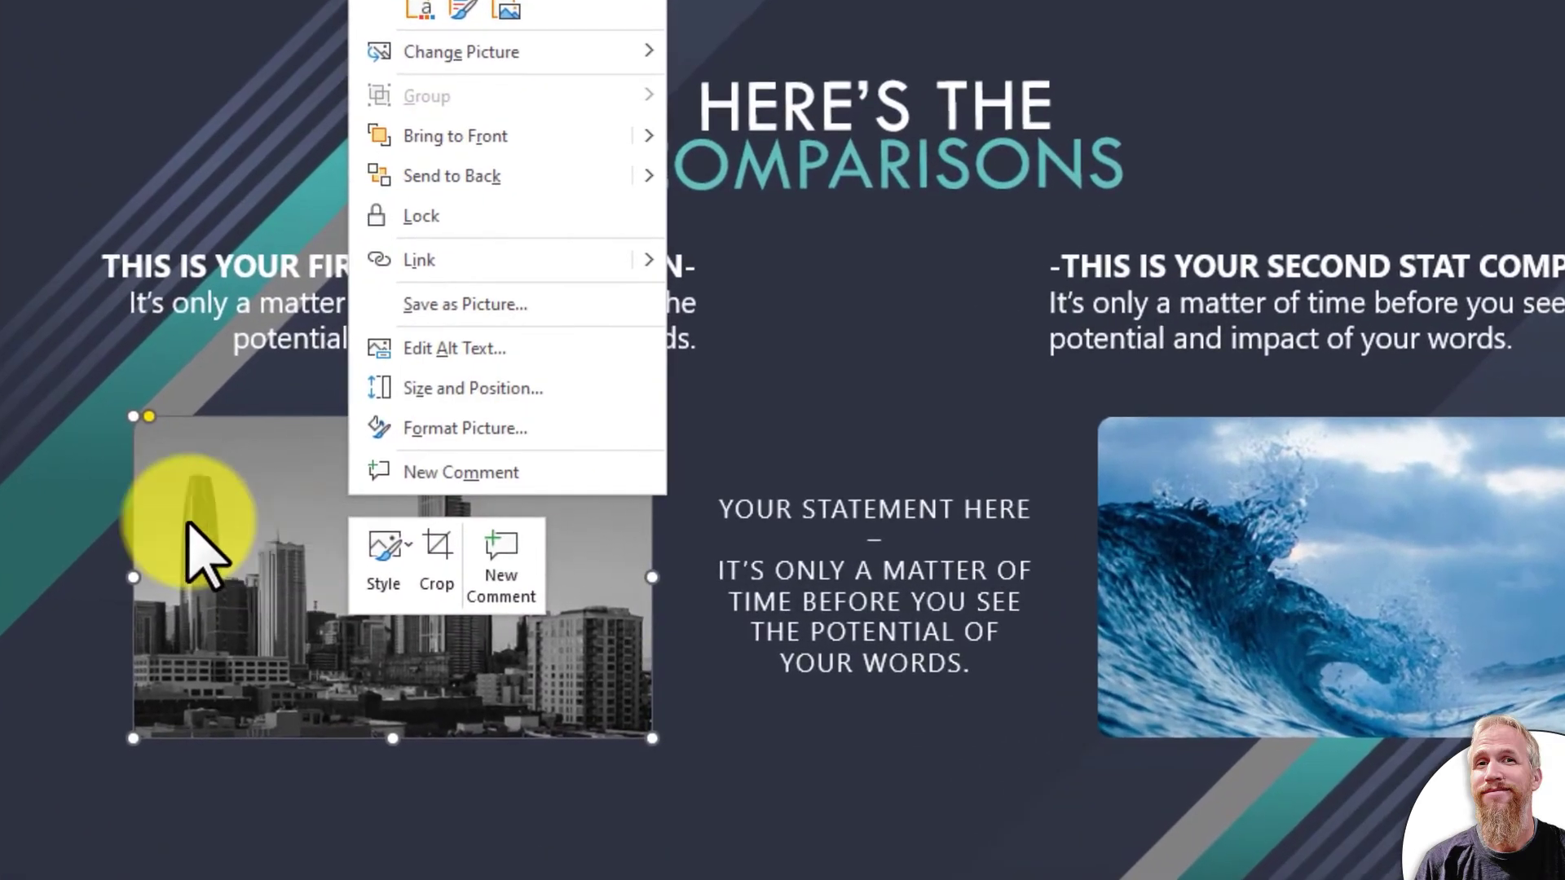
{"action": "left_click", "coordinate": [469, 52]}
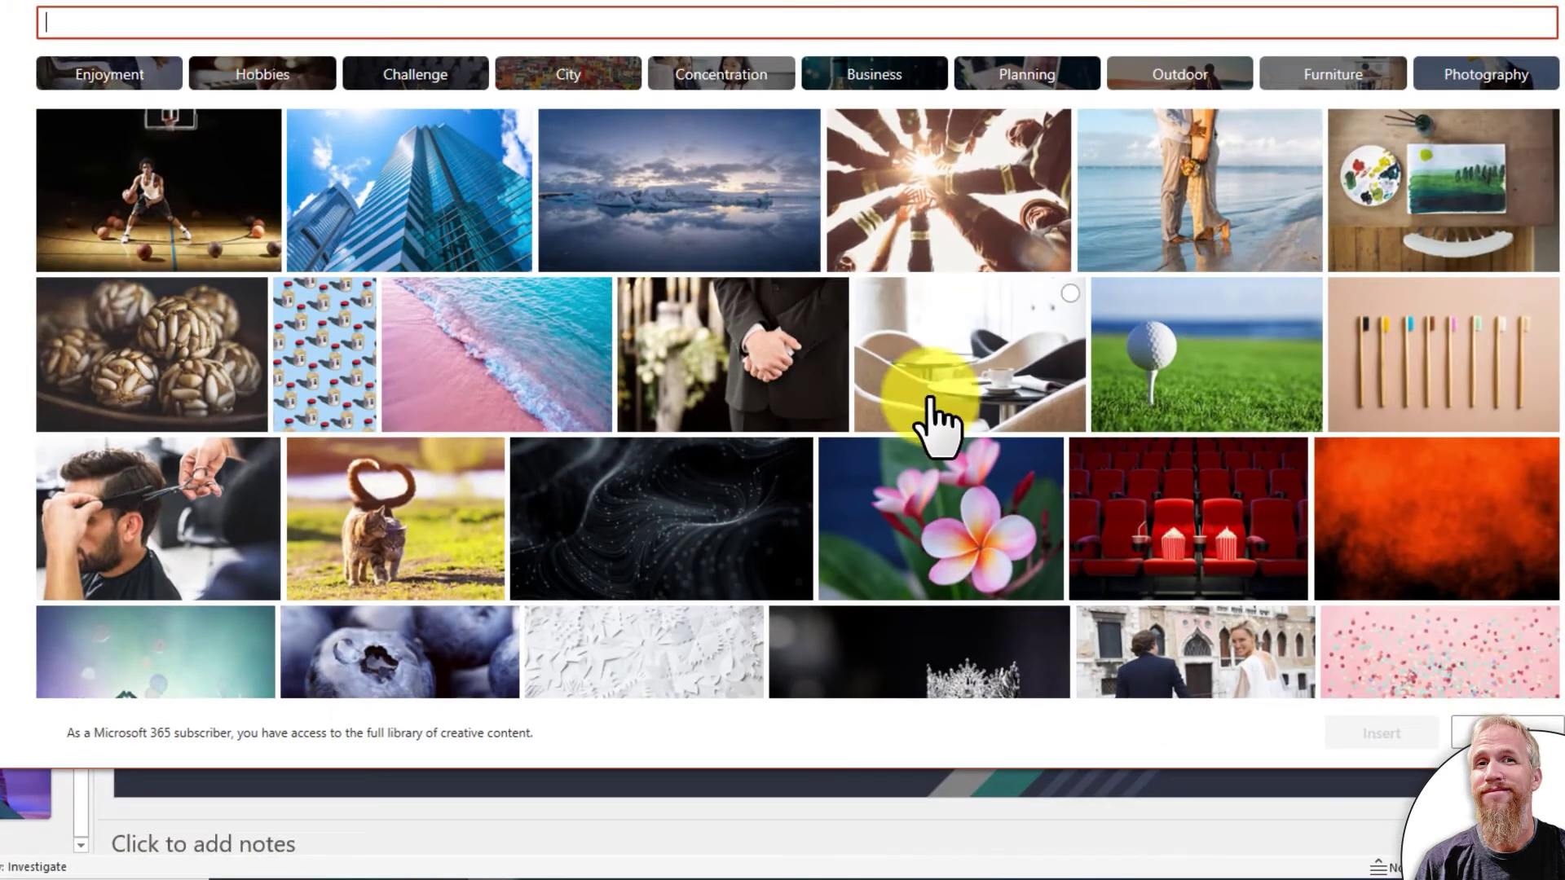
{"action": "left_click", "coordinate": [1198, 389]}
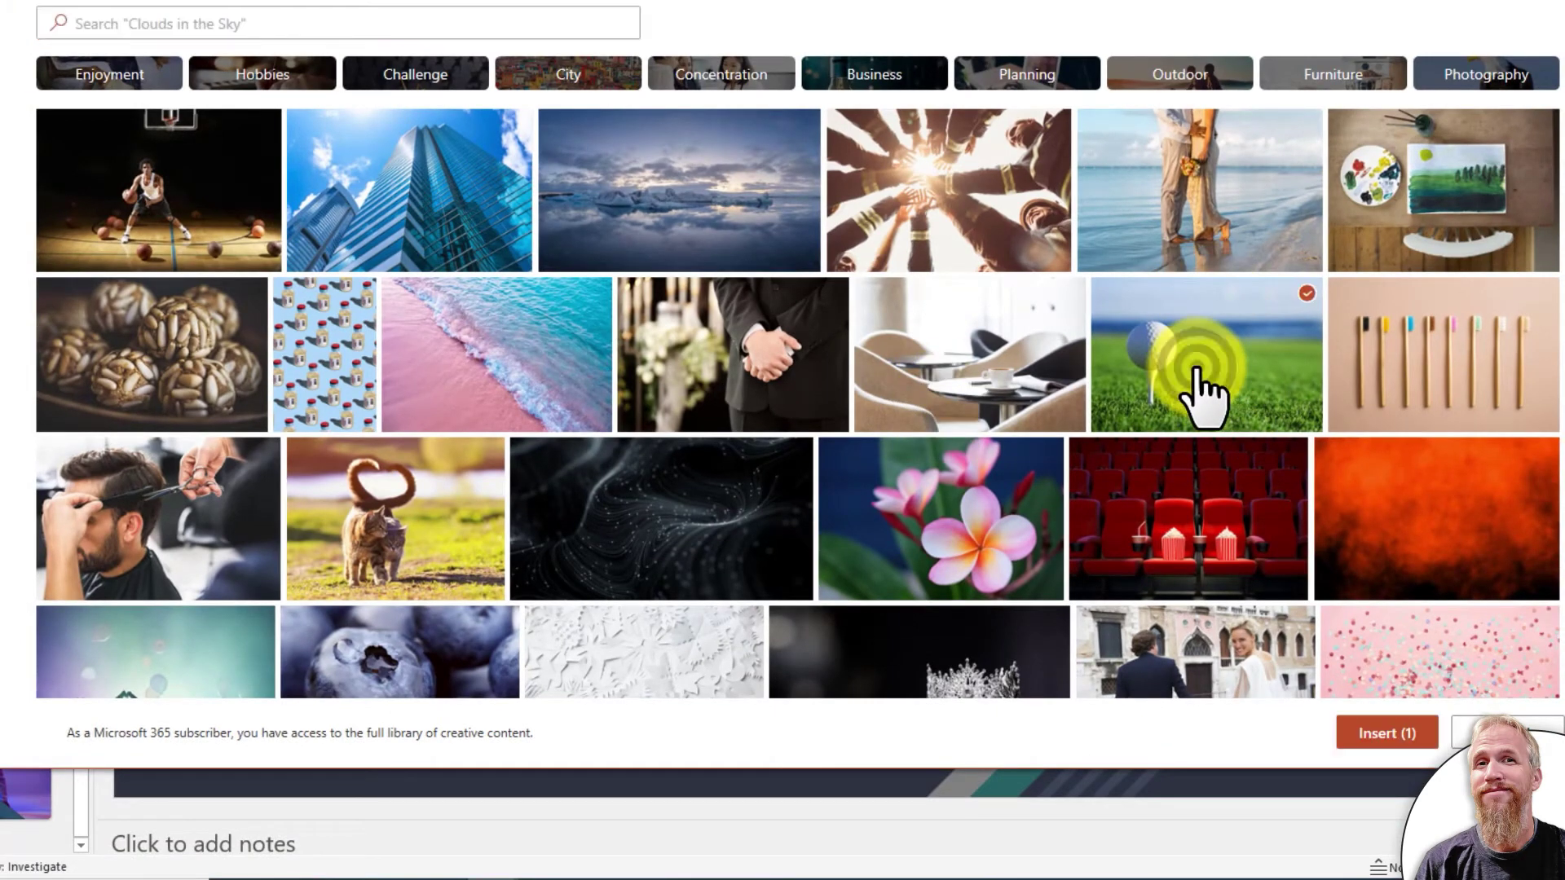
{"action": "left_click", "coordinate": [1418, 735]}
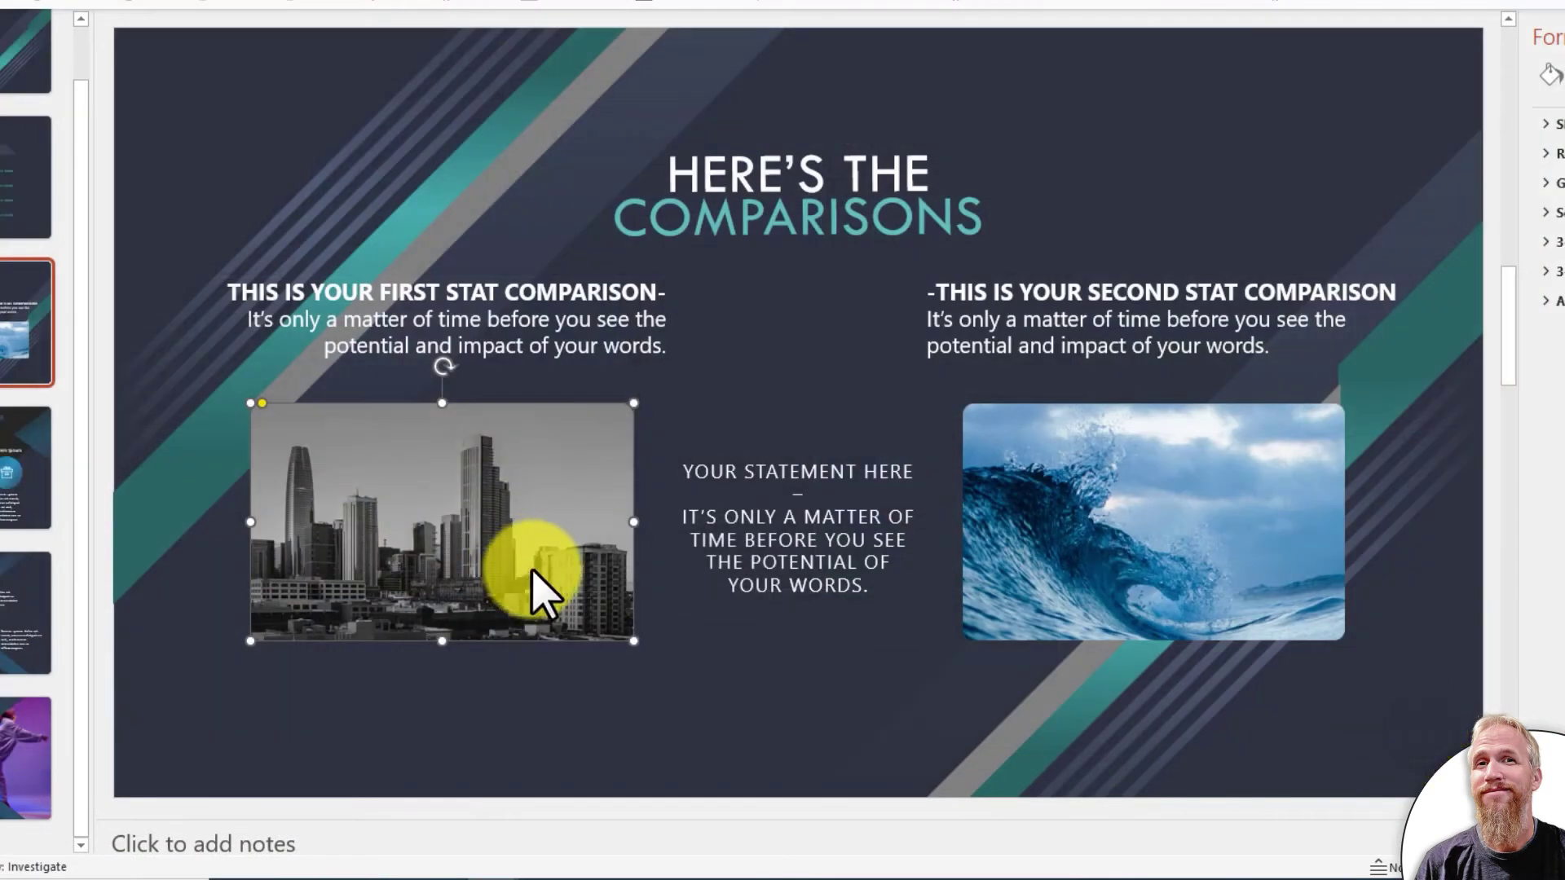
{"action": "scroll", "coordinate": [727, 726], "scroll_direction": "up", "scroll_amount": 1}
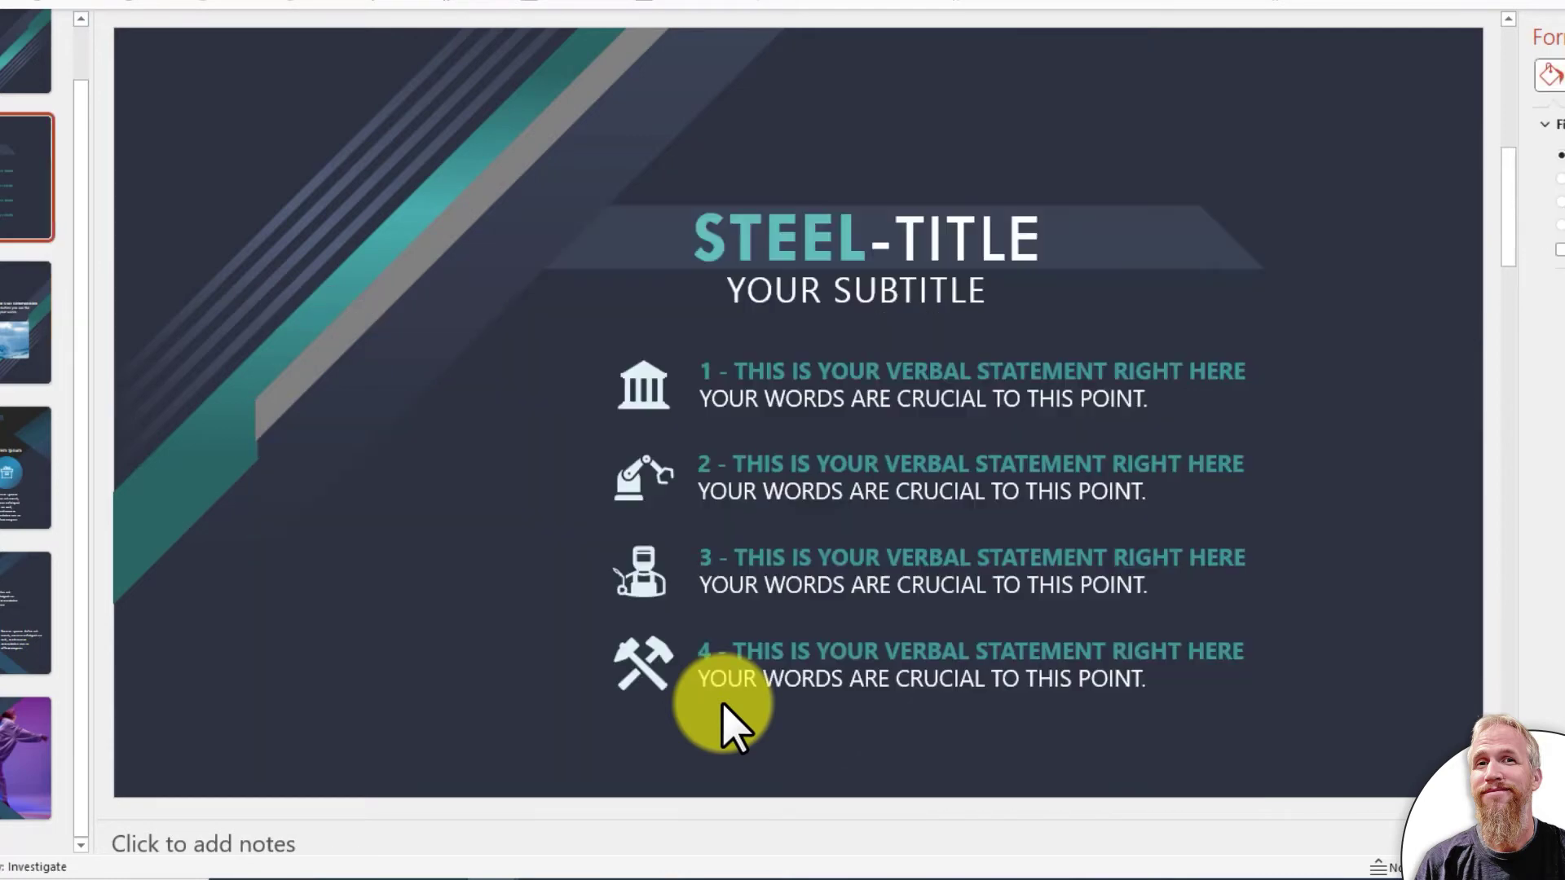
{"action": "left_click", "coordinate": [8, 367]}
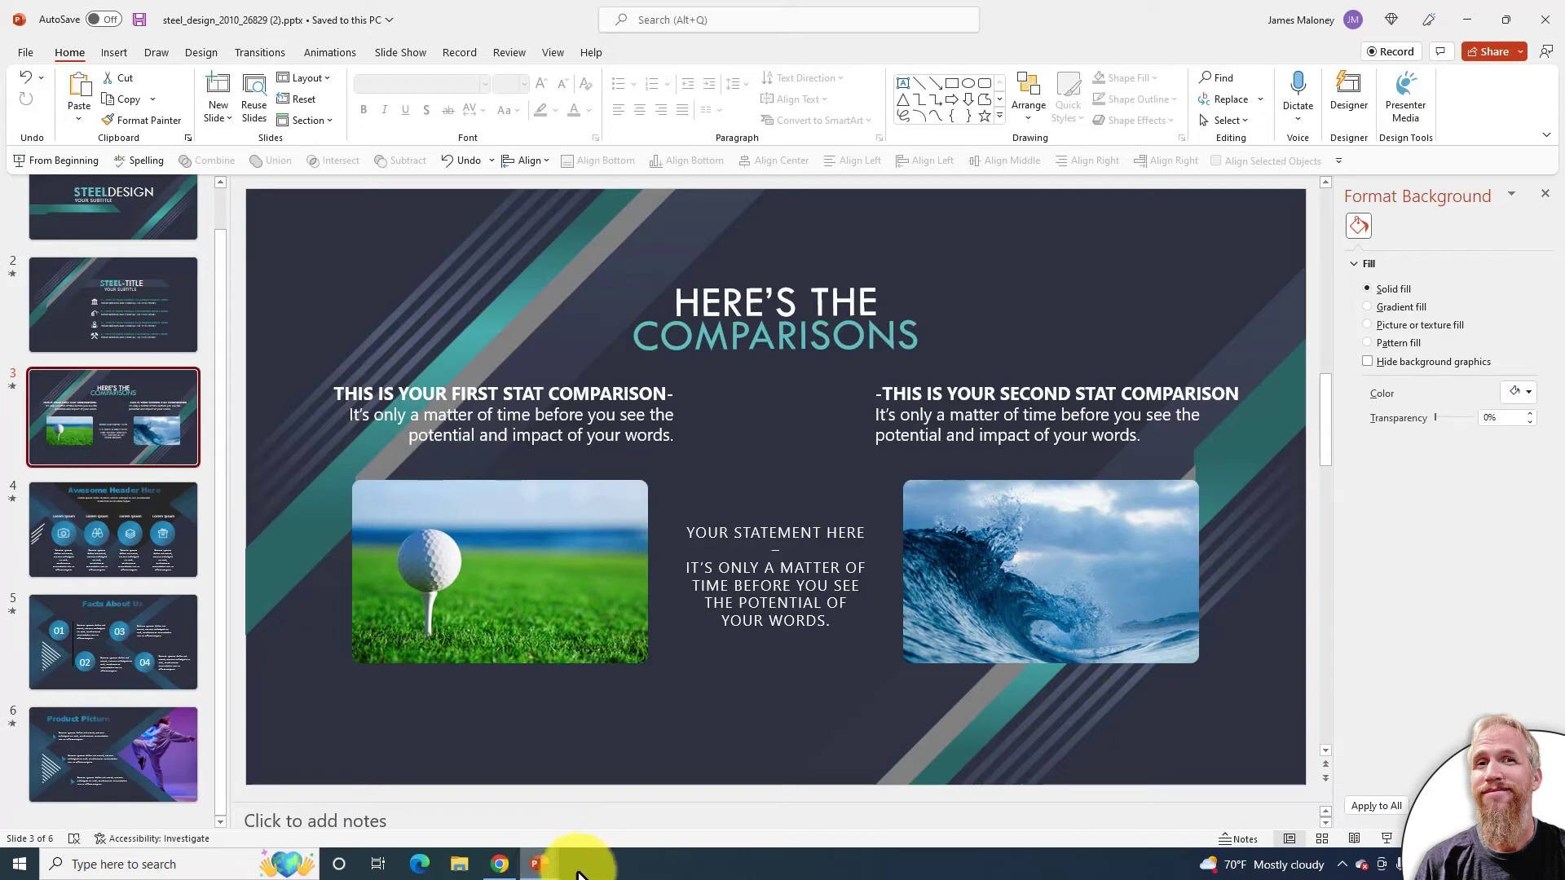
Step: Browse the PowerPoint Templates listing on PresenterMedia in Chrome
{"action": "left_click", "coordinate": [500, 863]}
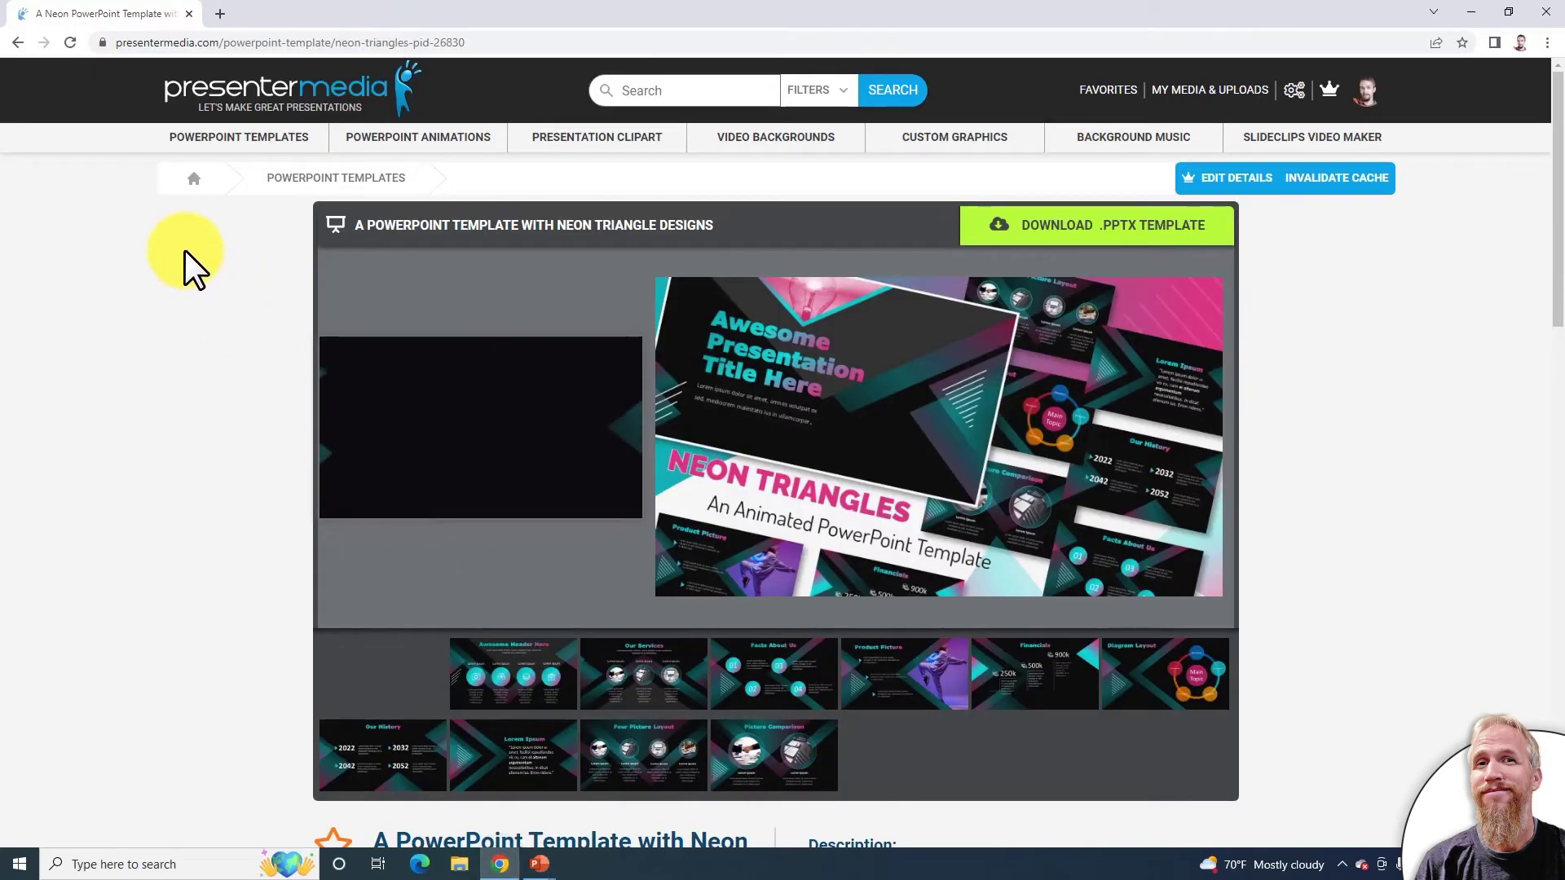
{"action": "mouse_move", "coordinate": [269, 148]}
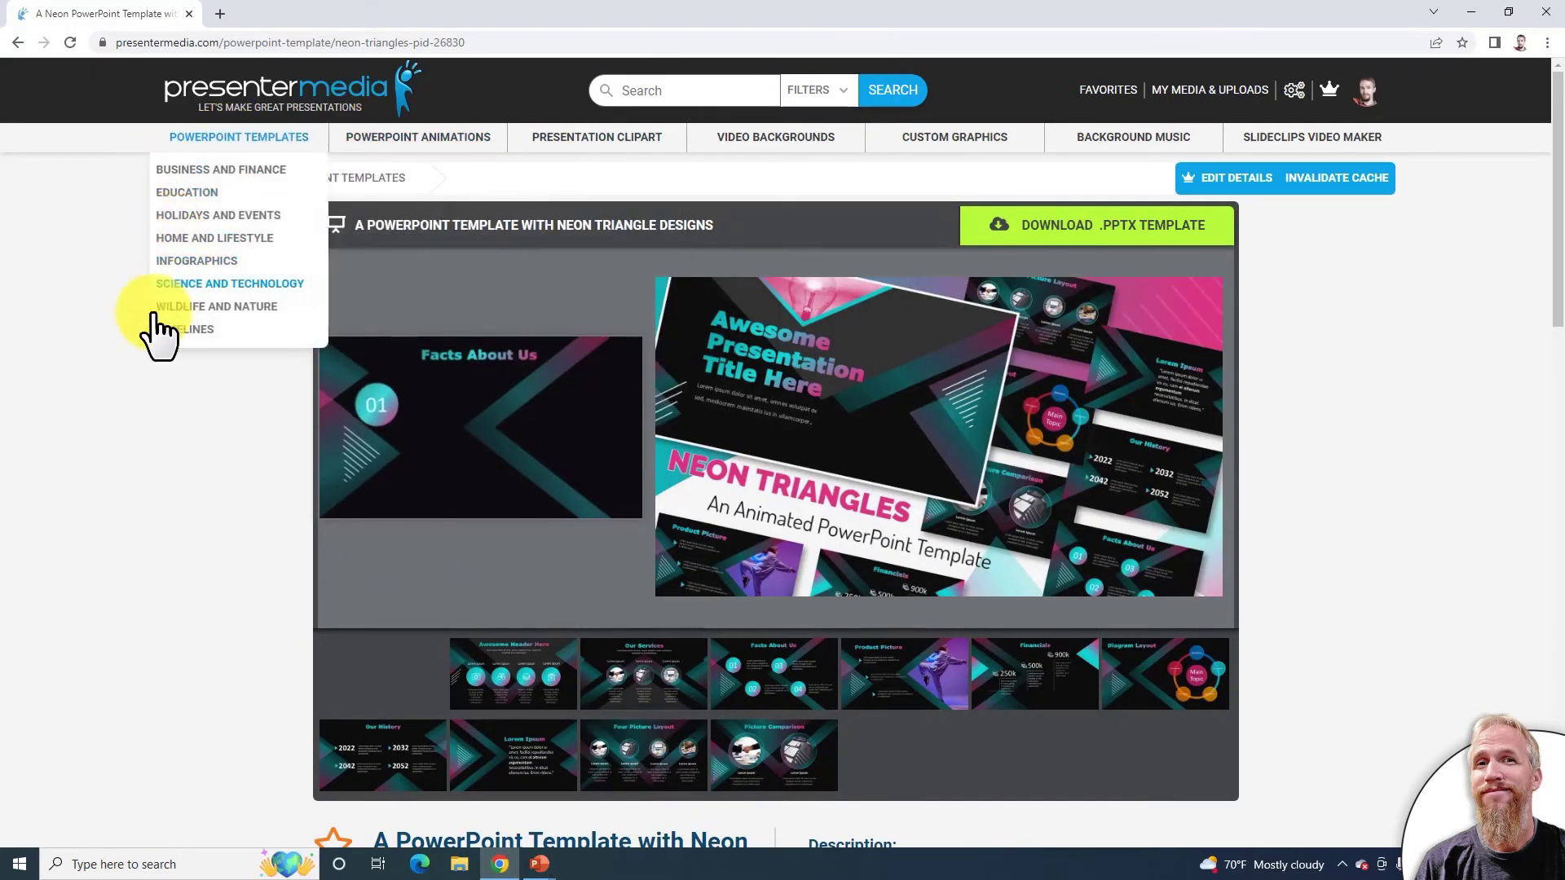
{"action": "left_click", "coordinate": [285, 181]}
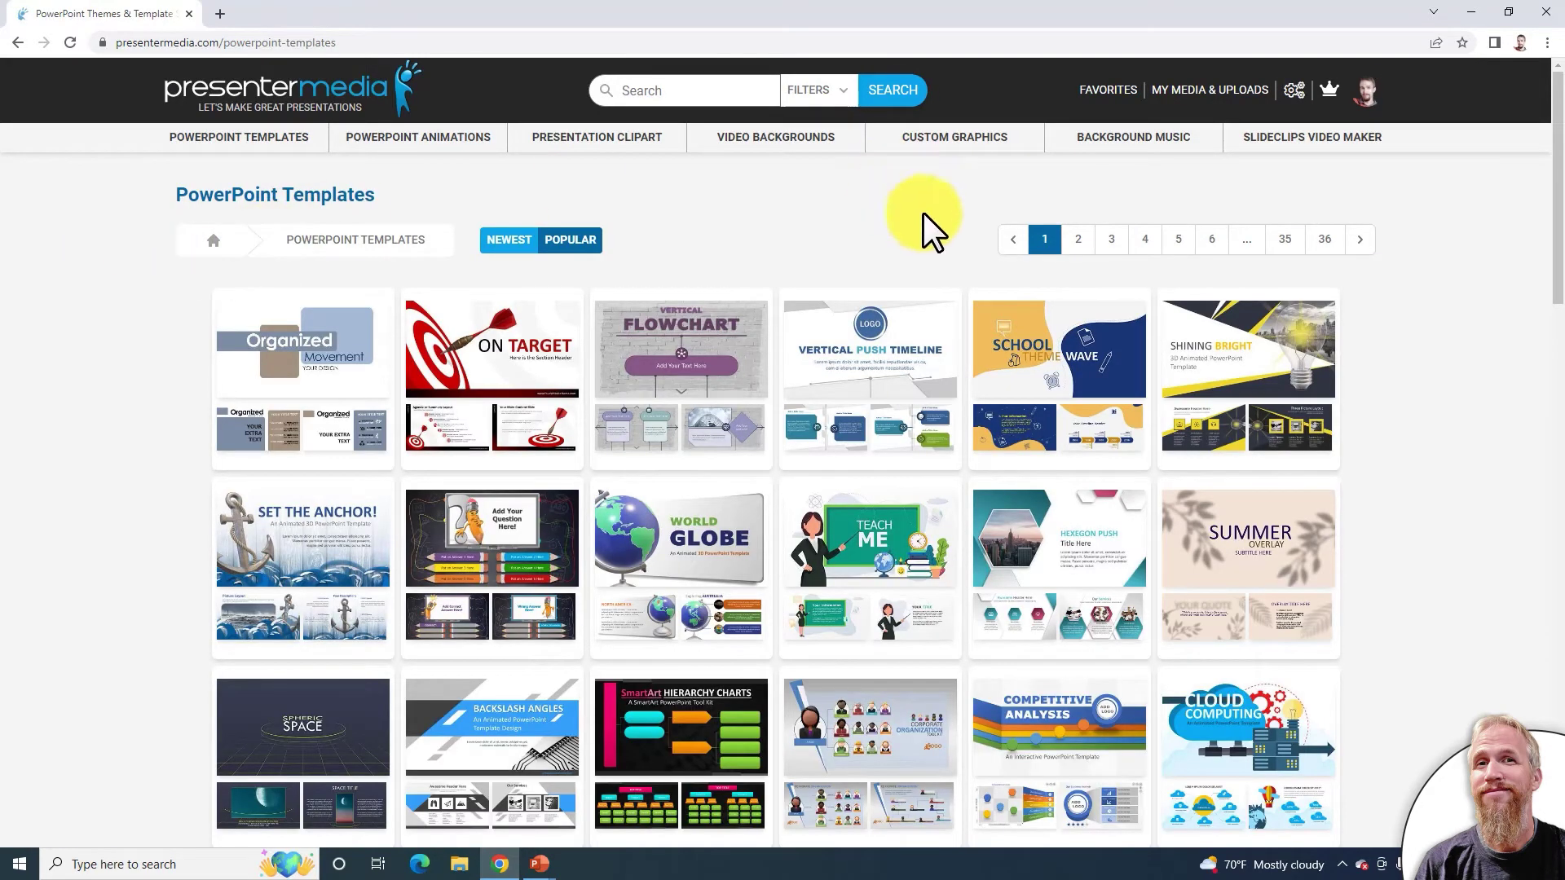
{"action": "scroll", "coordinate": [1368, 505], "scroll_direction": "down", "scroll_amount": 1}
{"action": "scroll", "coordinate": [1362, 500], "scroll_direction": "down", "scroll_amount": 6}
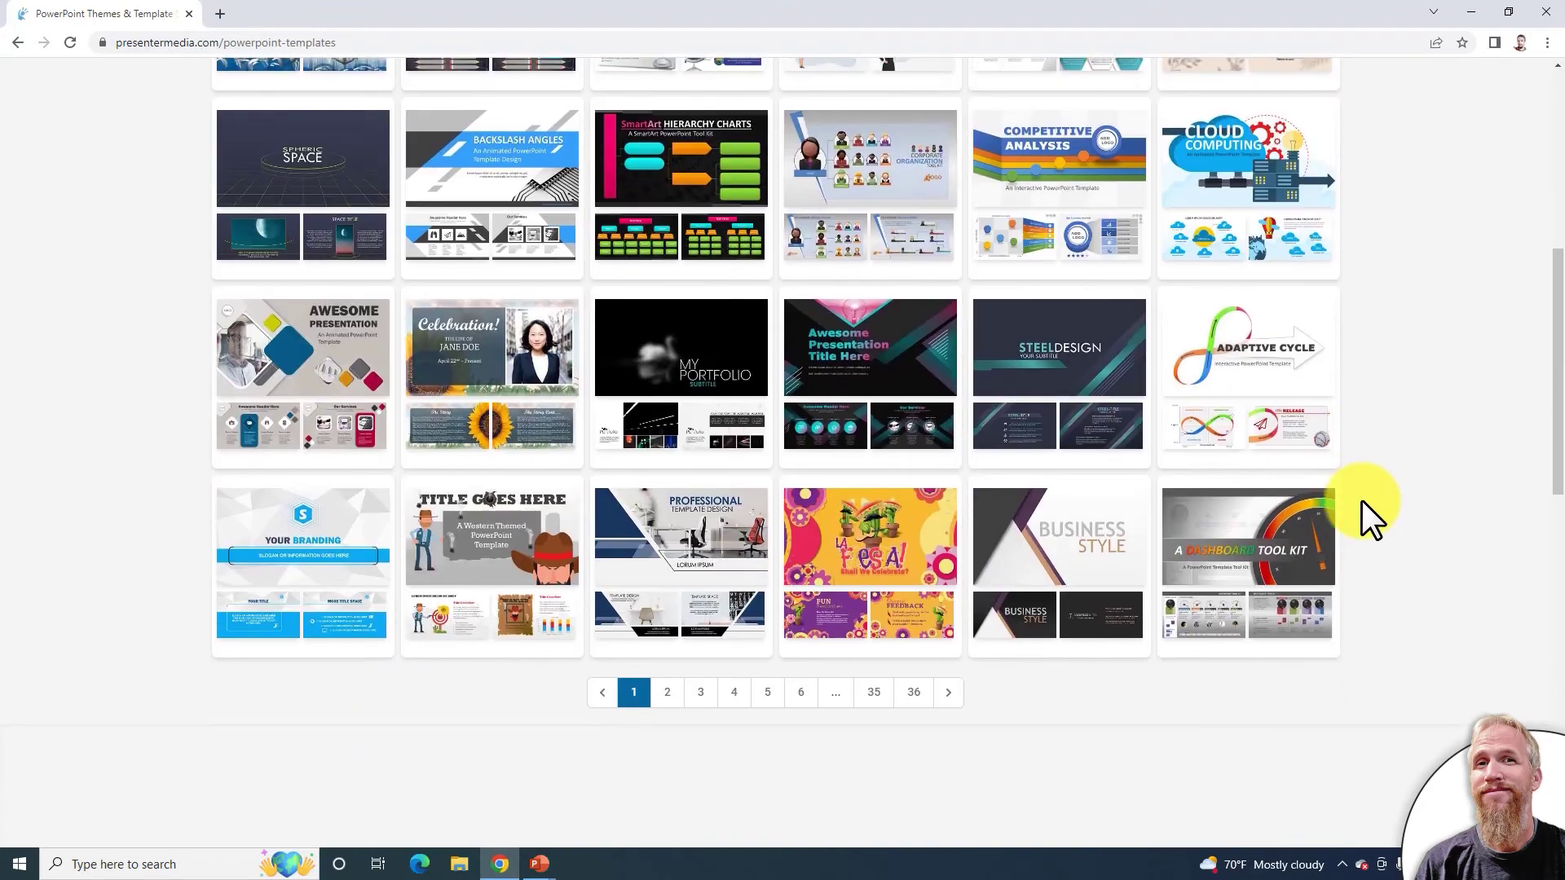
{"action": "scroll", "coordinate": [1361, 501], "scroll_direction": "up", "scroll_amount": 6}
{"action": "scroll", "coordinate": [1410, 390], "scroll_direction": "down", "scroll_amount": 5}
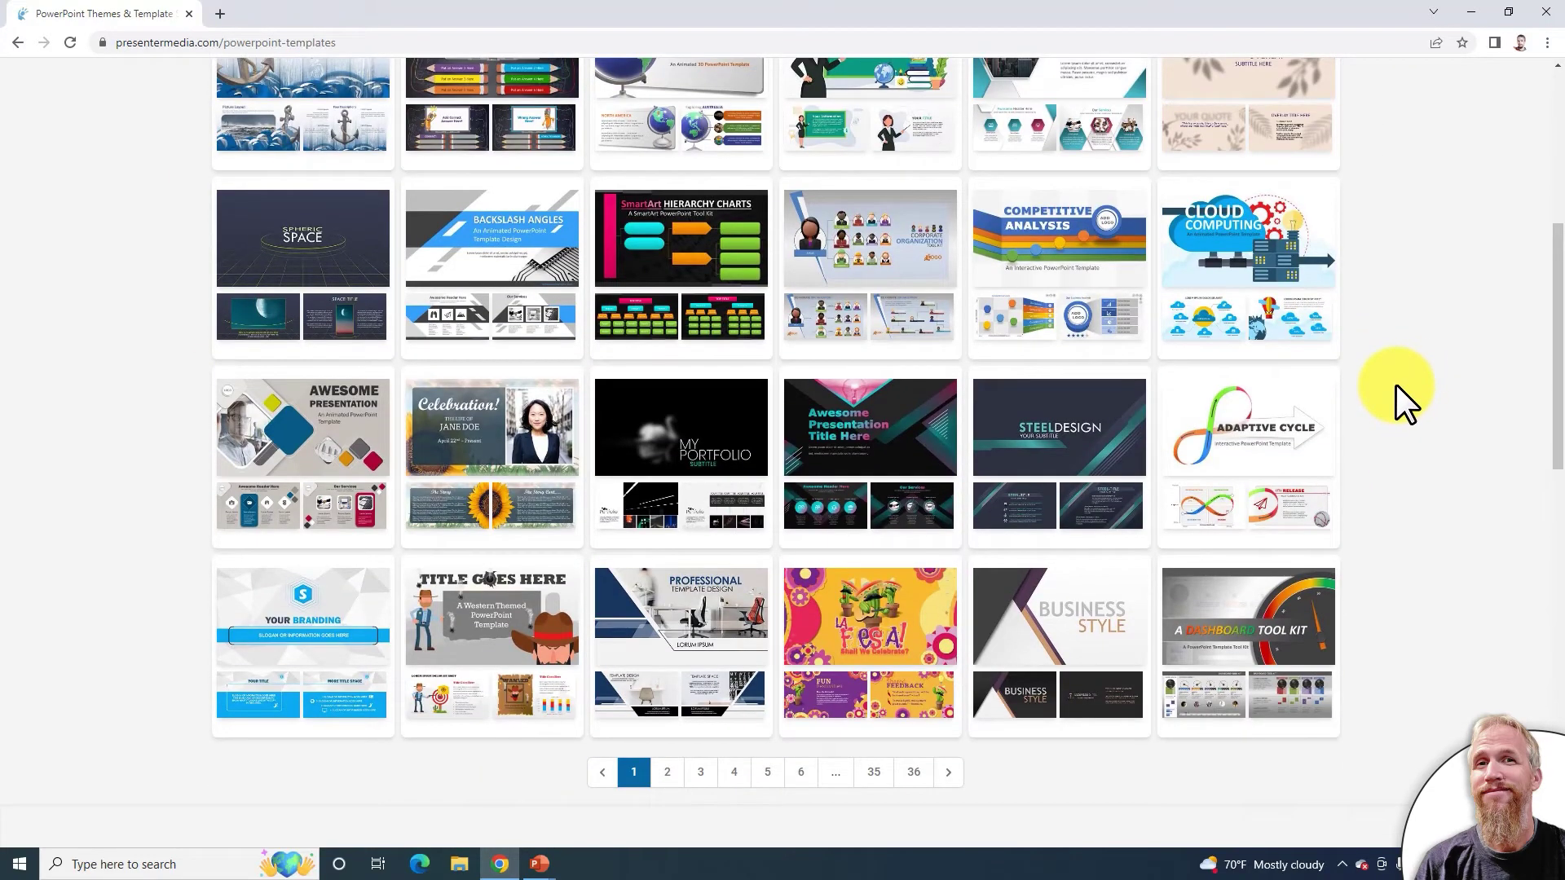
{"action": "scroll", "coordinate": [628, 691], "scroll_direction": "up", "scroll_amount": 1}
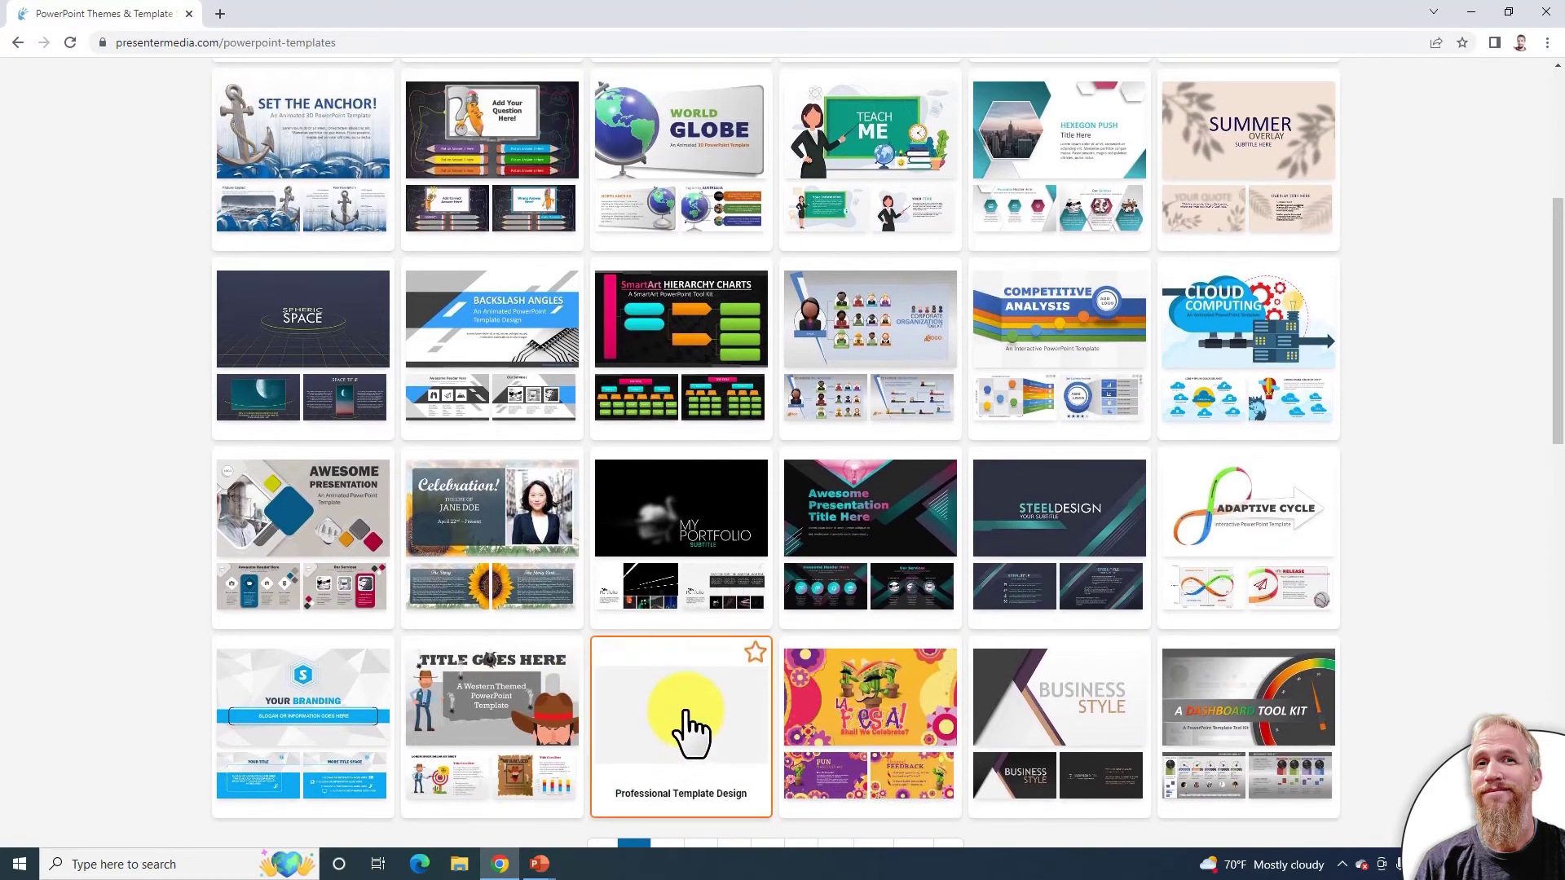
{"action": "scroll", "coordinate": [687, 725], "scroll_direction": "down", "scroll_amount": 2}
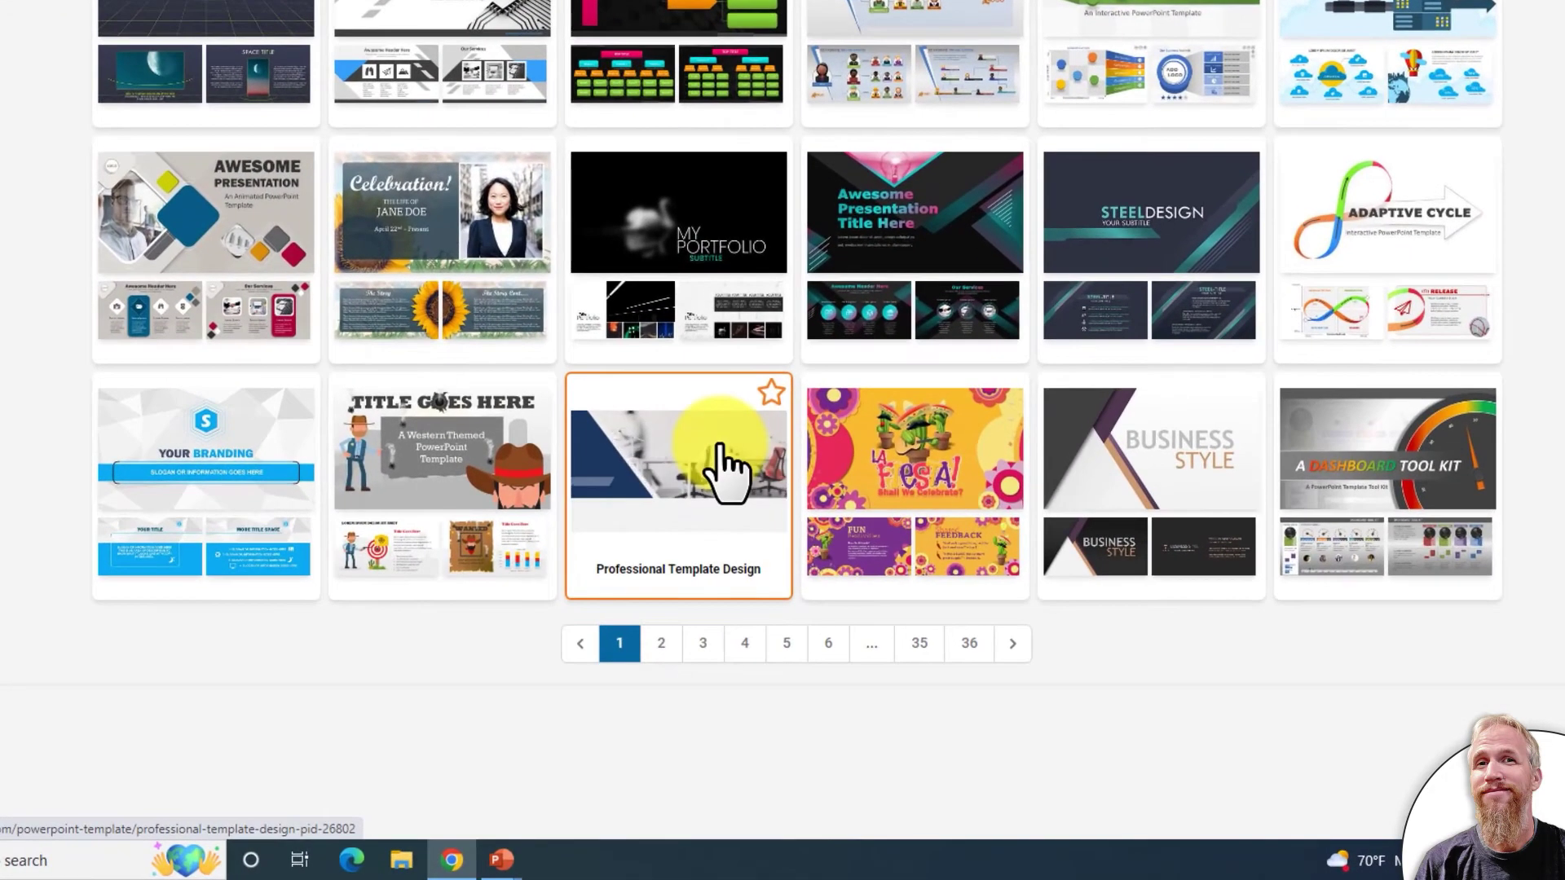
Step: Download the Professional Template Design template as a .pptx and save it into Downloads
{"action": "left_click", "coordinate": [670, 446]}
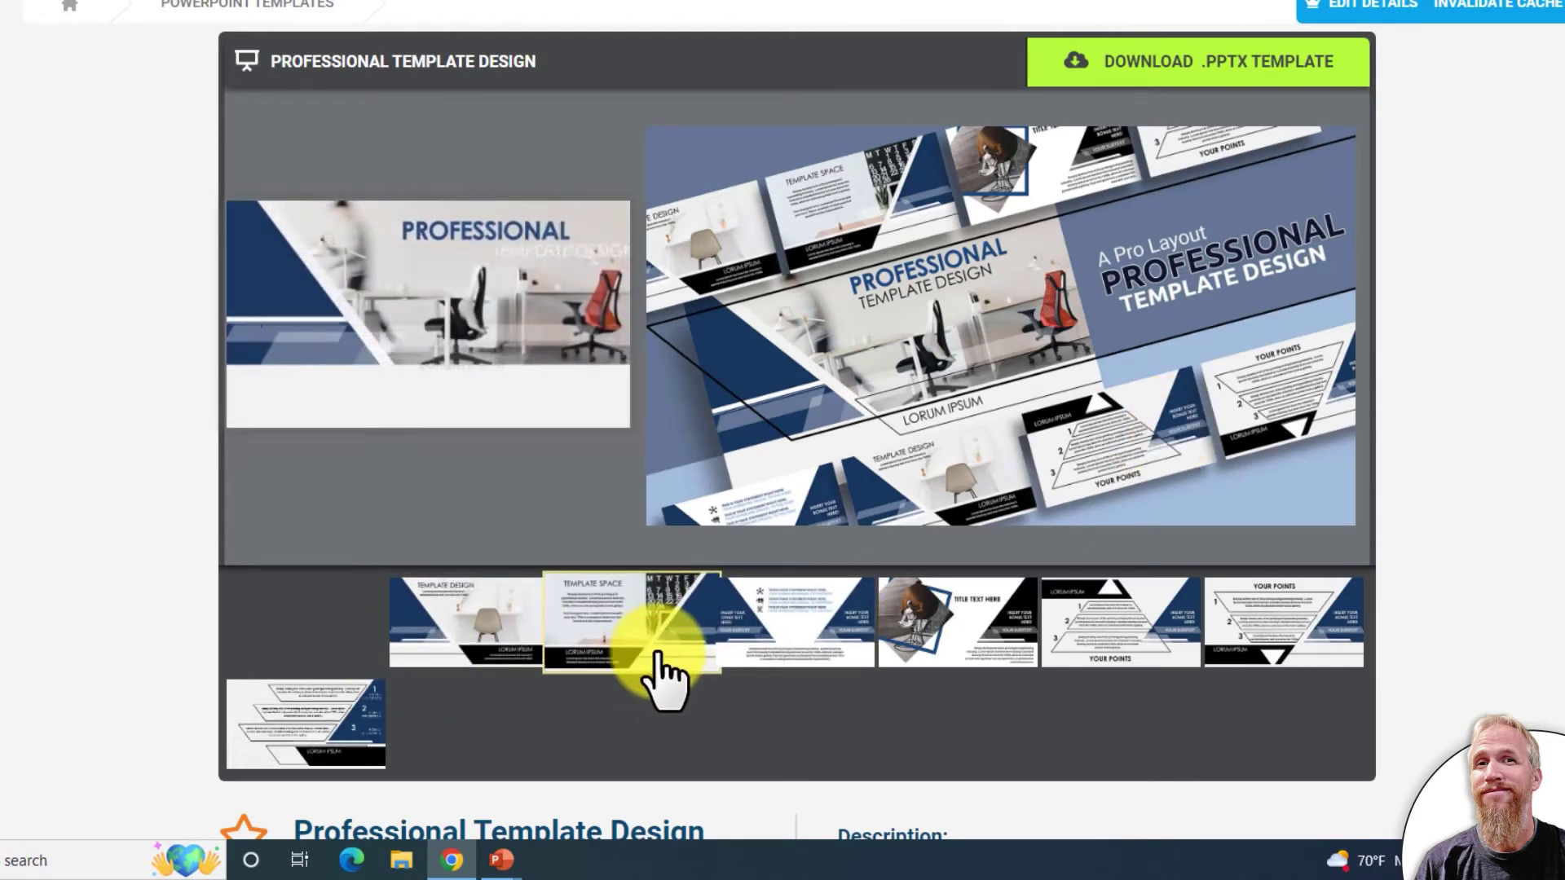
{"action": "scroll", "coordinate": [660, 652], "scroll_direction": "down", "scroll_amount": 1}
{"action": "scroll", "coordinate": [660, 652], "scroll_direction": "down", "scroll_amount": 2}
{"action": "scroll", "coordinate": [217, 674], "scroll_direction": "up", "scroll_amount": 1}
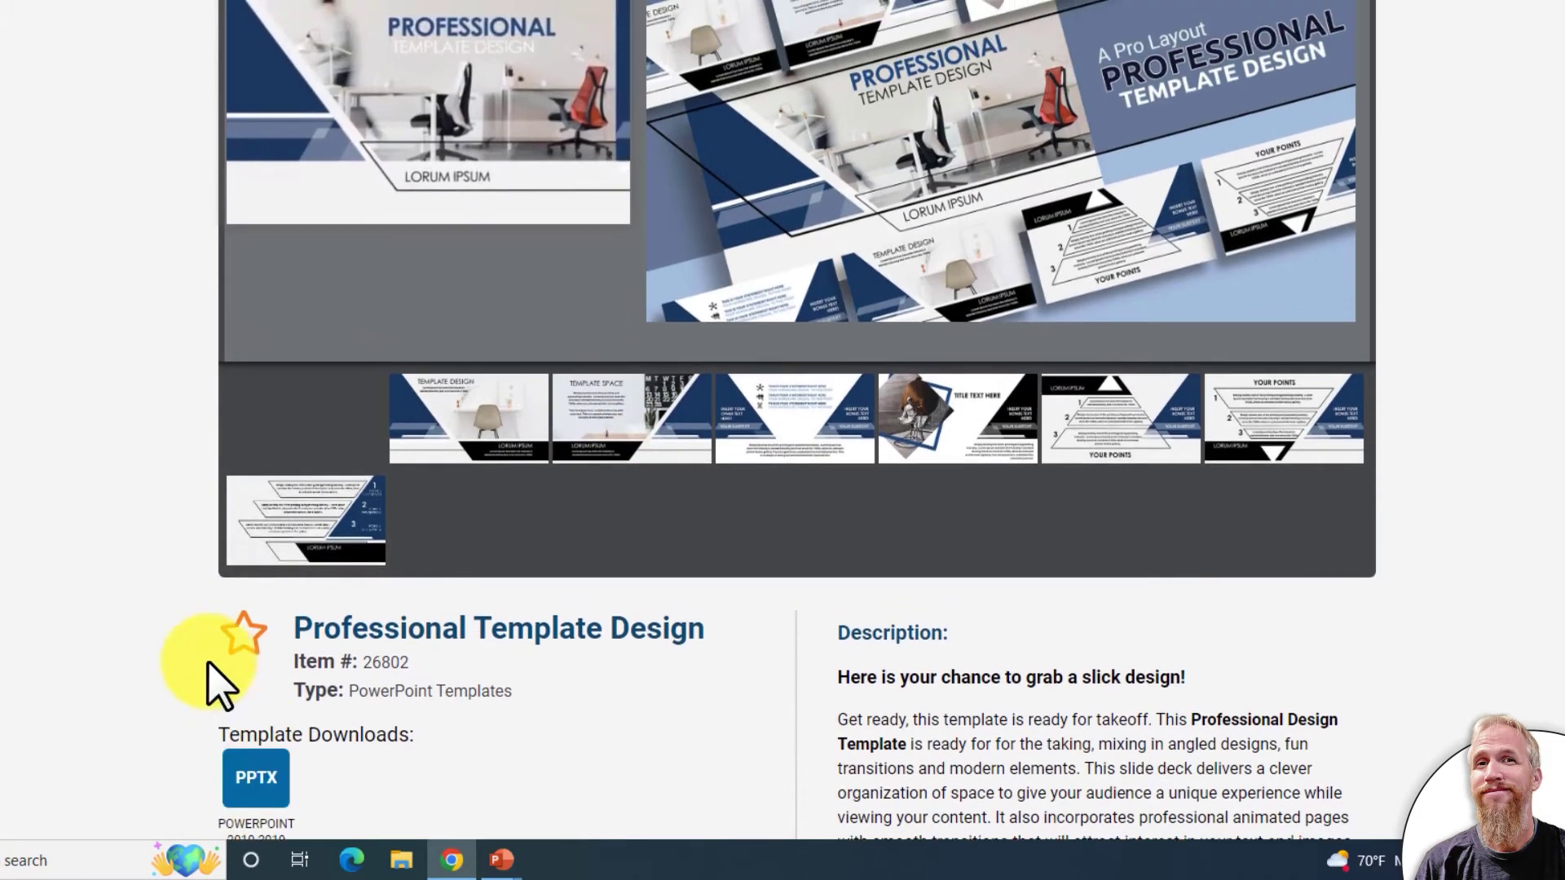
{"action": "scroll", "coordinate": [245, 709], "scroll_direction": "down", "scroll_amount": 1}
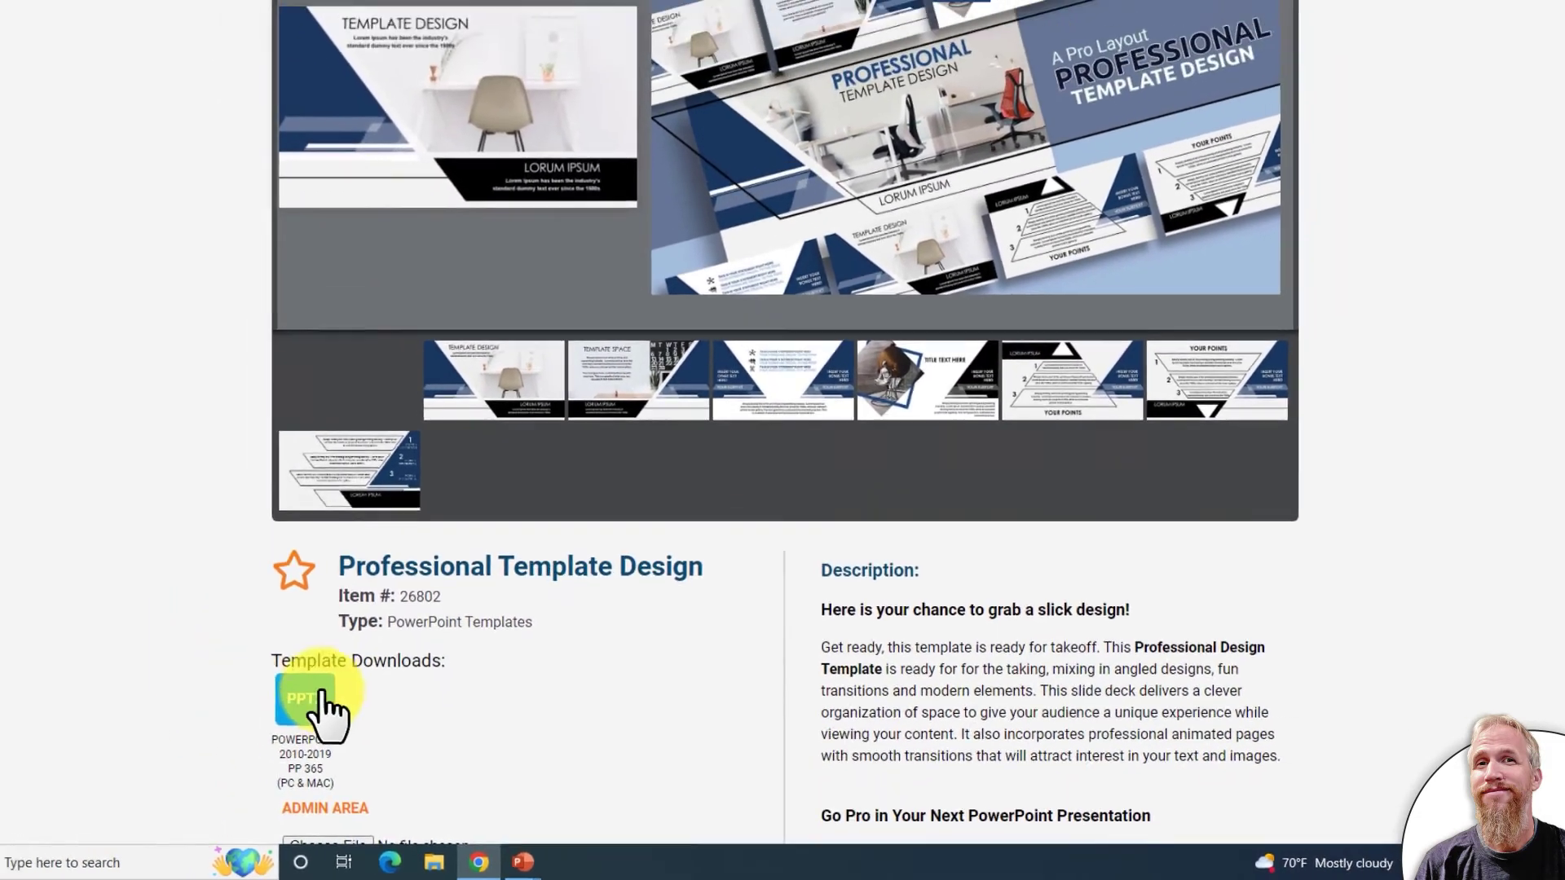
{"action": "left_click", "coordinate": [250, 689]}
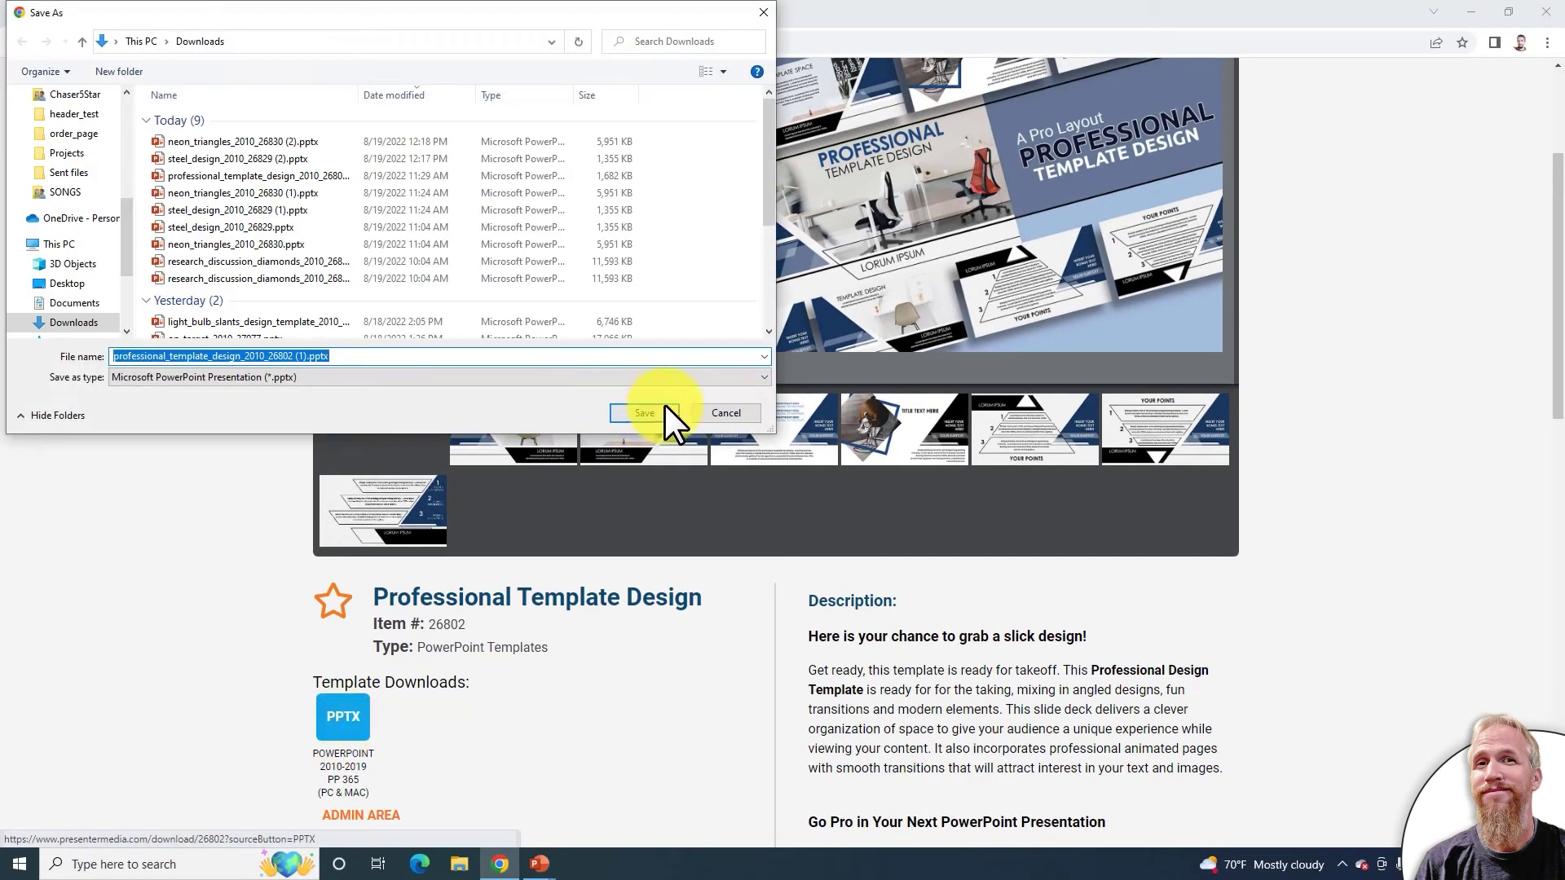
{"action": "left_click", "coordinate": [658, 409]}
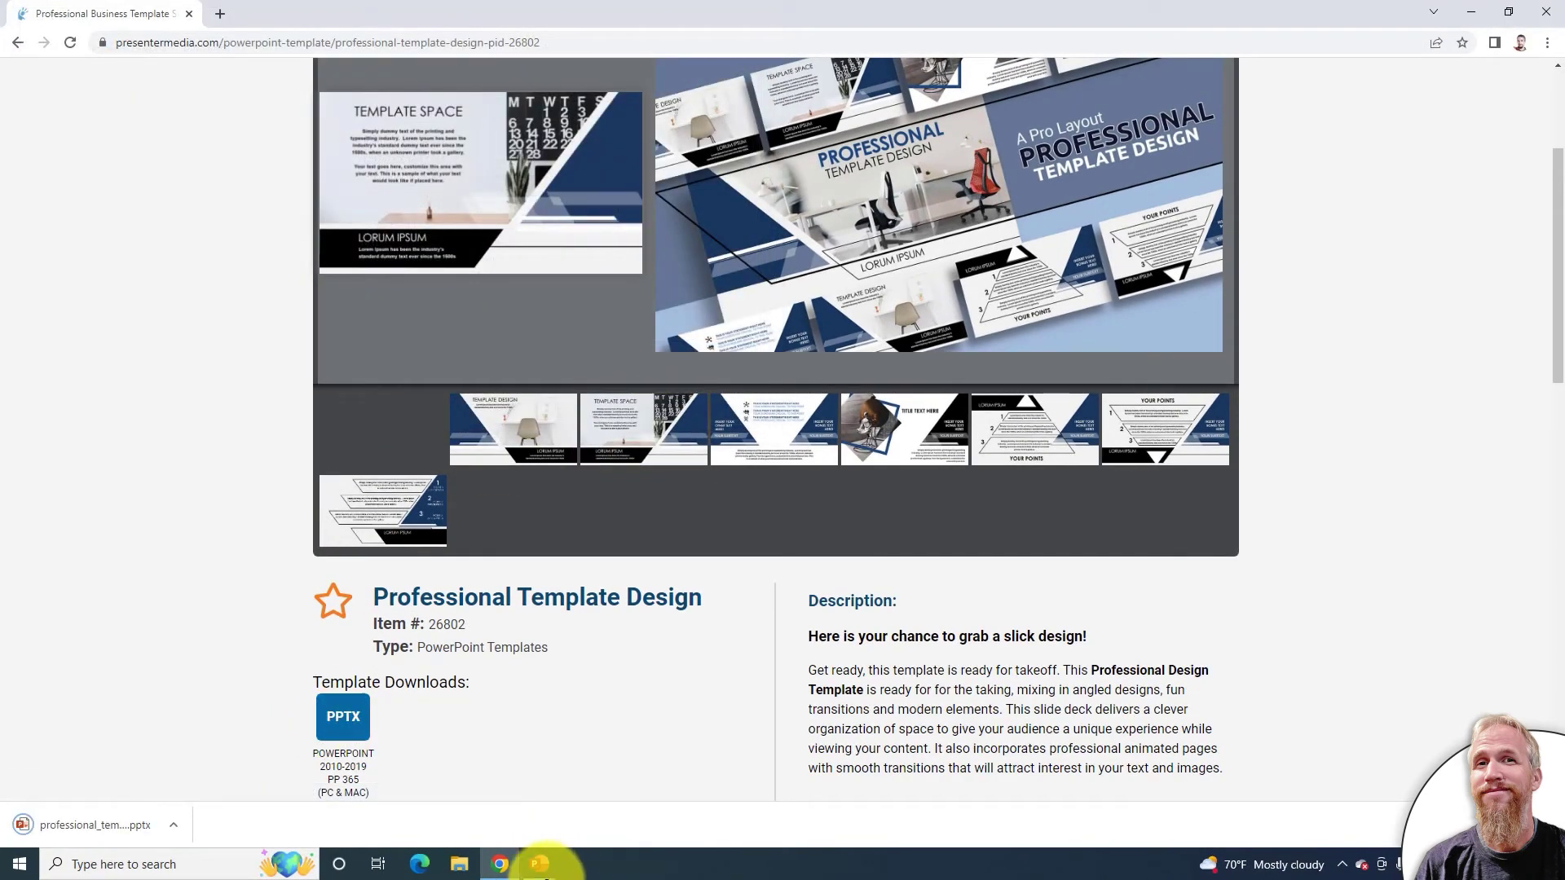
Step: Open professional_template_design_2010_26802 (1).pptx in PowerPoint and enable editing
{"action": "mouse_move", "coordinate": [536, 868]}
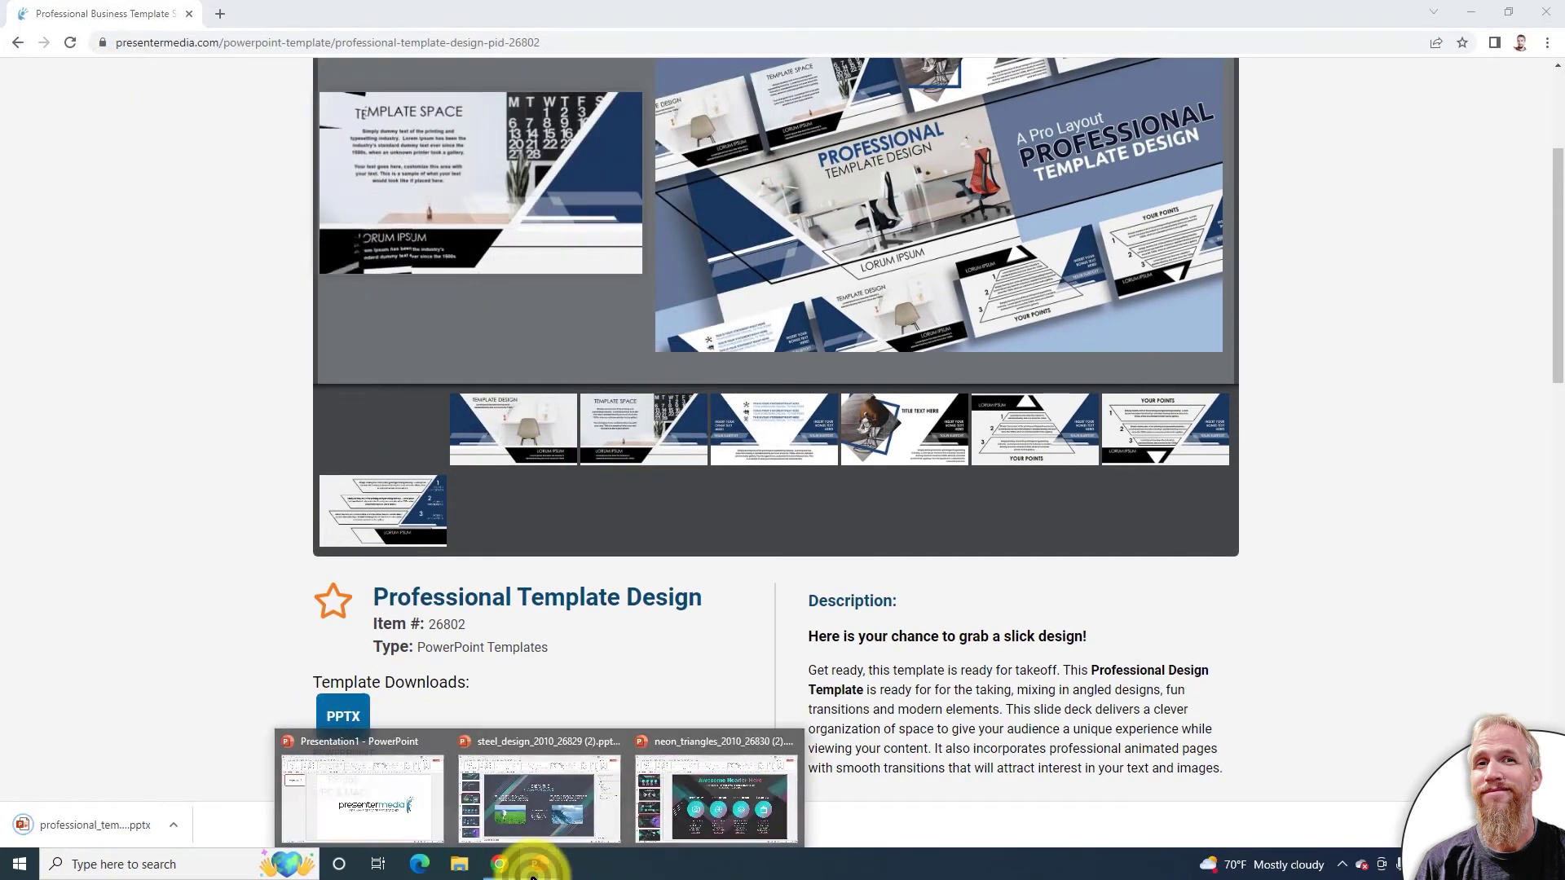
{"action": "left_click", "coordinate": [535, 803]}
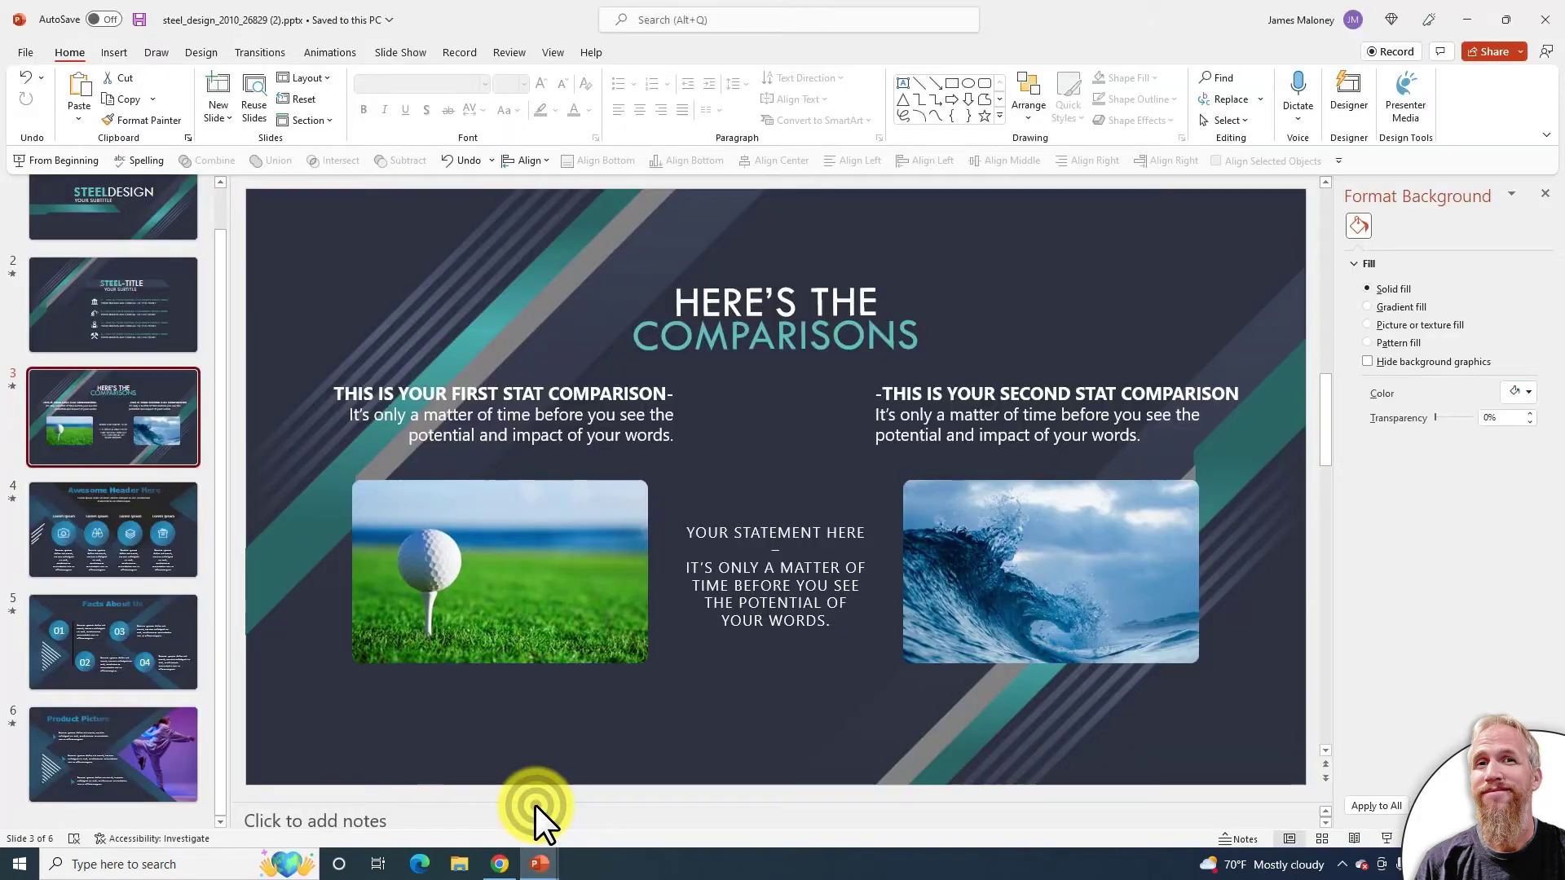
{"action": "left_click", "coordinate": [24, 51]}
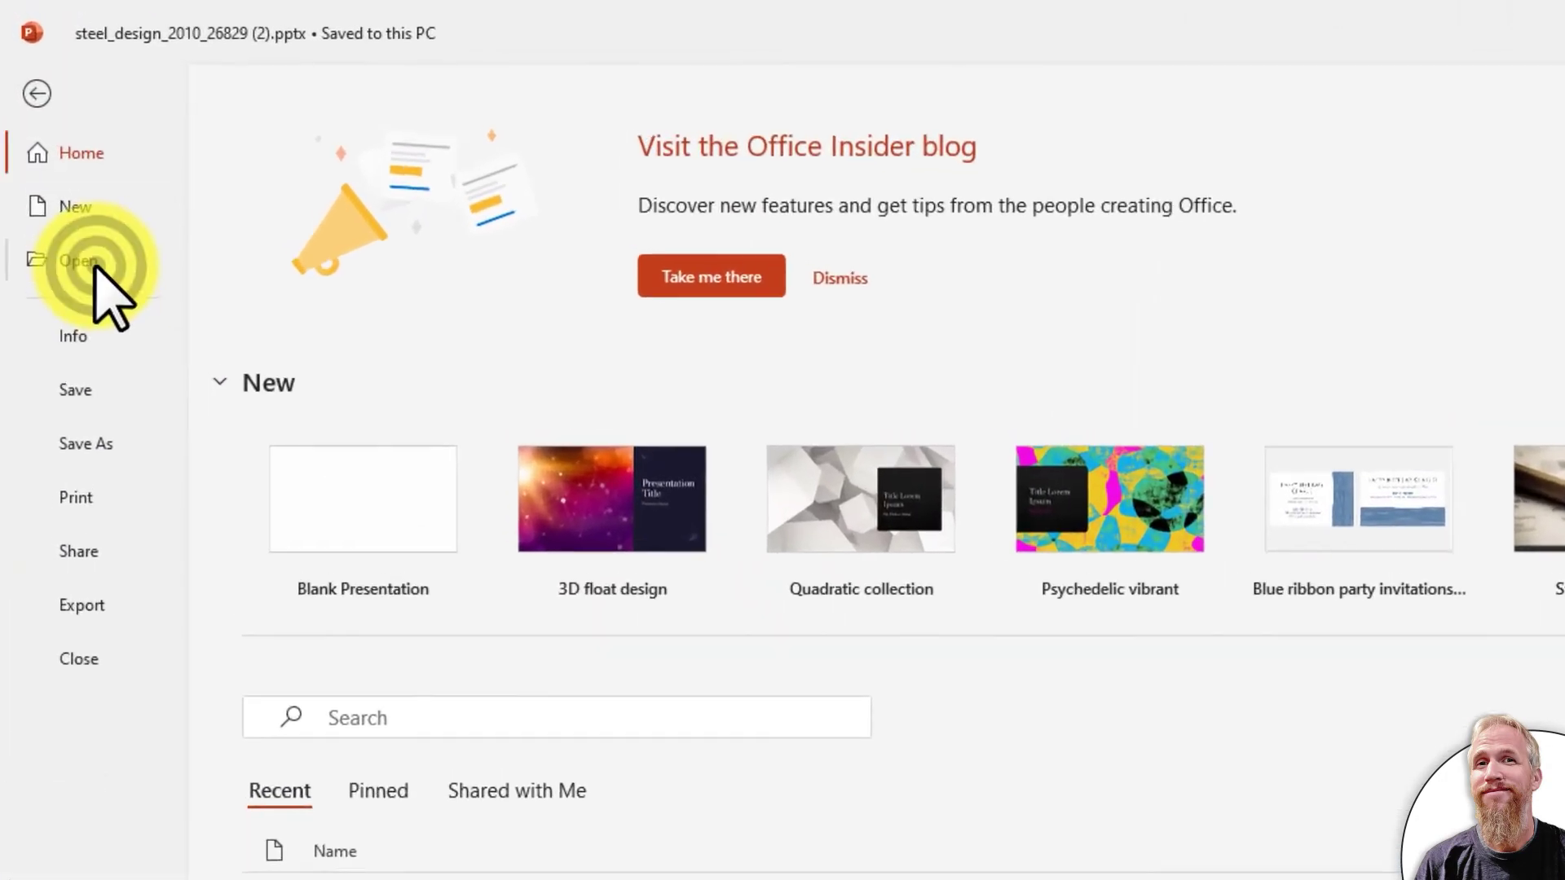
{"action": "left_click", "coordinate": [61, 179]}
{"action": "left_click", "coordinate": [356, 643]}
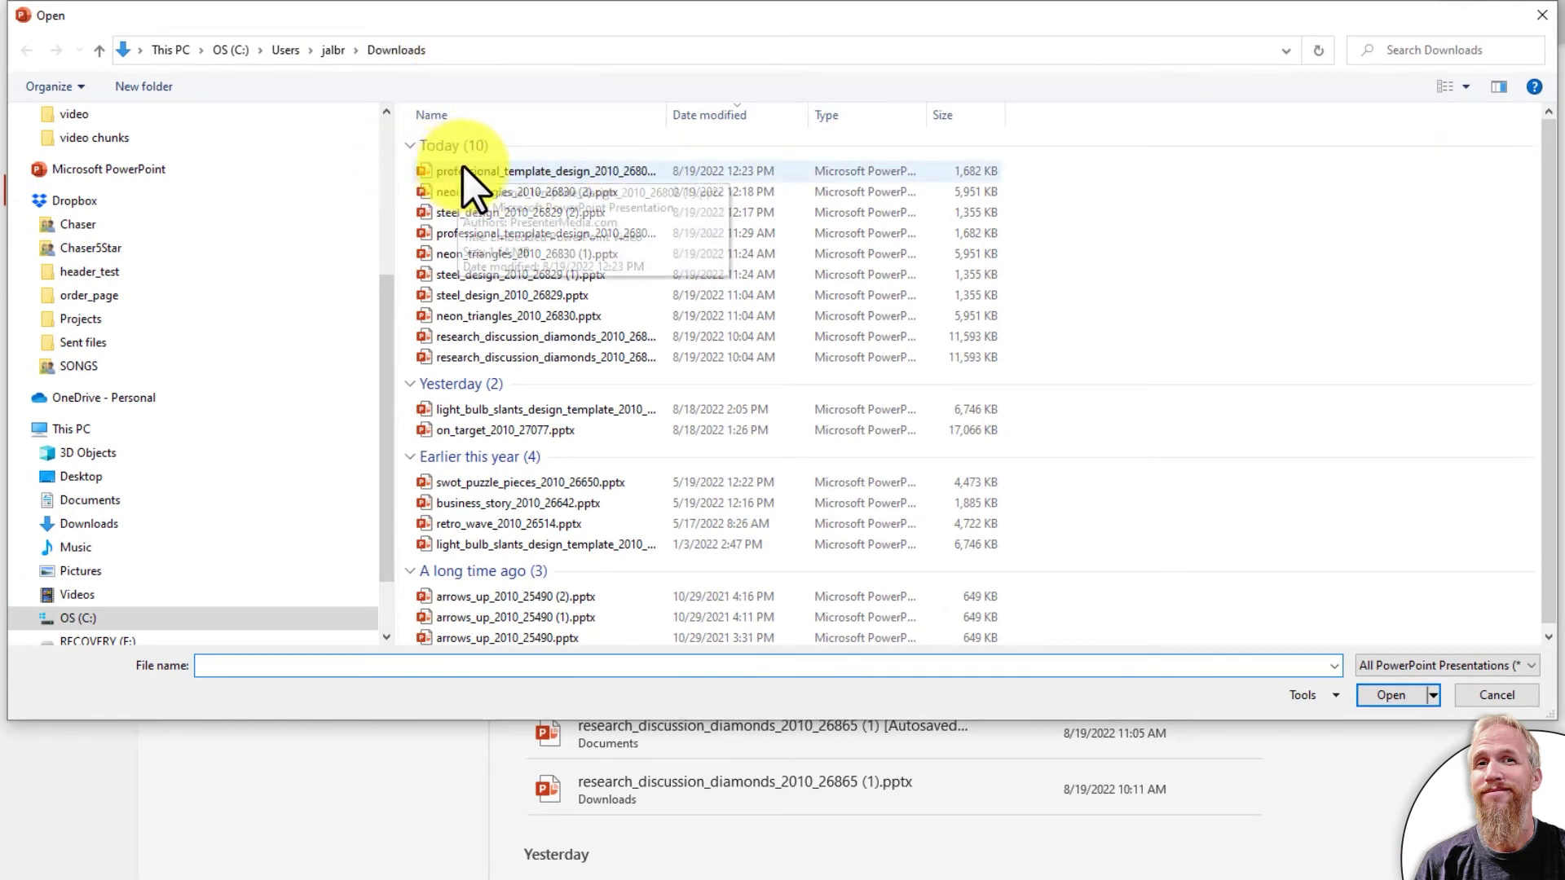
{"action": "left_click", "coordinate": [552, 172]}
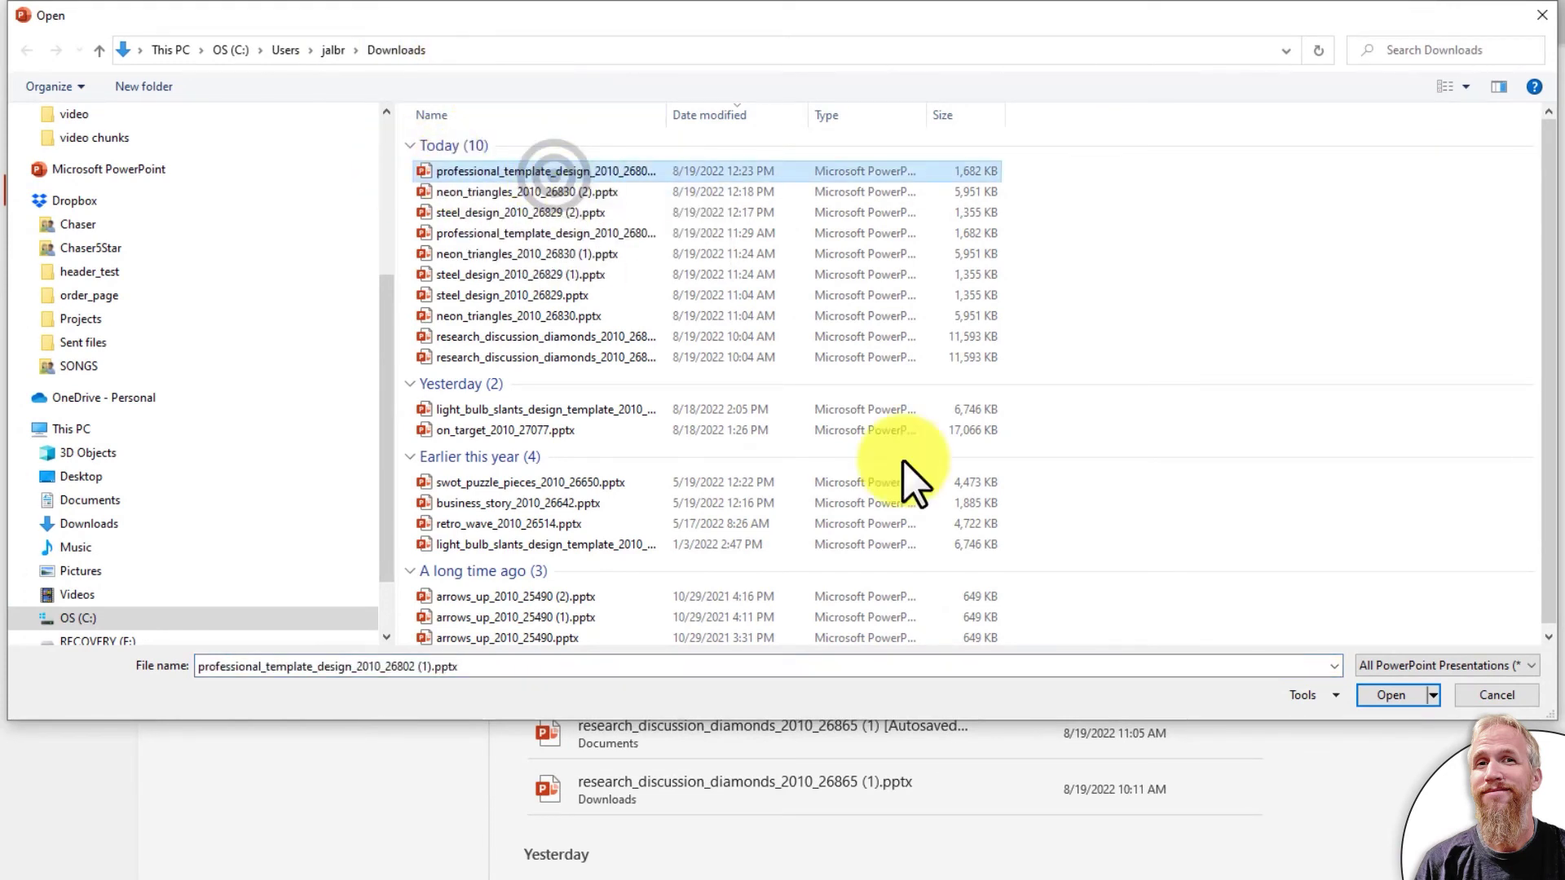
{"action": "left_click", "coordinate": [1400, 692]}
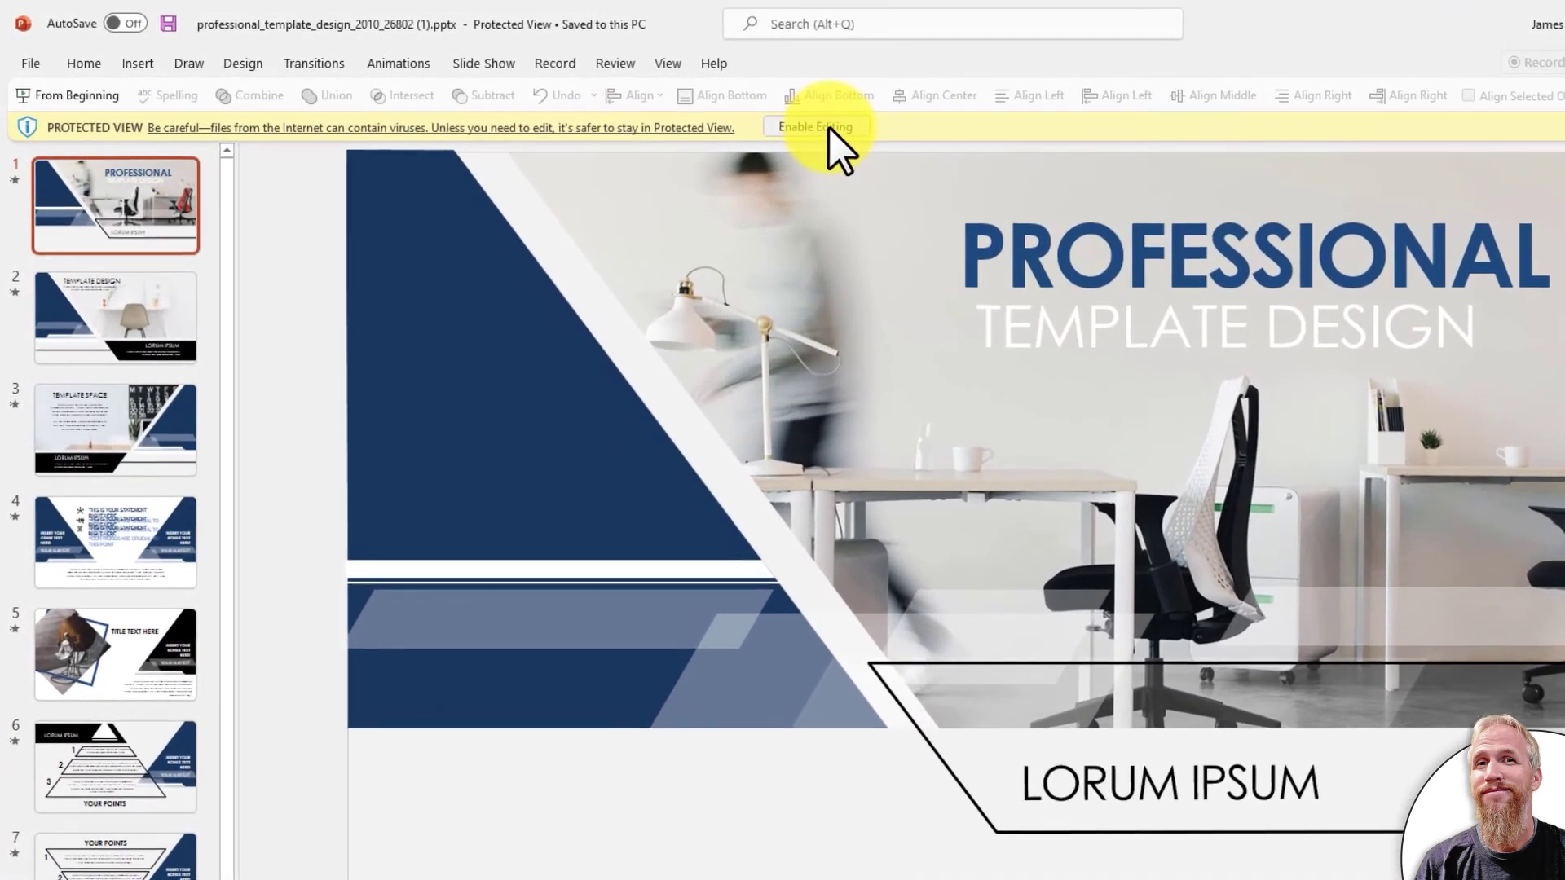
{"action": "left_click", "coordinate": [685, 105]}
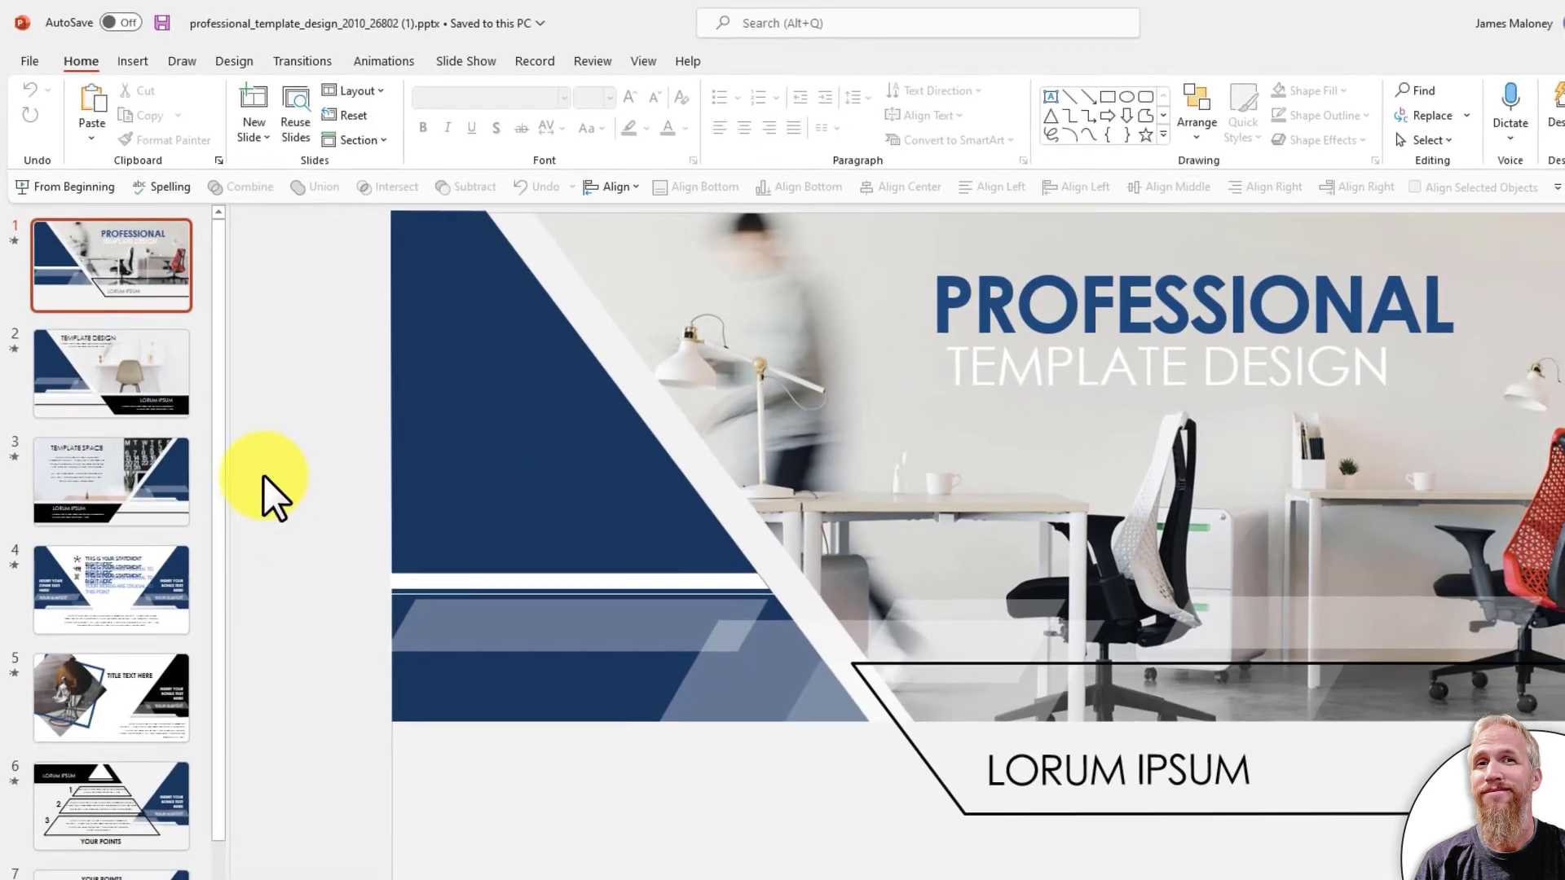
Step: Look through the template's PROFESSIONAL, TEMPLATE DESIGN and TEMPLATE SPACE slides
{"action": "left_click", "coordinate": [138, 389]}
{"action": "left_click", "coordinate": [127, 495]}
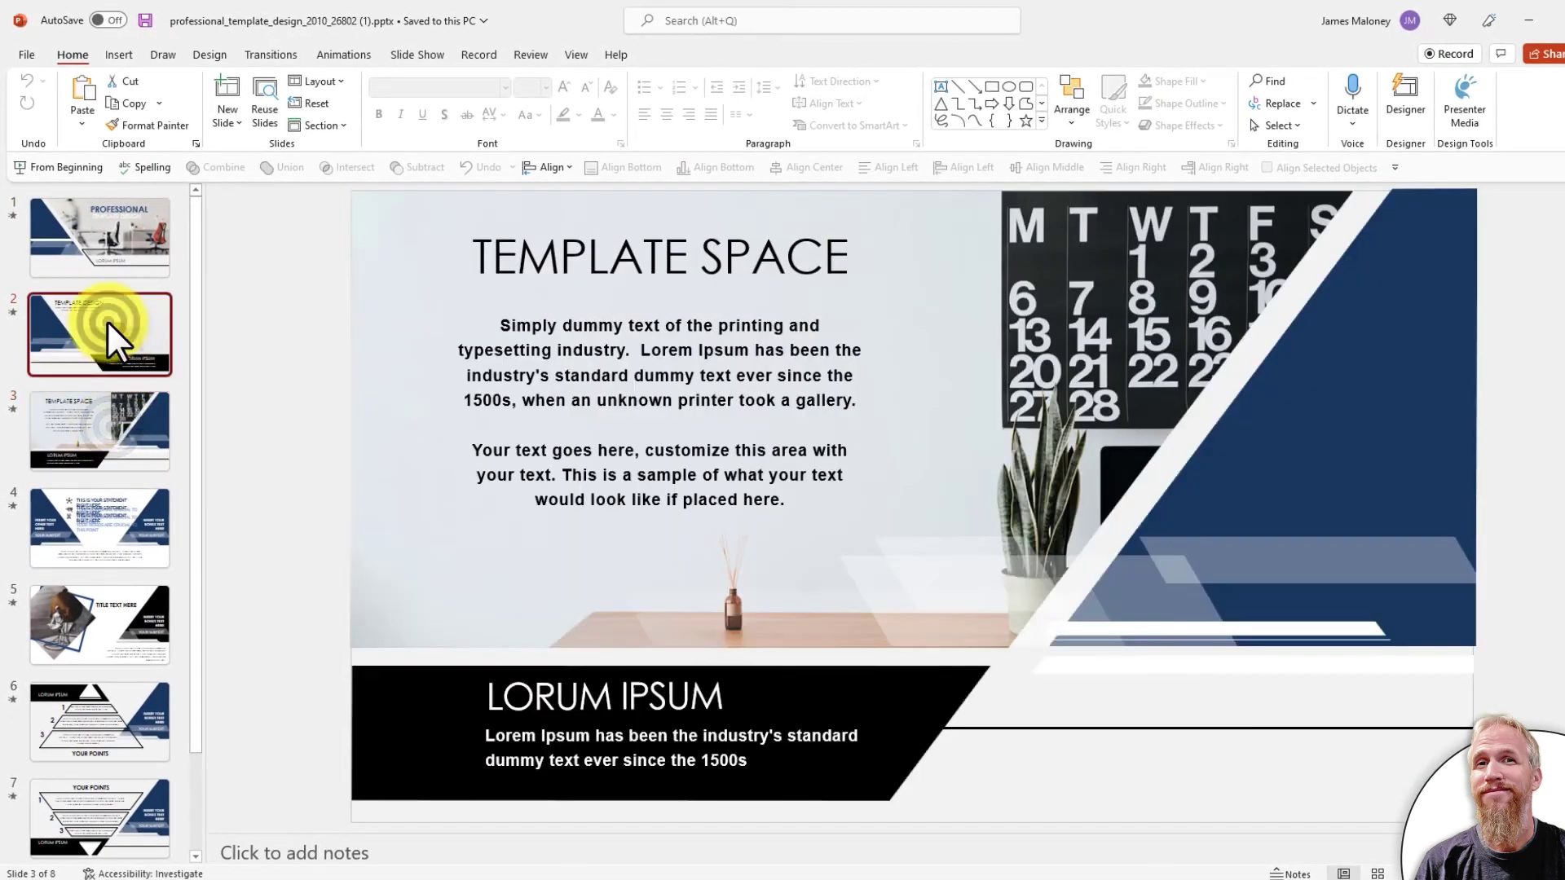
{"action": "left_click", "coordinate": [106, 322]}
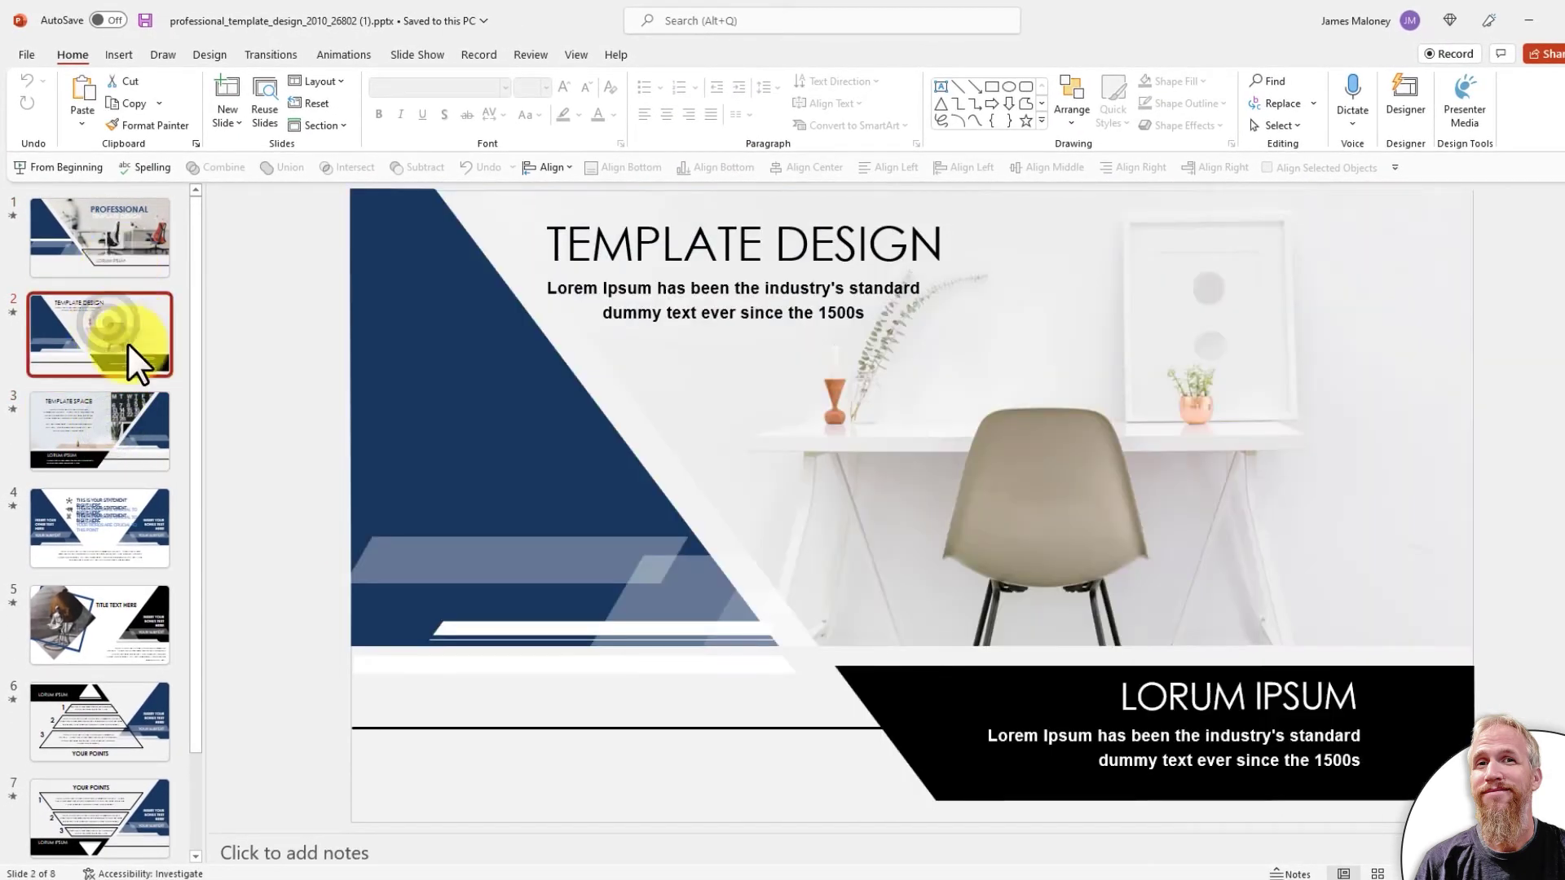
{"action": "left_click", "coordinate": [96, 237]}
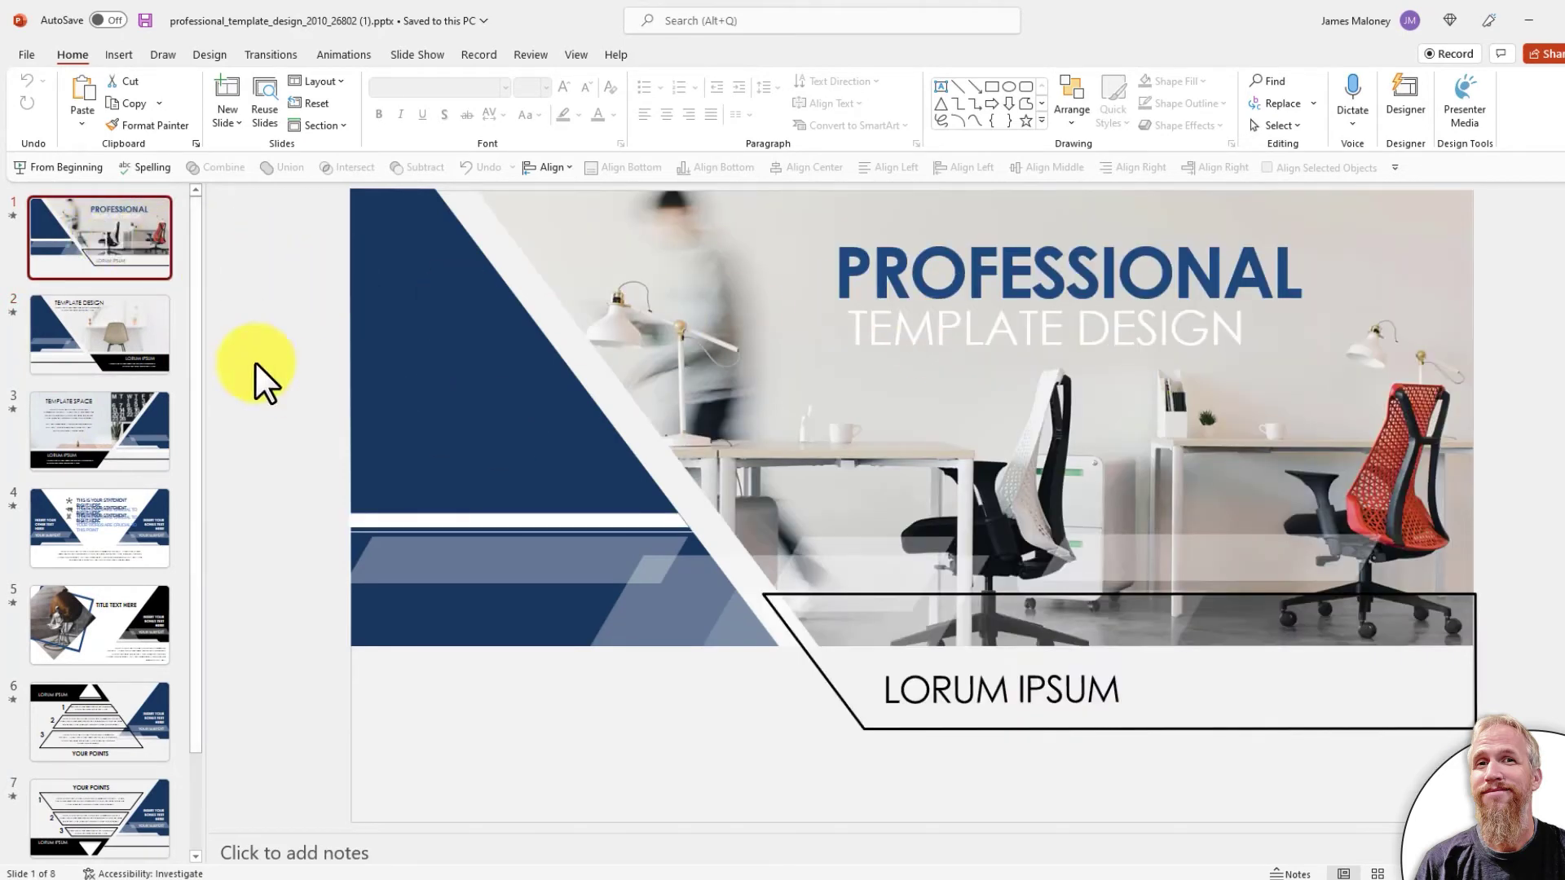
{"action": "left_click", "coordinate": [104, 331]}
{"action": "left_click", "coordinate": [111, 416]}
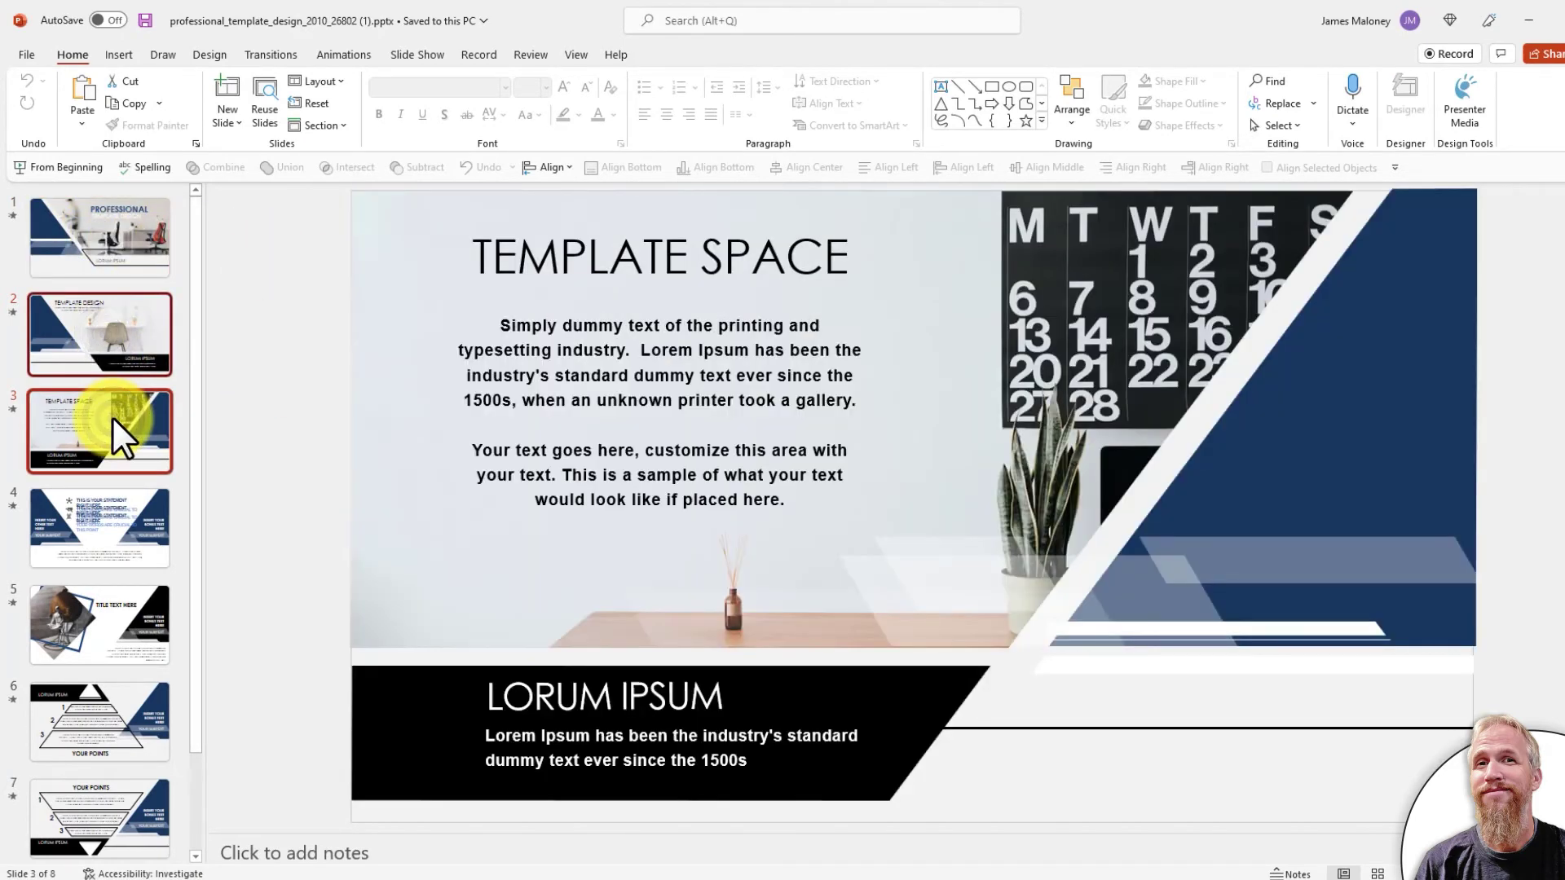
Step: Copy the TEMPLATE DESIGN and TEMPLATE SPACE slides, then bring the Steel Design deck forward
{"action": "left_click", "coordinate": [99, 302]}
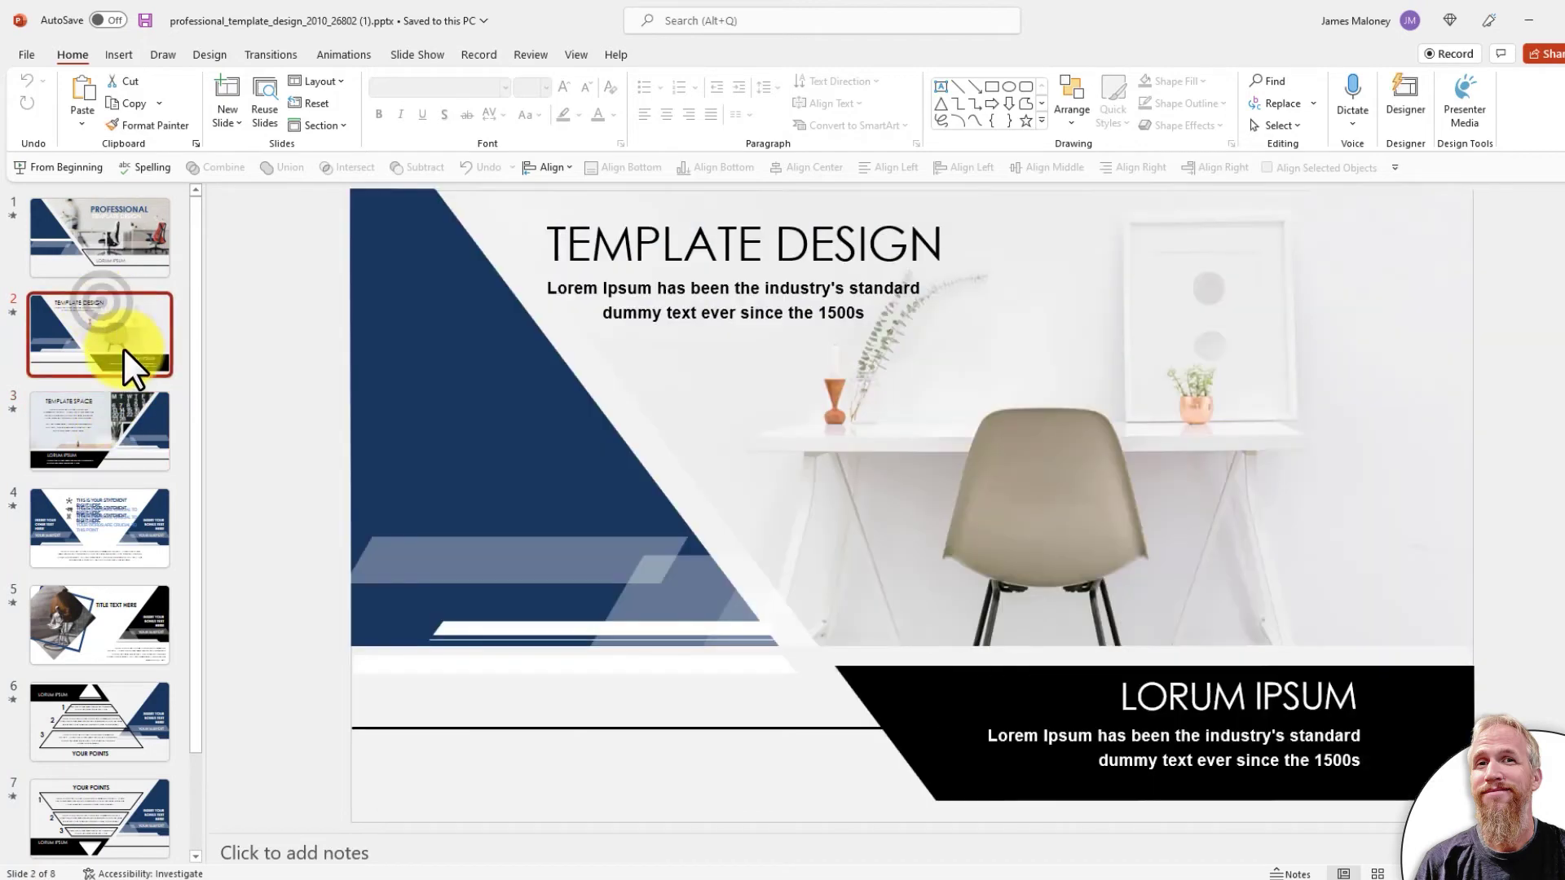
{"action": "left_click", "coordinate": [107, 415], "text": "shift"}
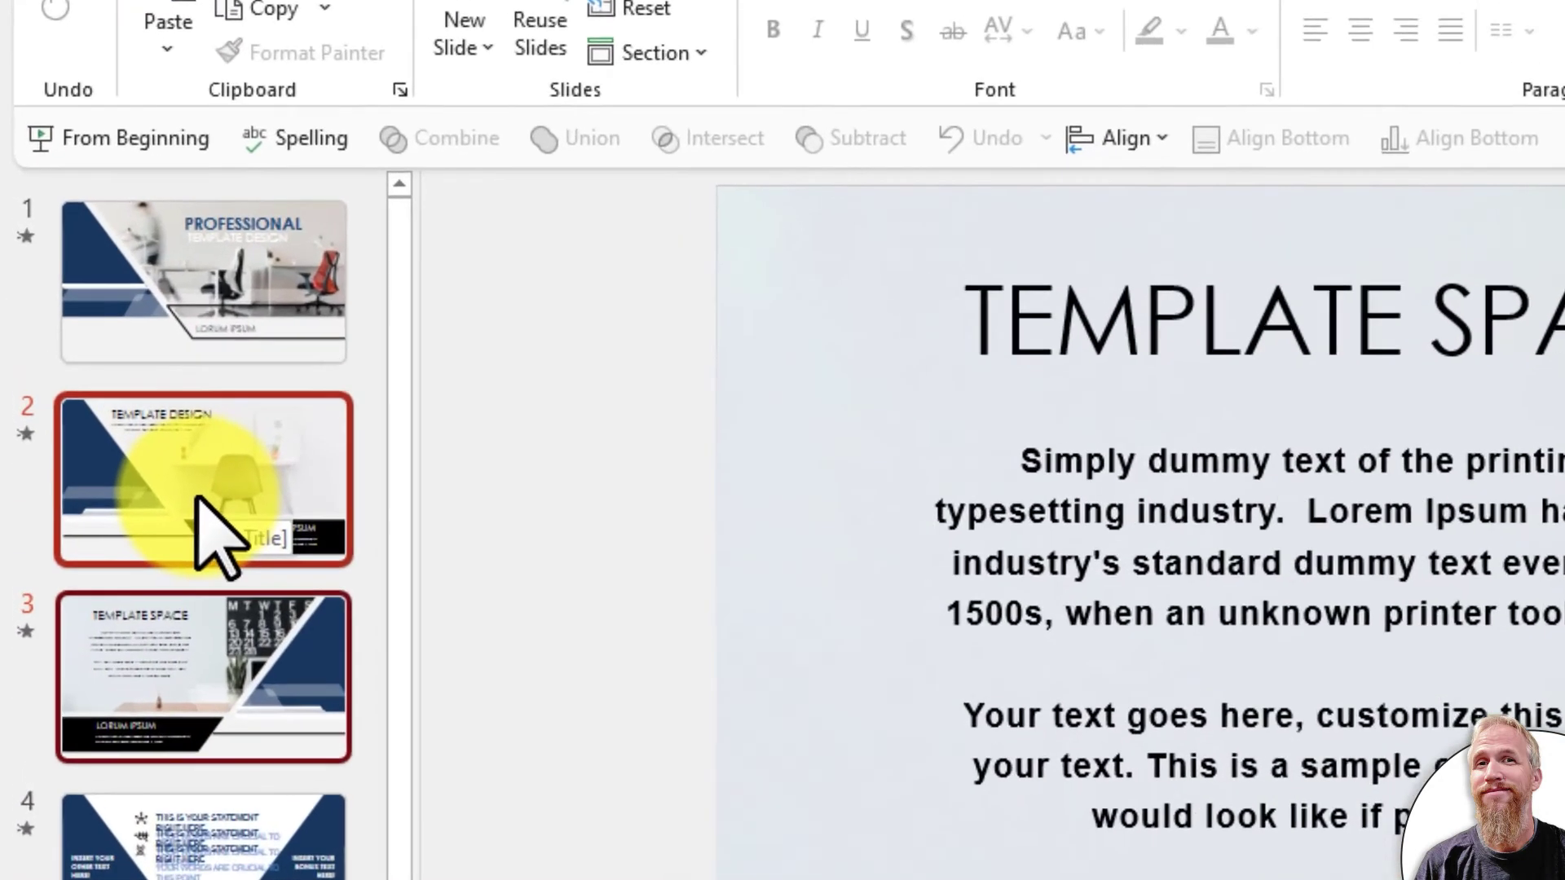
{"action": "right_click", "coordinate": [163, 435]}
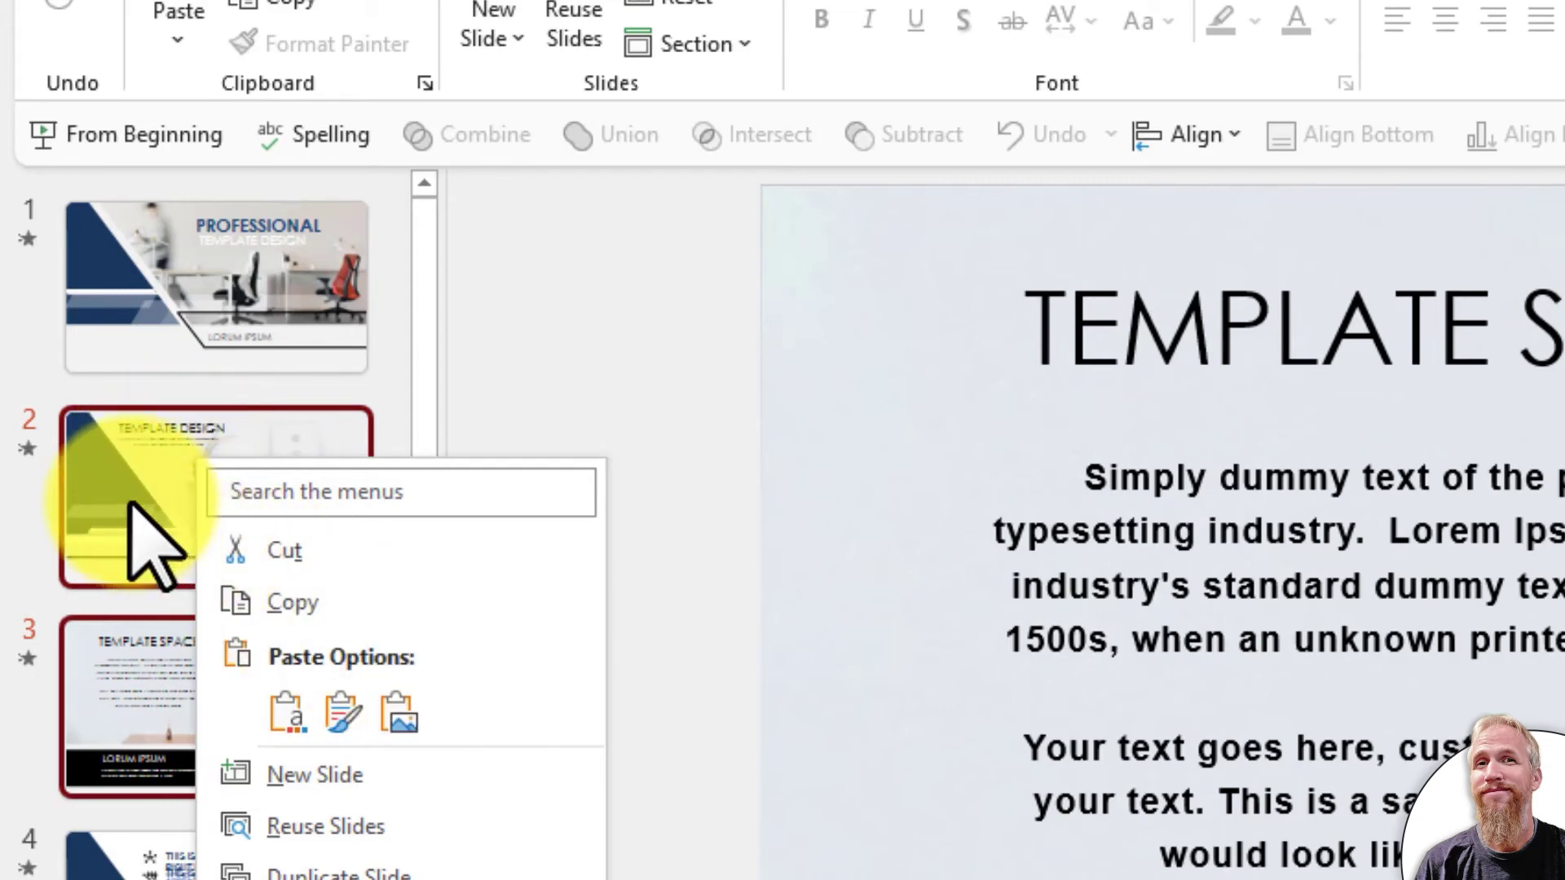
{"action": "left_click", "coordinate": [304, 613]}
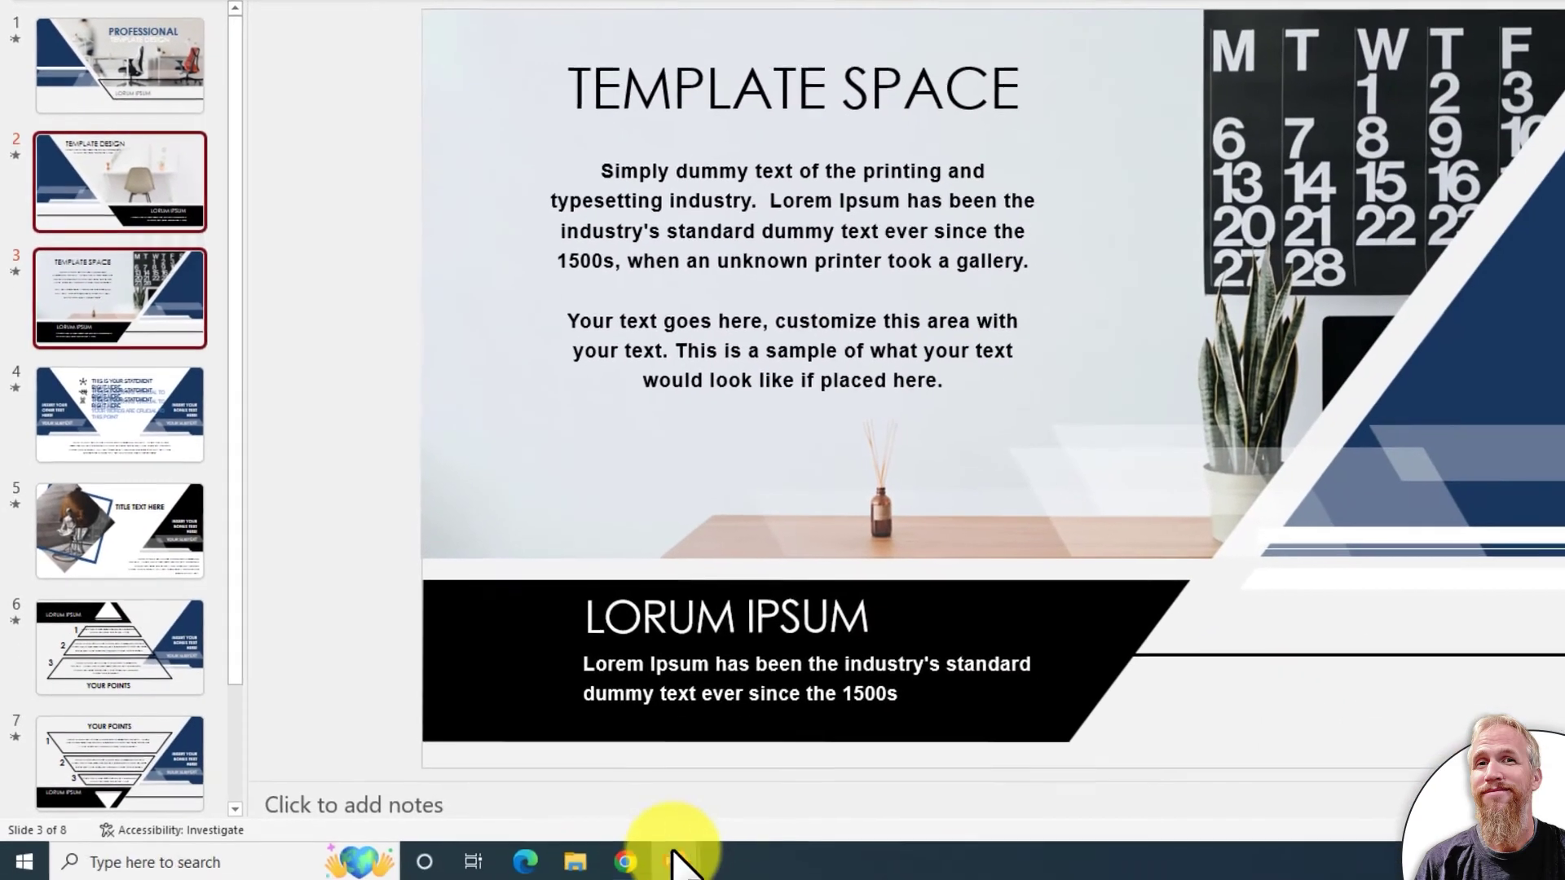
{"action": "left_click", "coordinate": [677, 860]}
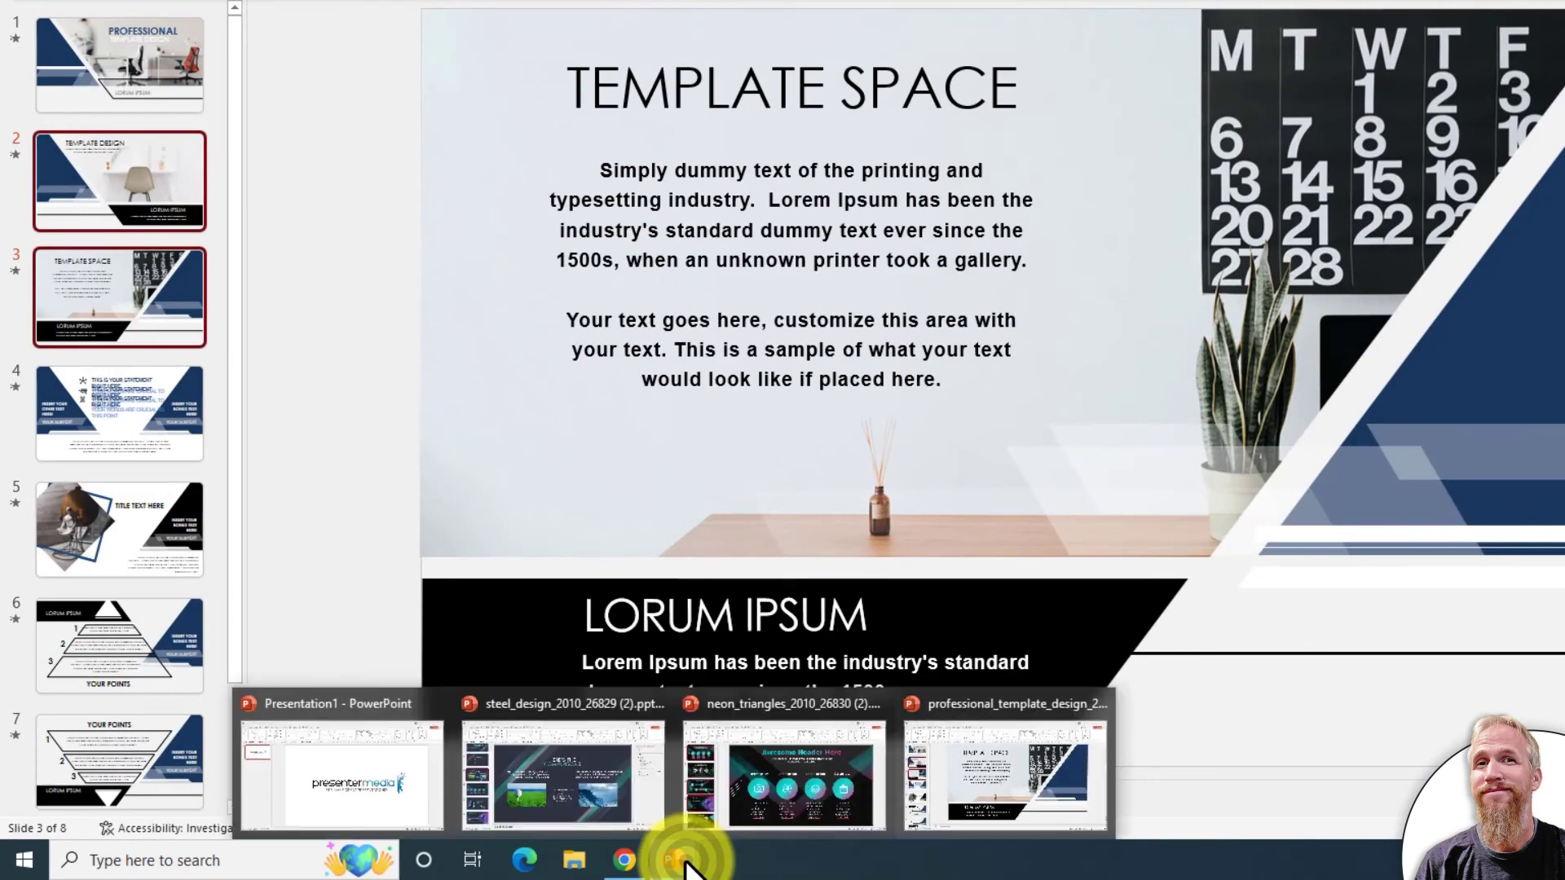
{"action": "left_click", "coordinate": [579, 770]}
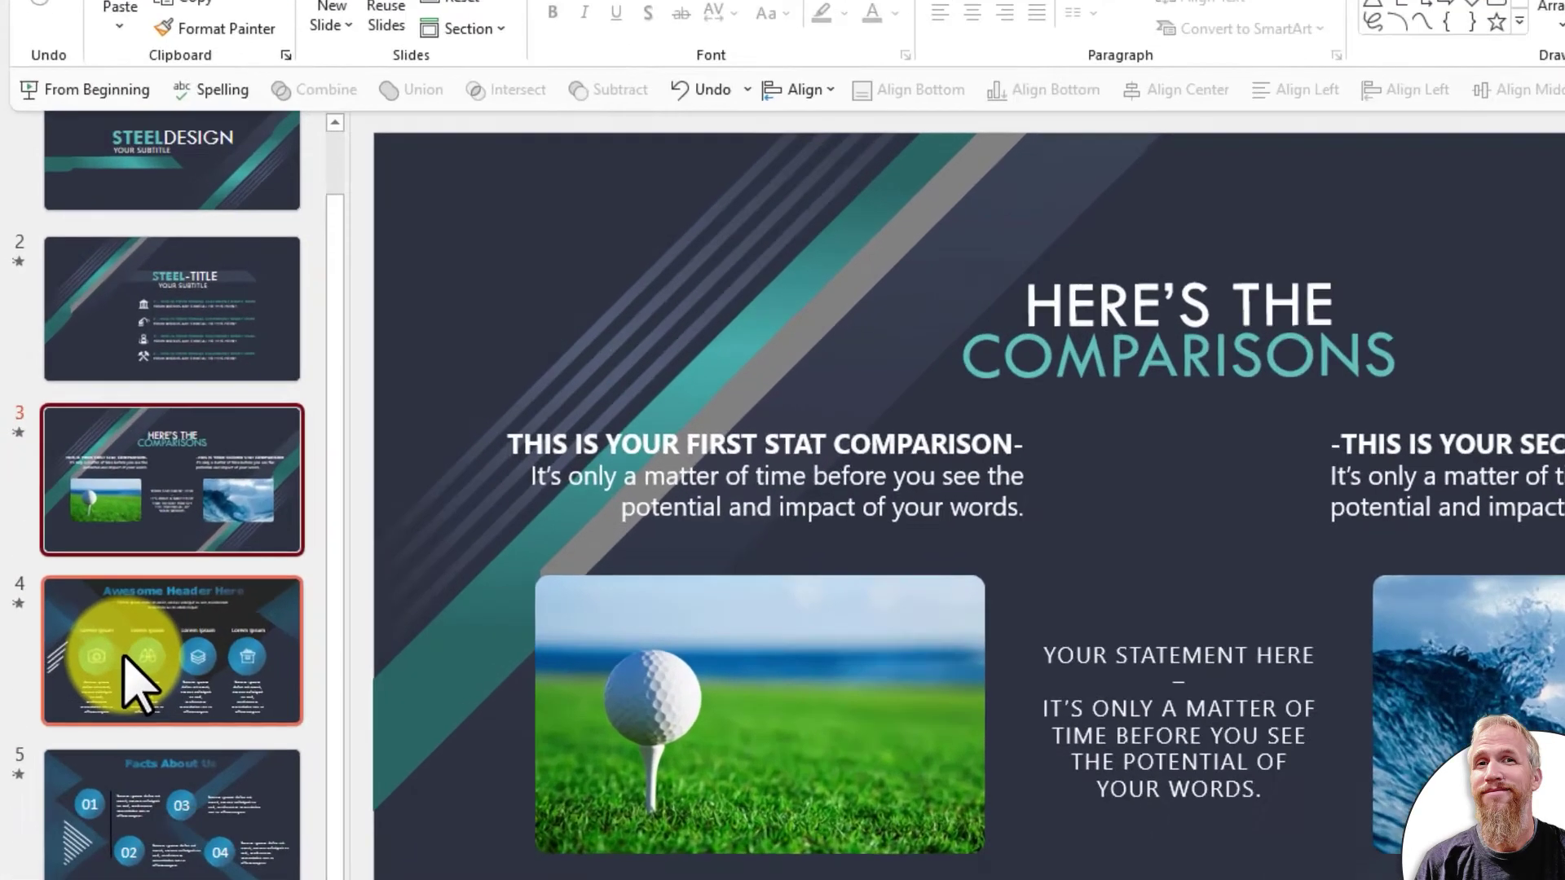
Step: Paste both slides after slide 4 using the destination theme and review the pasted slides
{"action": "right_click", "coordinate": [124, 657]}
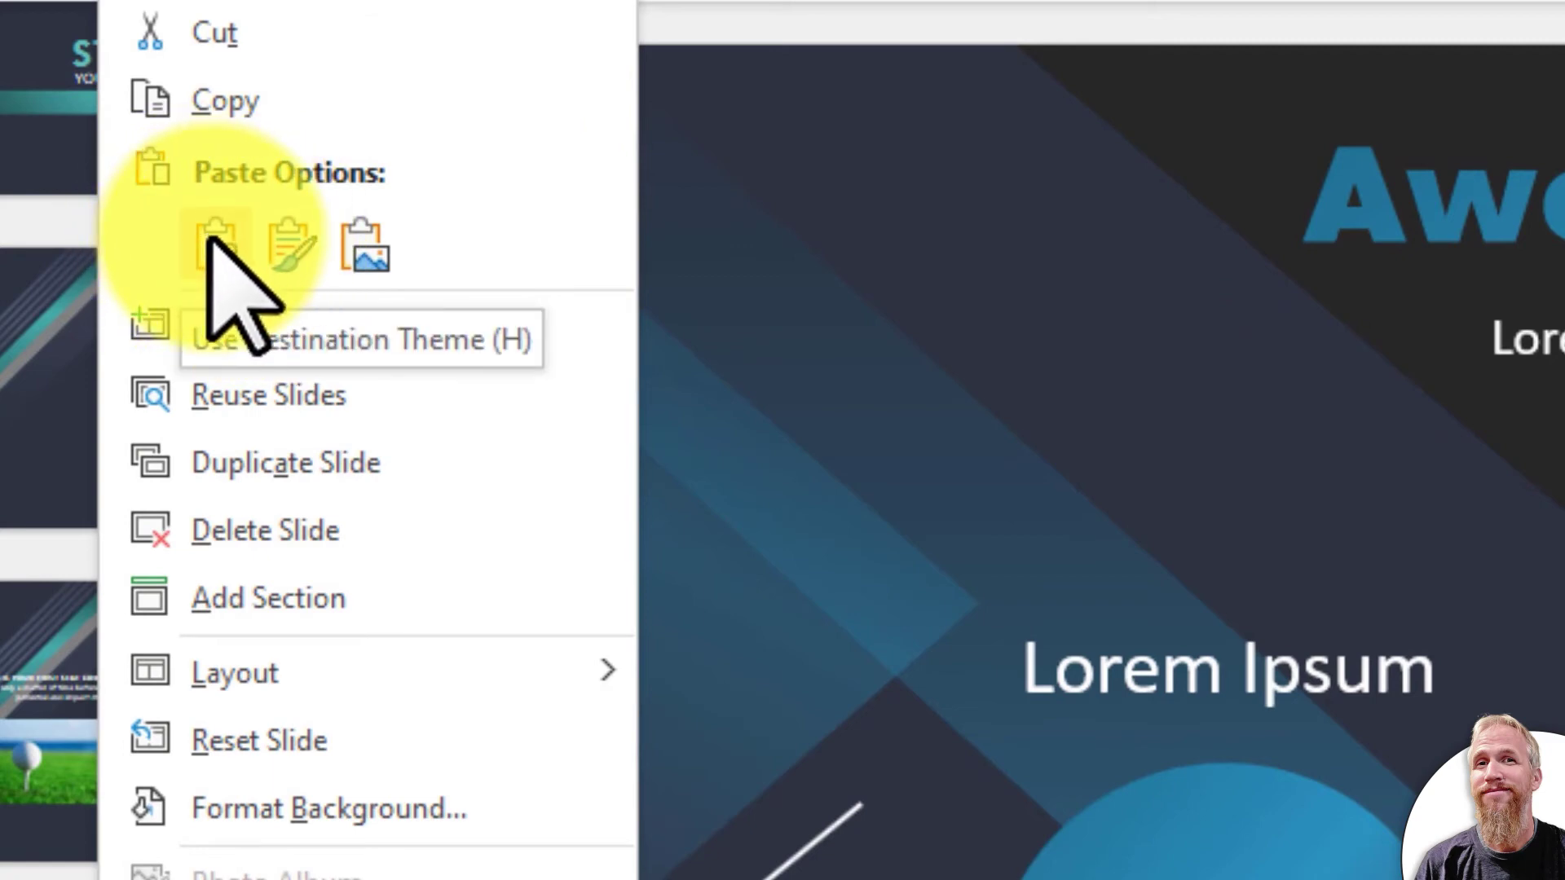
{"action": "left_click", "coordinate": [222, 248]}
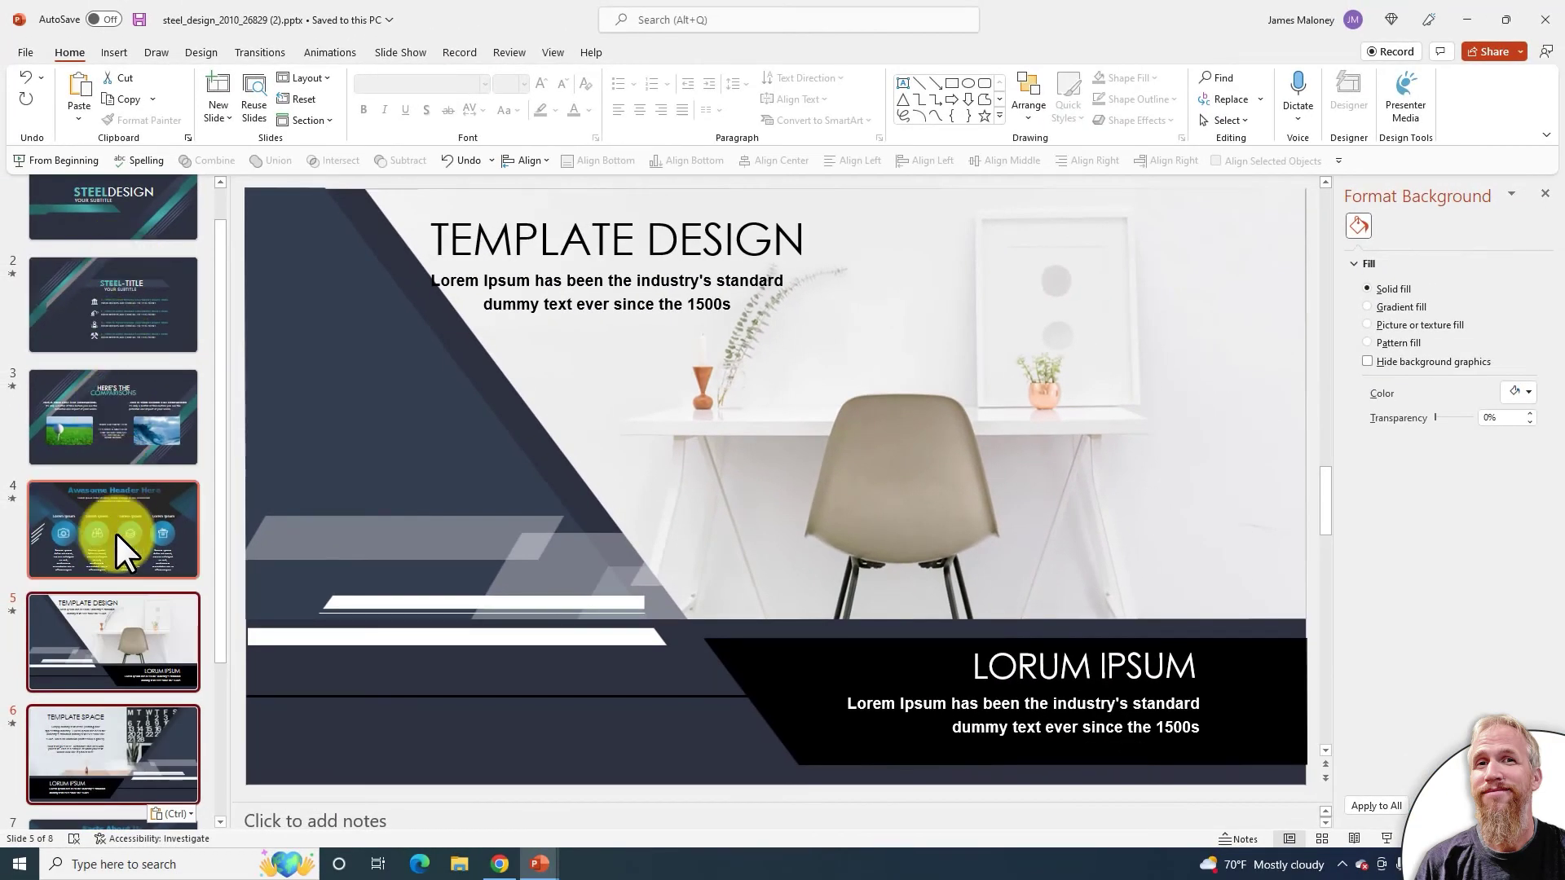
{"action": "left_click", "coordinate": [147, 619]}
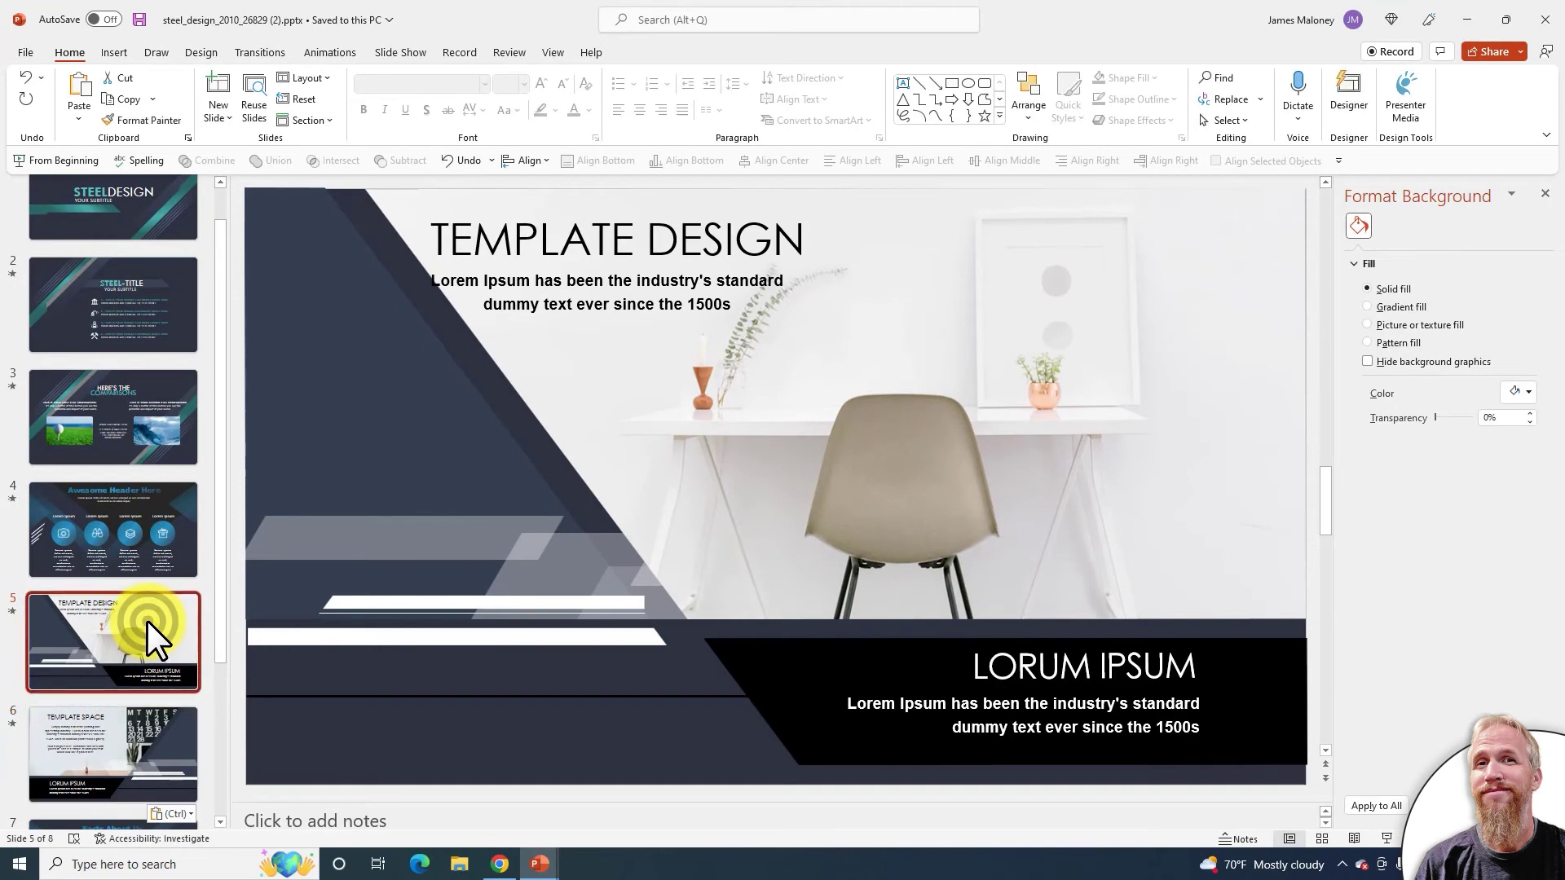
{"action": "left_click", "coordinate": [135, 736]}
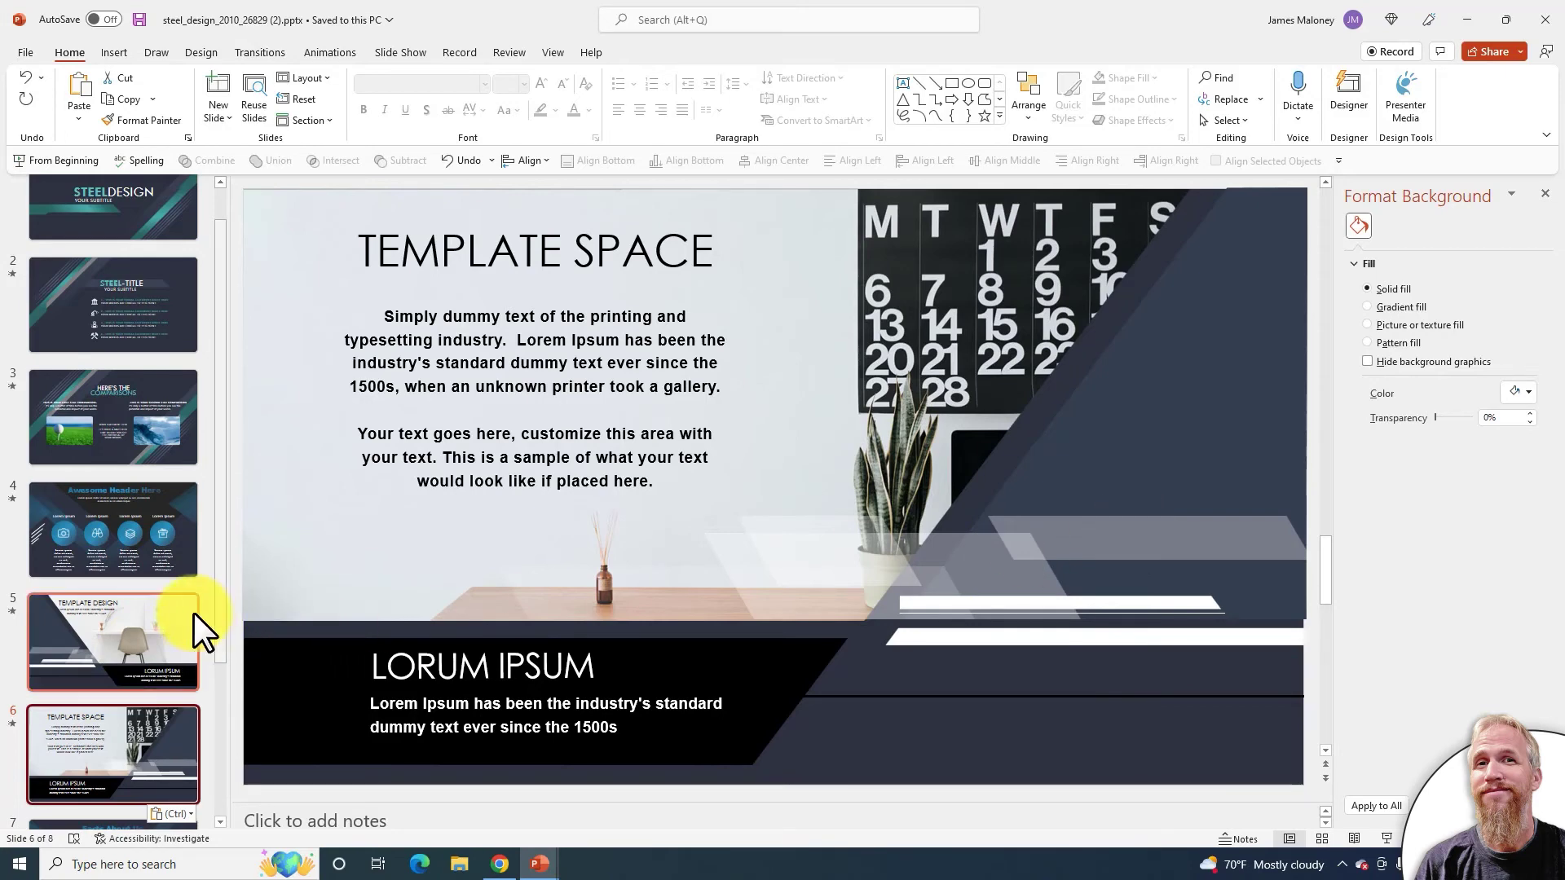
{"action": "scroll", "coordinate": [136, 760], "scroll_direction": "down", "scroll_amount": 3}
{"action": "left_click", "coordinate": [118, 665]}
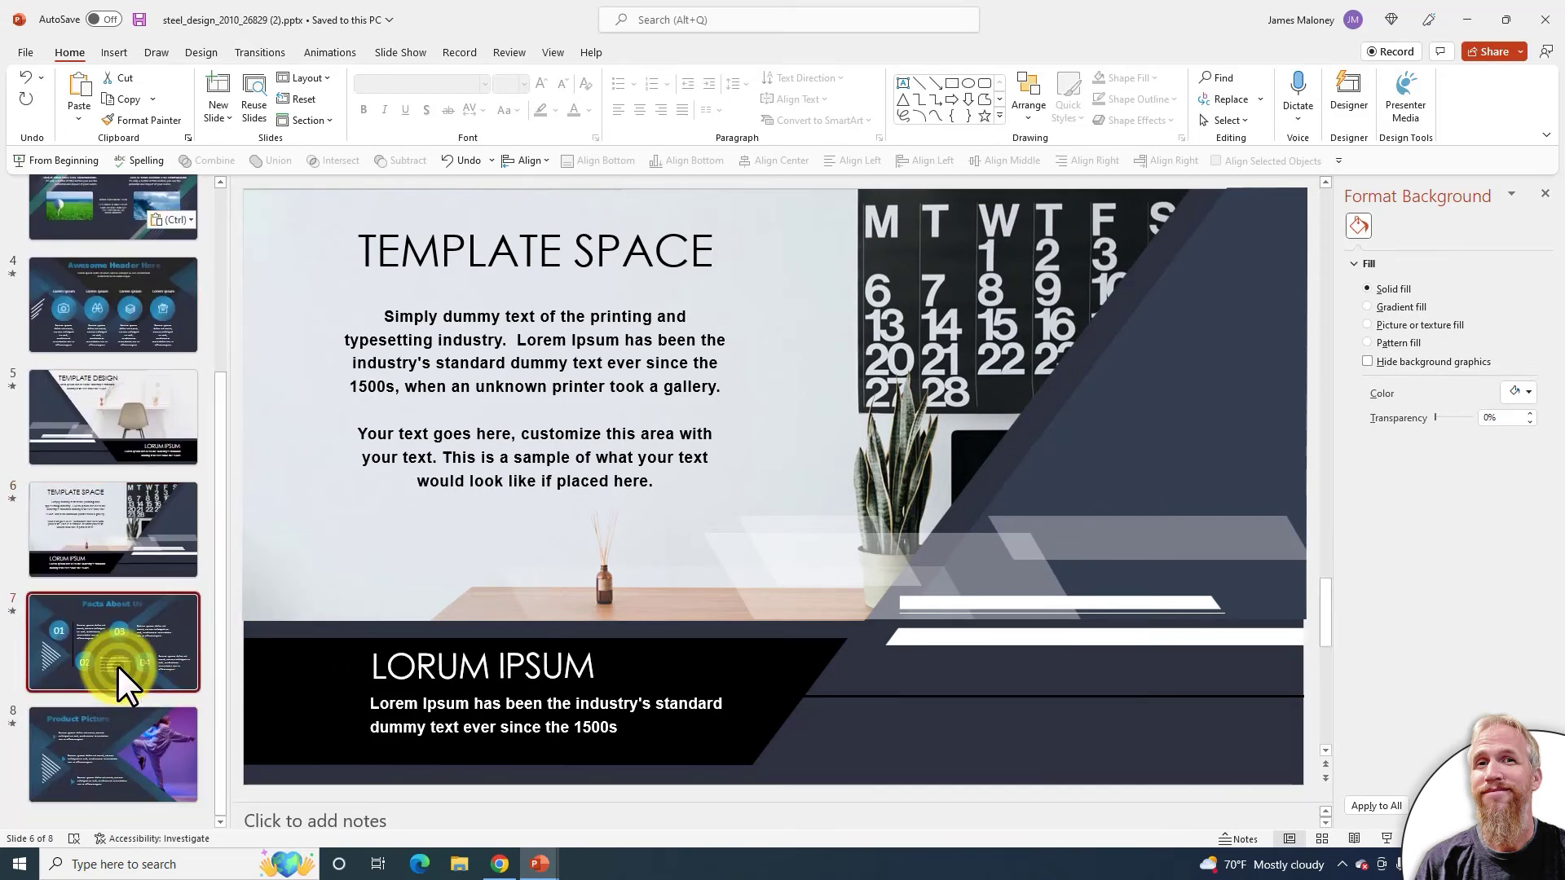
{"action": "left_click", "coordinate": [87, 505]}
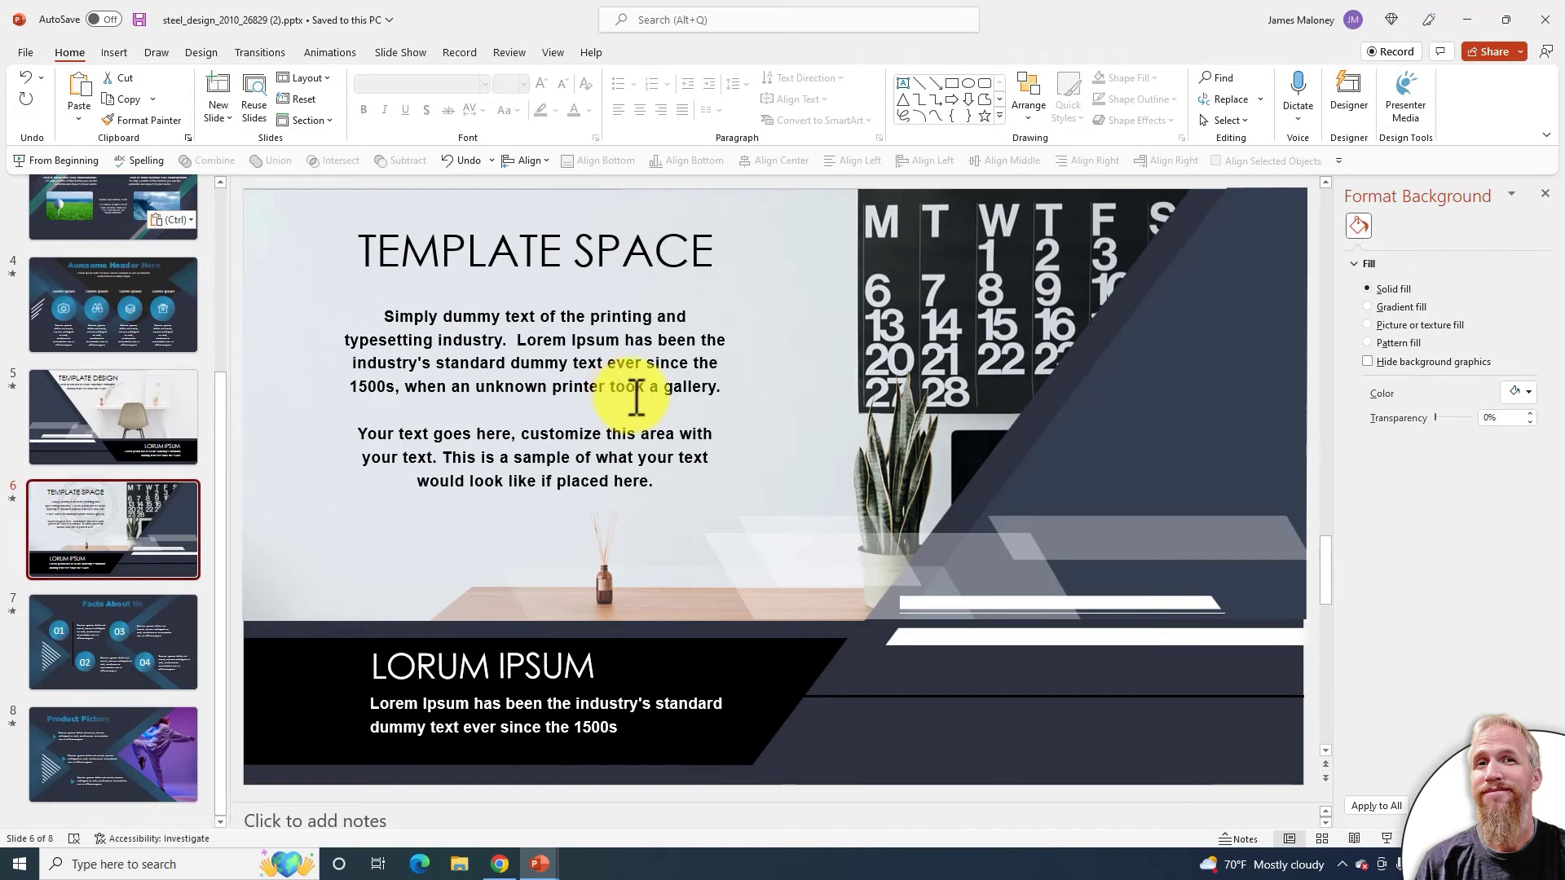
{"action": "left_click", "coordinate": [1267, 407]}
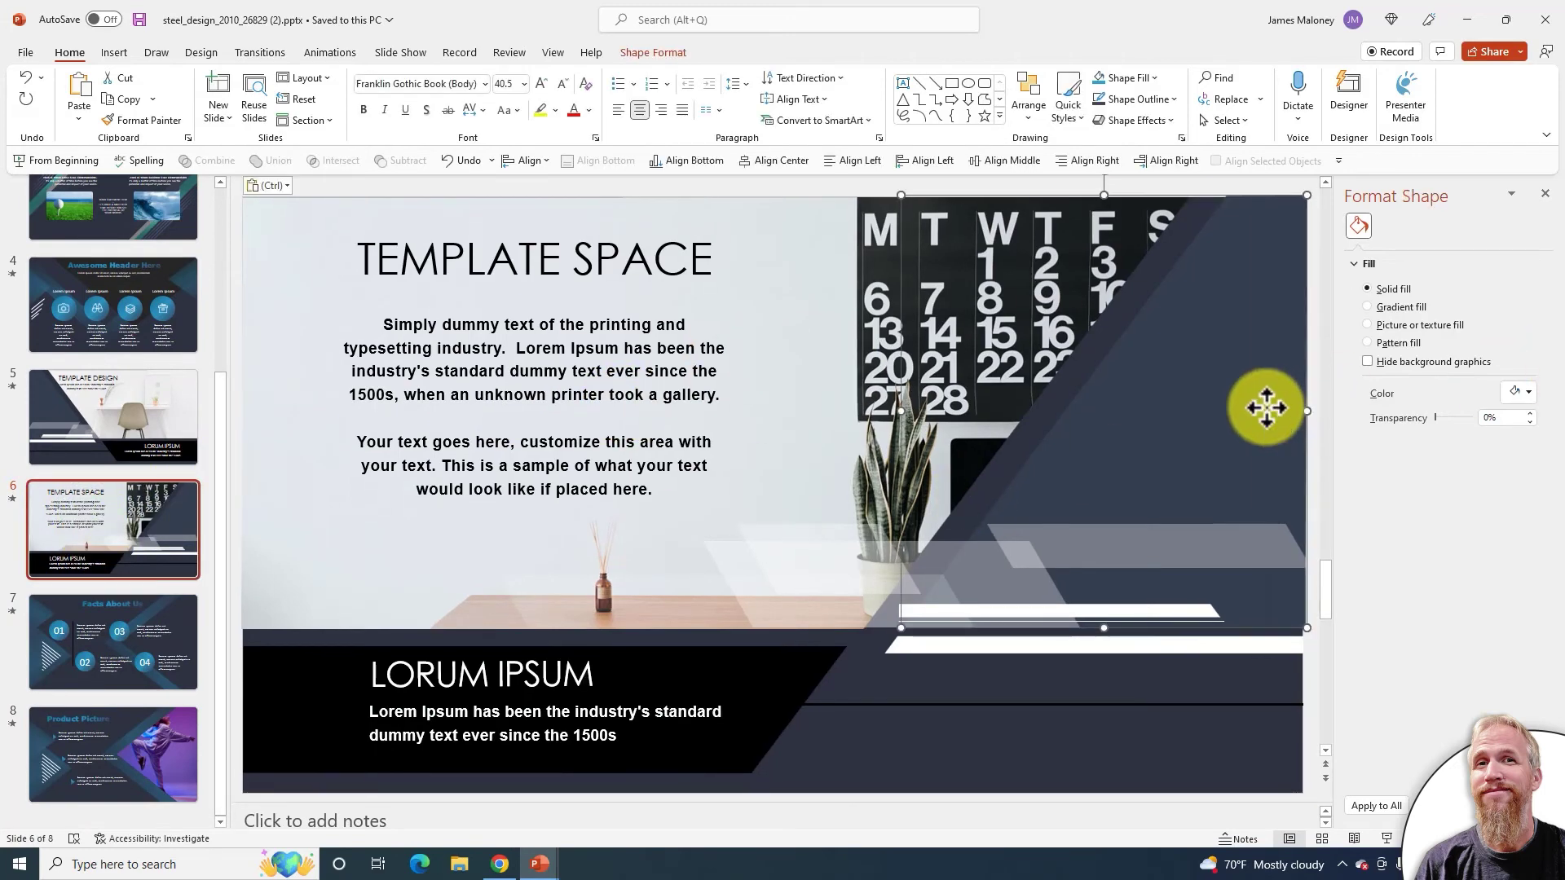
{"action": "right_click", "coordinate": [1208, 423]}
{"action": "right_click", "coordinate": [1099, 761]}
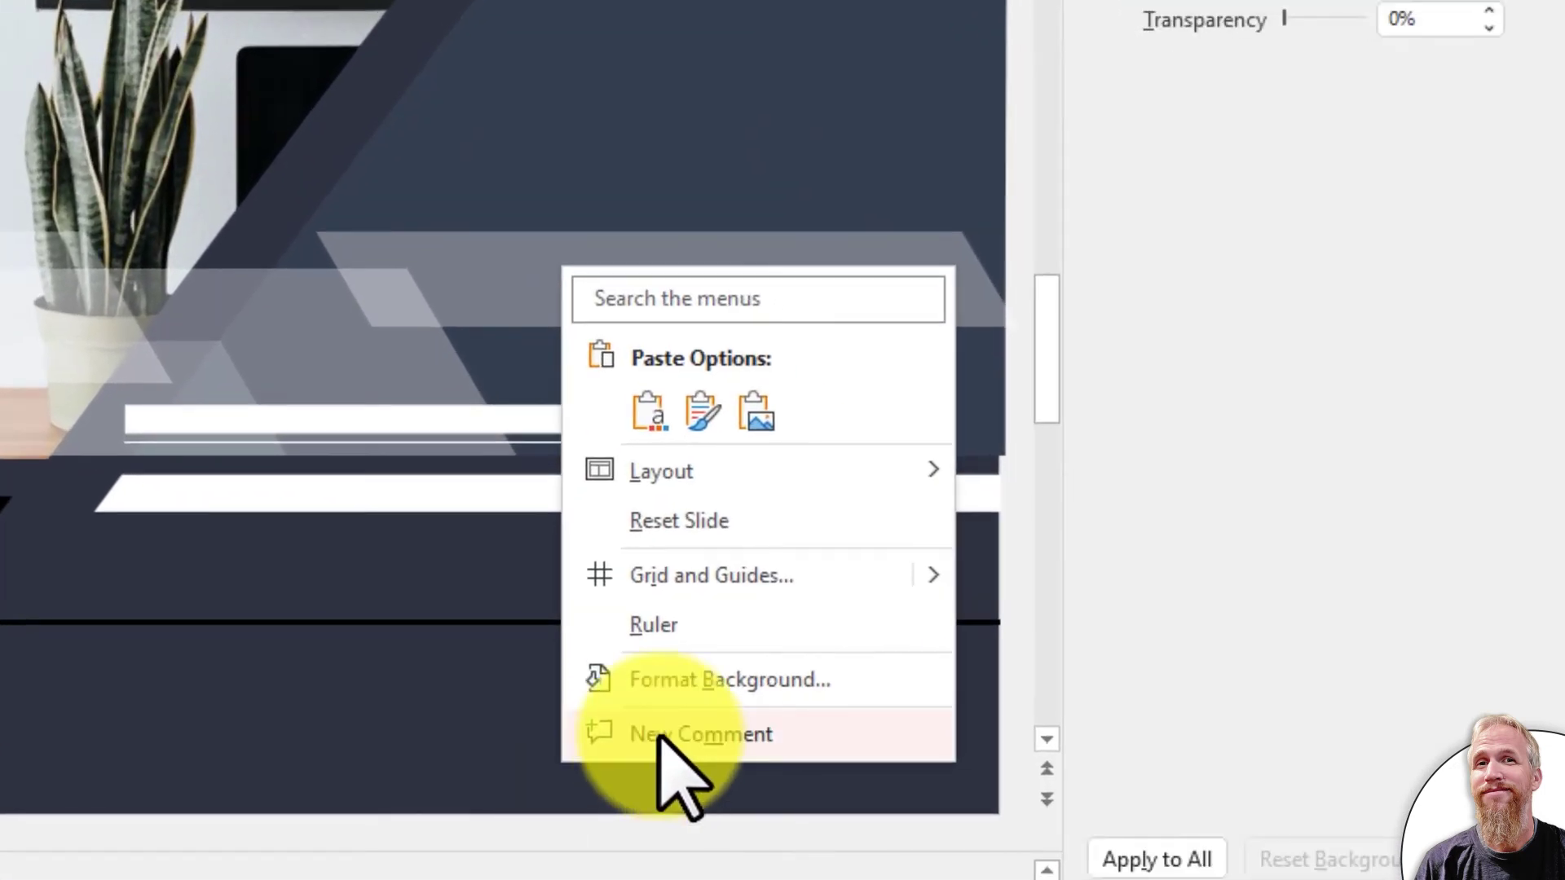
{"action": "left_click", "coordinate": [673, 684]}
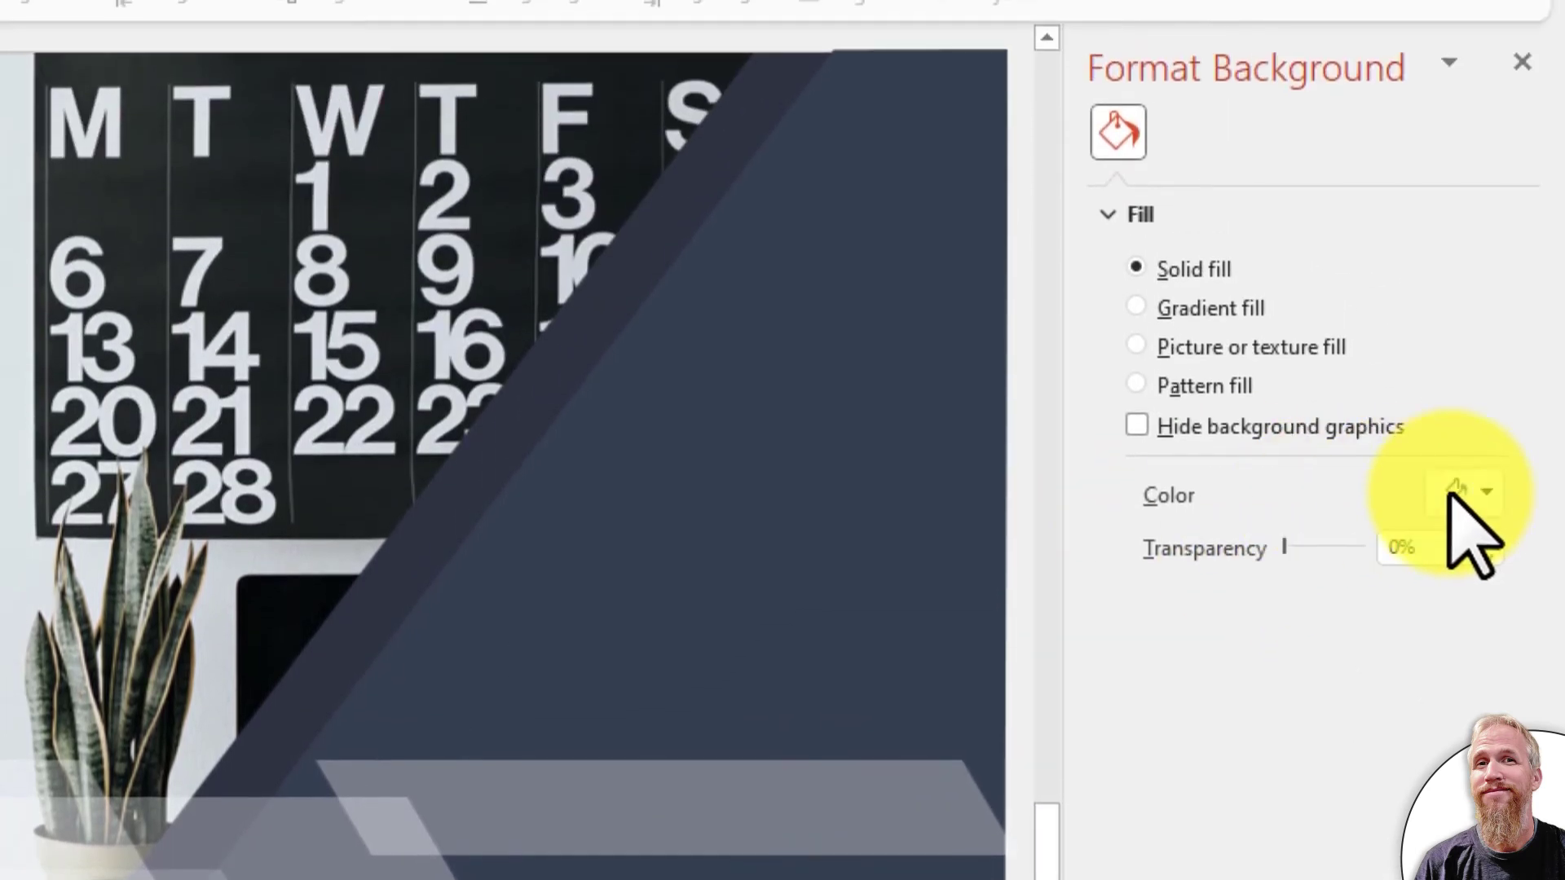
{"action": "left_click", "coordinate": [1457, 491]}
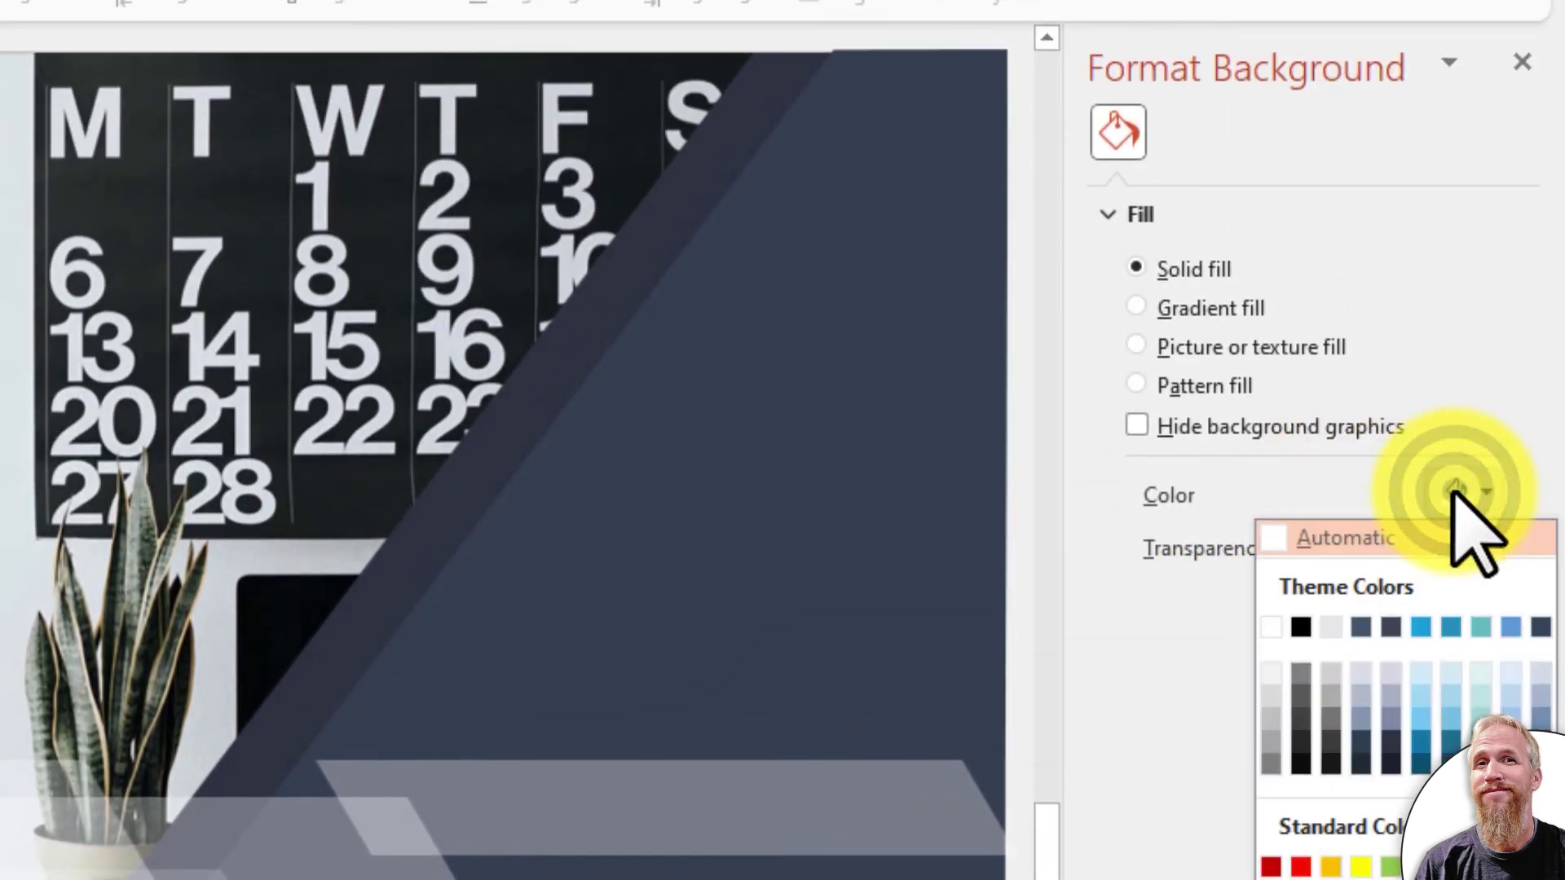
{"action": "left_click", "coordinate": [1450, 489]}
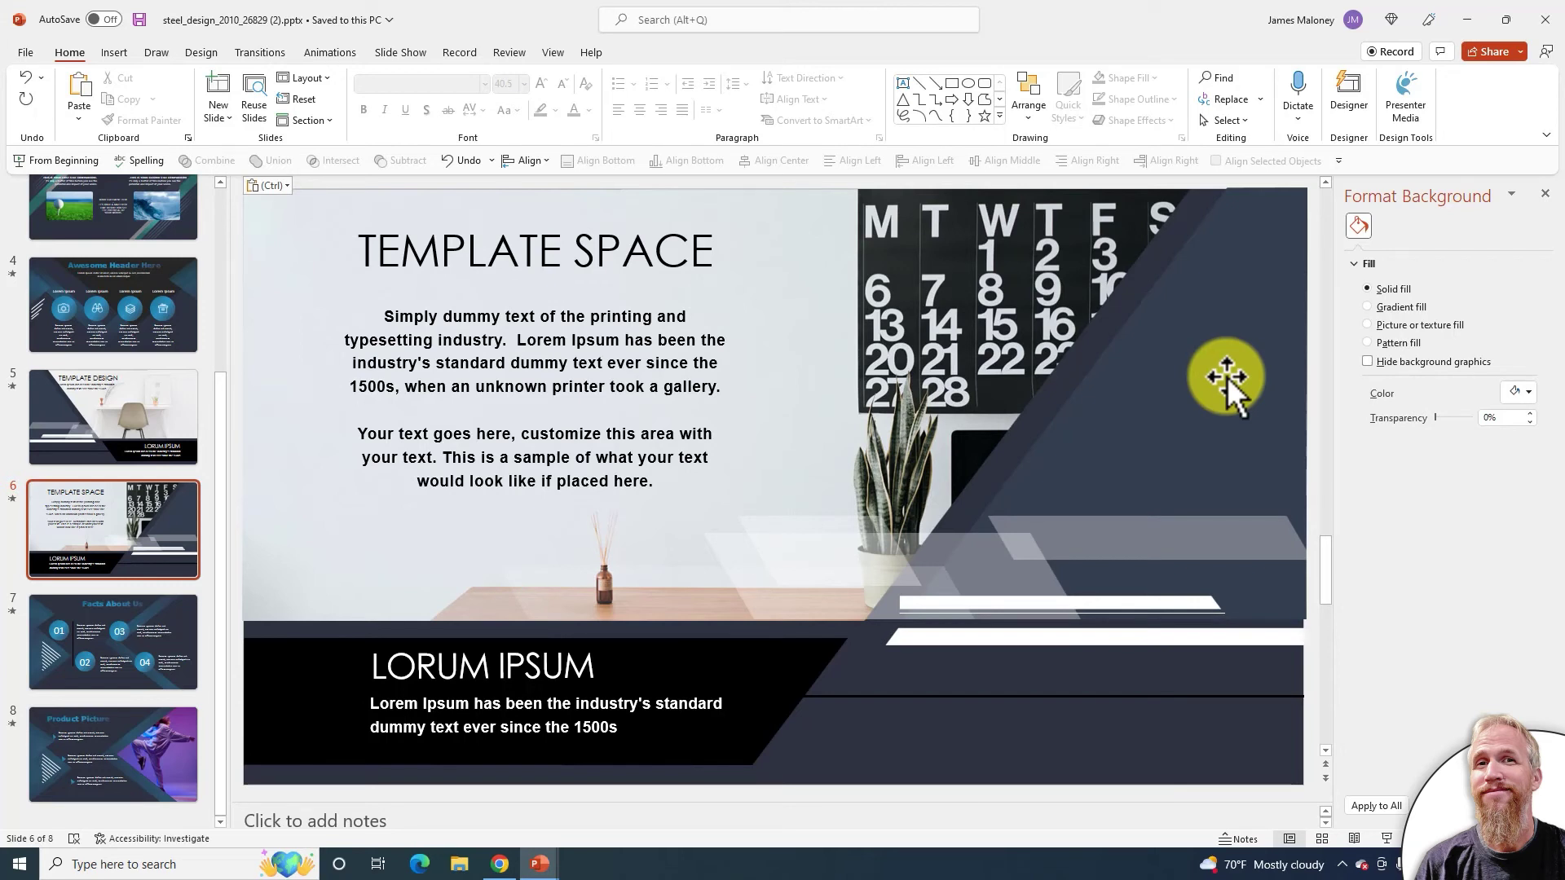
{"action": "left_click", "coordinate": [202, 497]}
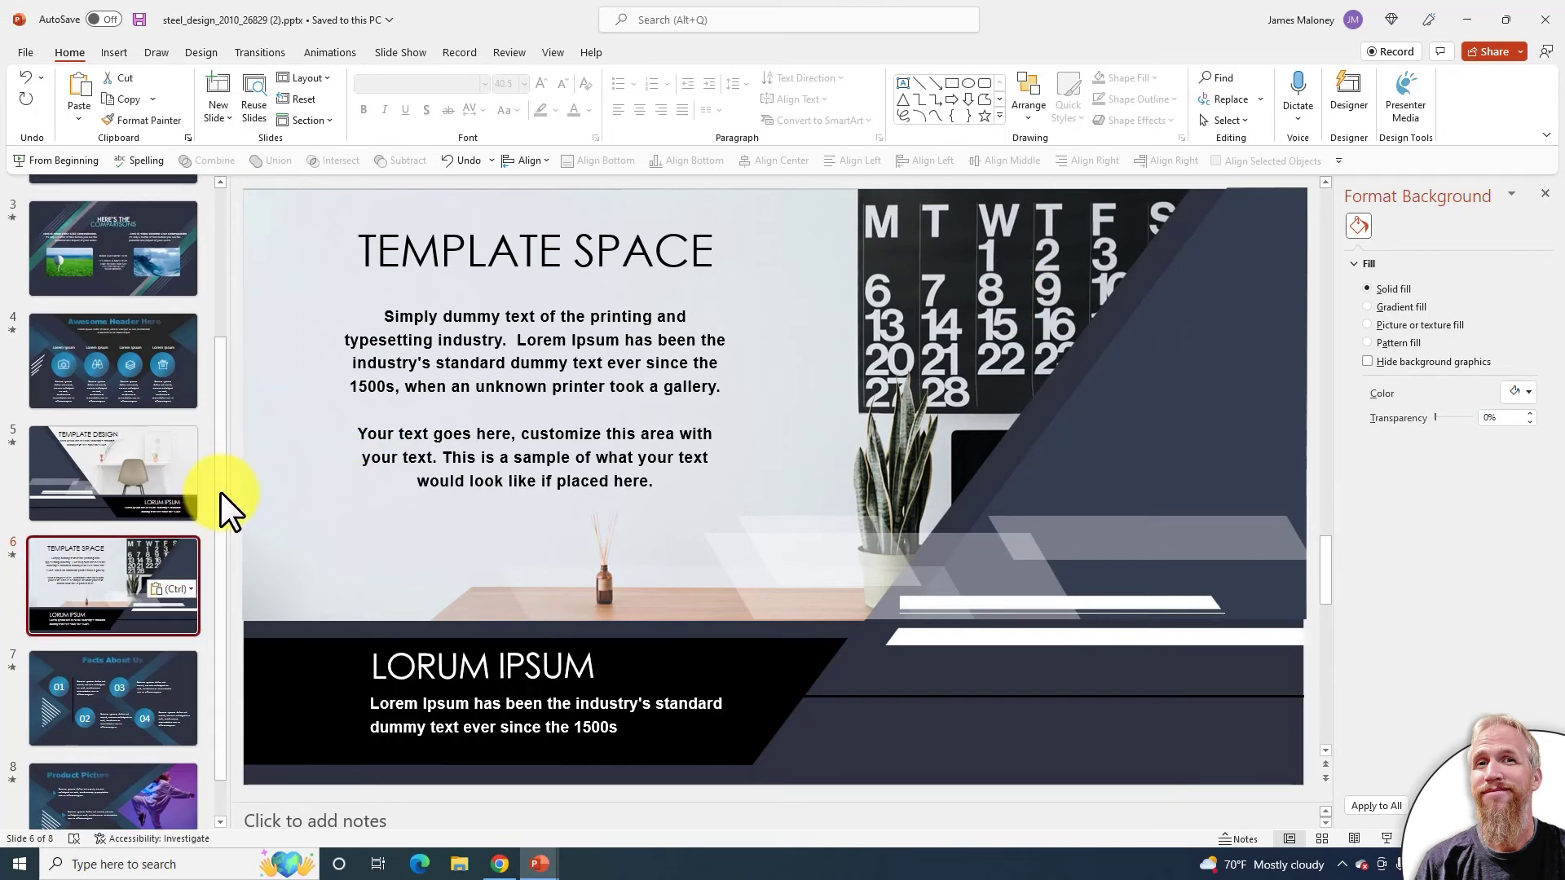
{"action": "scroll", "coordinate": [218, 491], "scroll_direction": "up", "scroll_amount": 5}
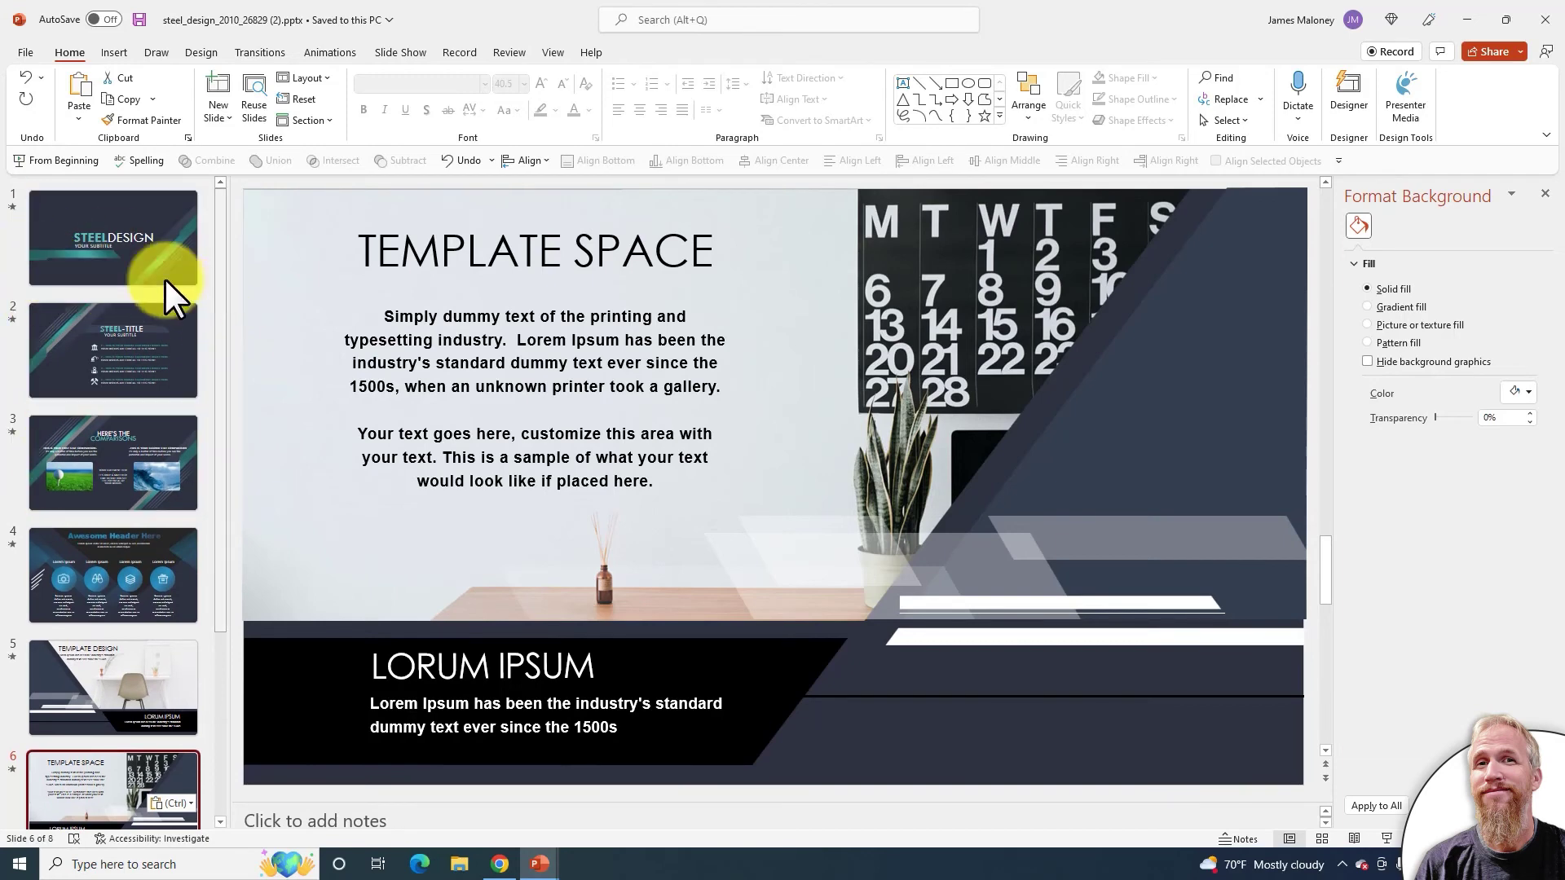
Step: Page through the STEELDESIGN title, Facts About Us and TEMPLATE DESIGN slides of the eight-slide deck
{"action": "left_click", "coordinate": [127, 218]}
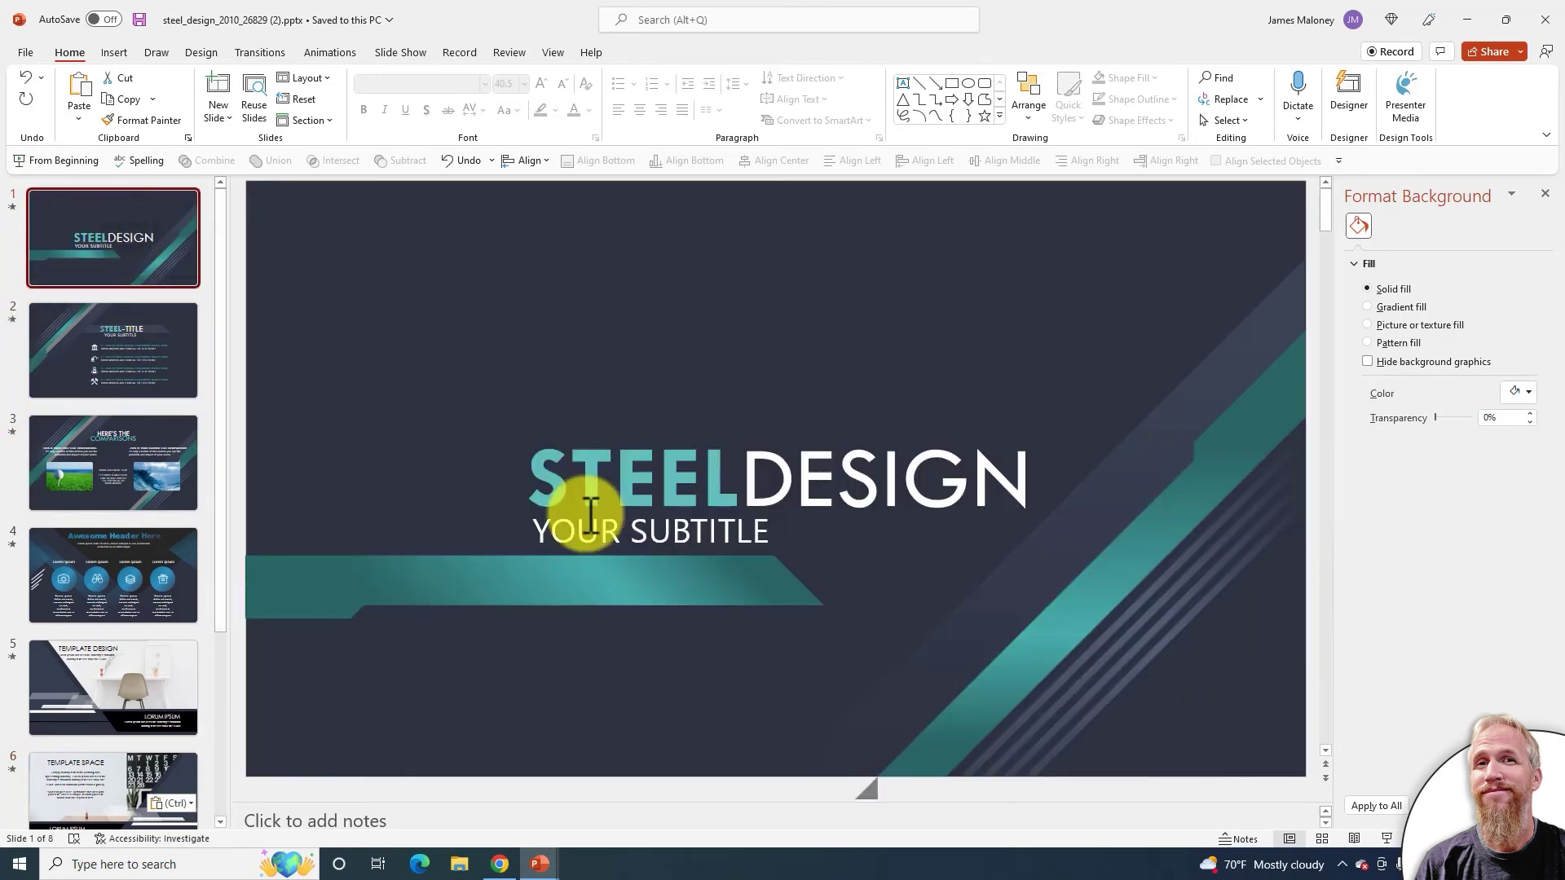
{"action": "scroll", "coordinate": [574, 517], "scroll_direction": "down", "scroll_amount": 1}
{"action": "scroll", "coordinate": [139, 559], "scroll_direction": "down", "scroll_amount": 3}
{"action": "left_click", "coordinate": [131, 649]}
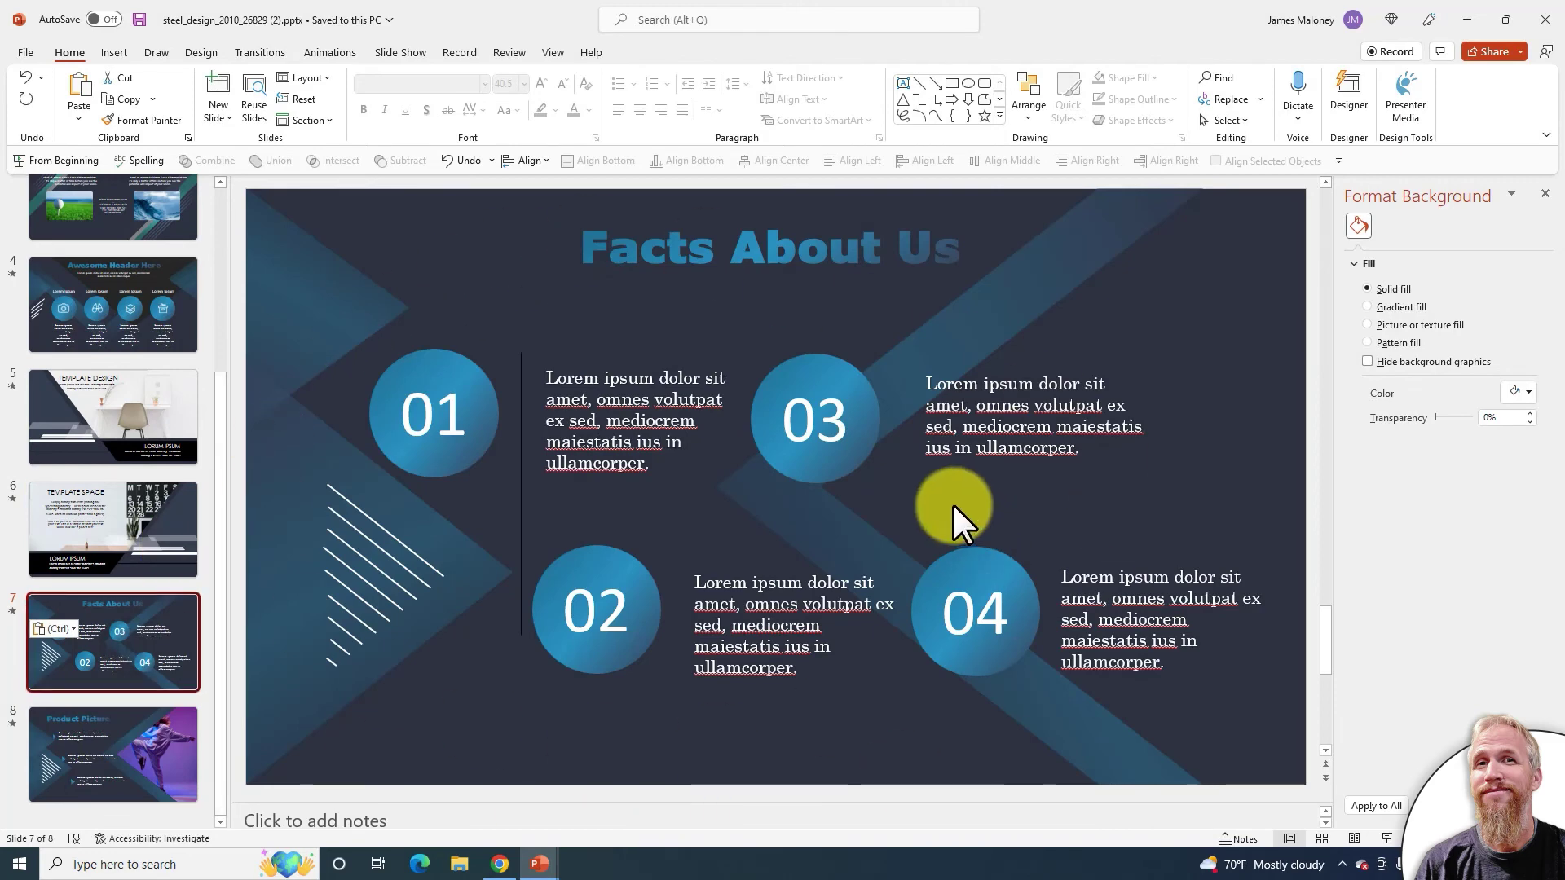
{"action": "scroll", "coordinate": [490, 750], "scroll_direction": "down", "scroll_amount": 2}
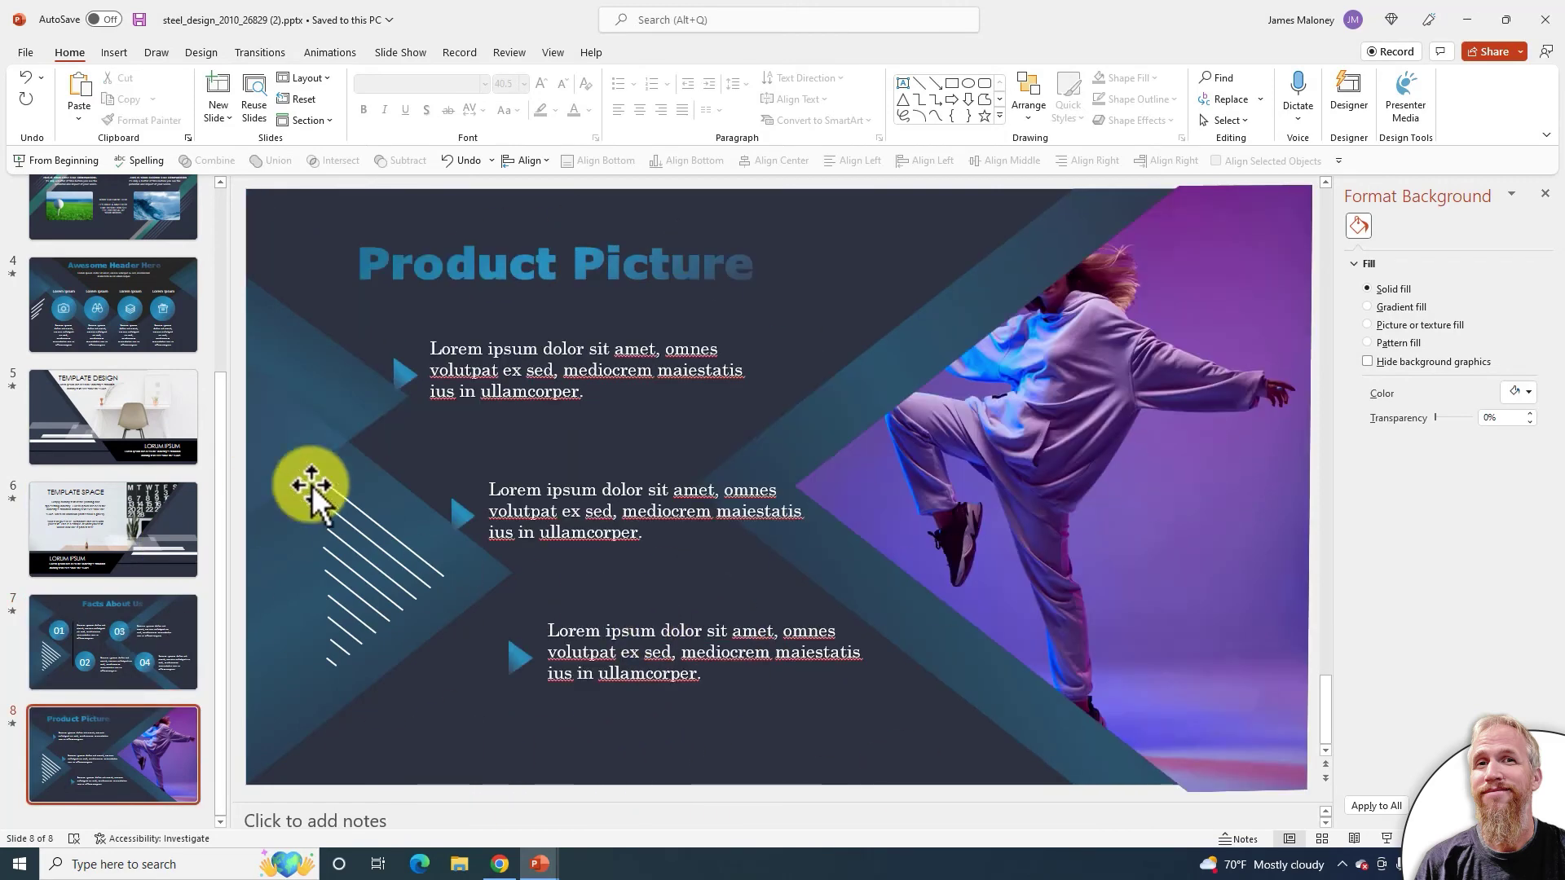
{"action": "left_click", "coordinate": [124, 422]}
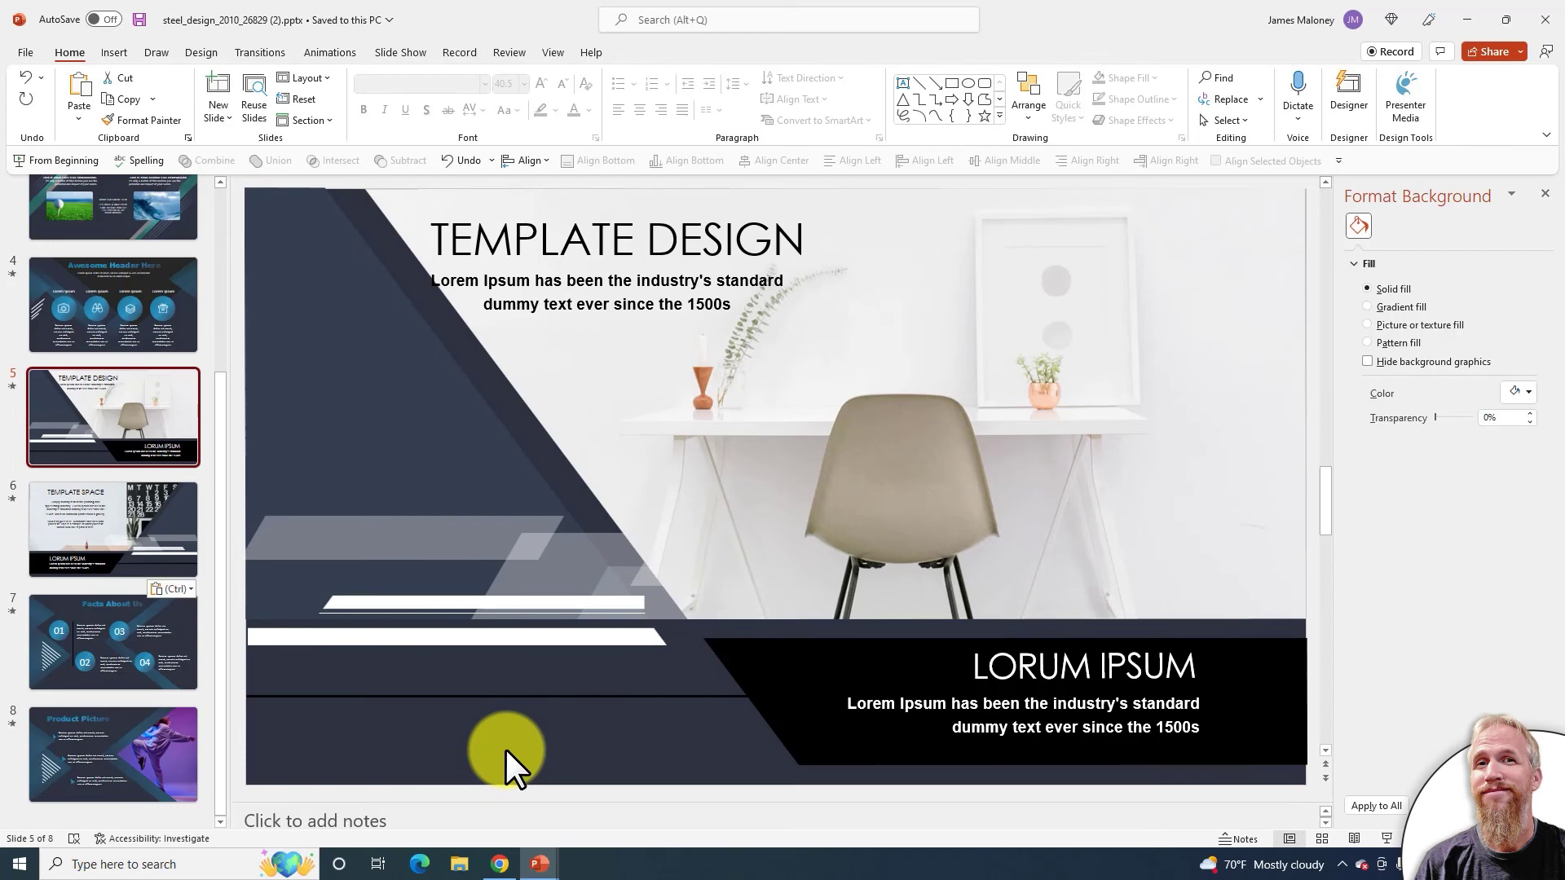
{"action": "scroll", "coordinate": [505, 748], "scroll_direction": "down", "scroll_amount": 1}
{"action": "scroll", "coordinate": [505, 748], "scroll_direction": "up", "scroll_amount": 4}
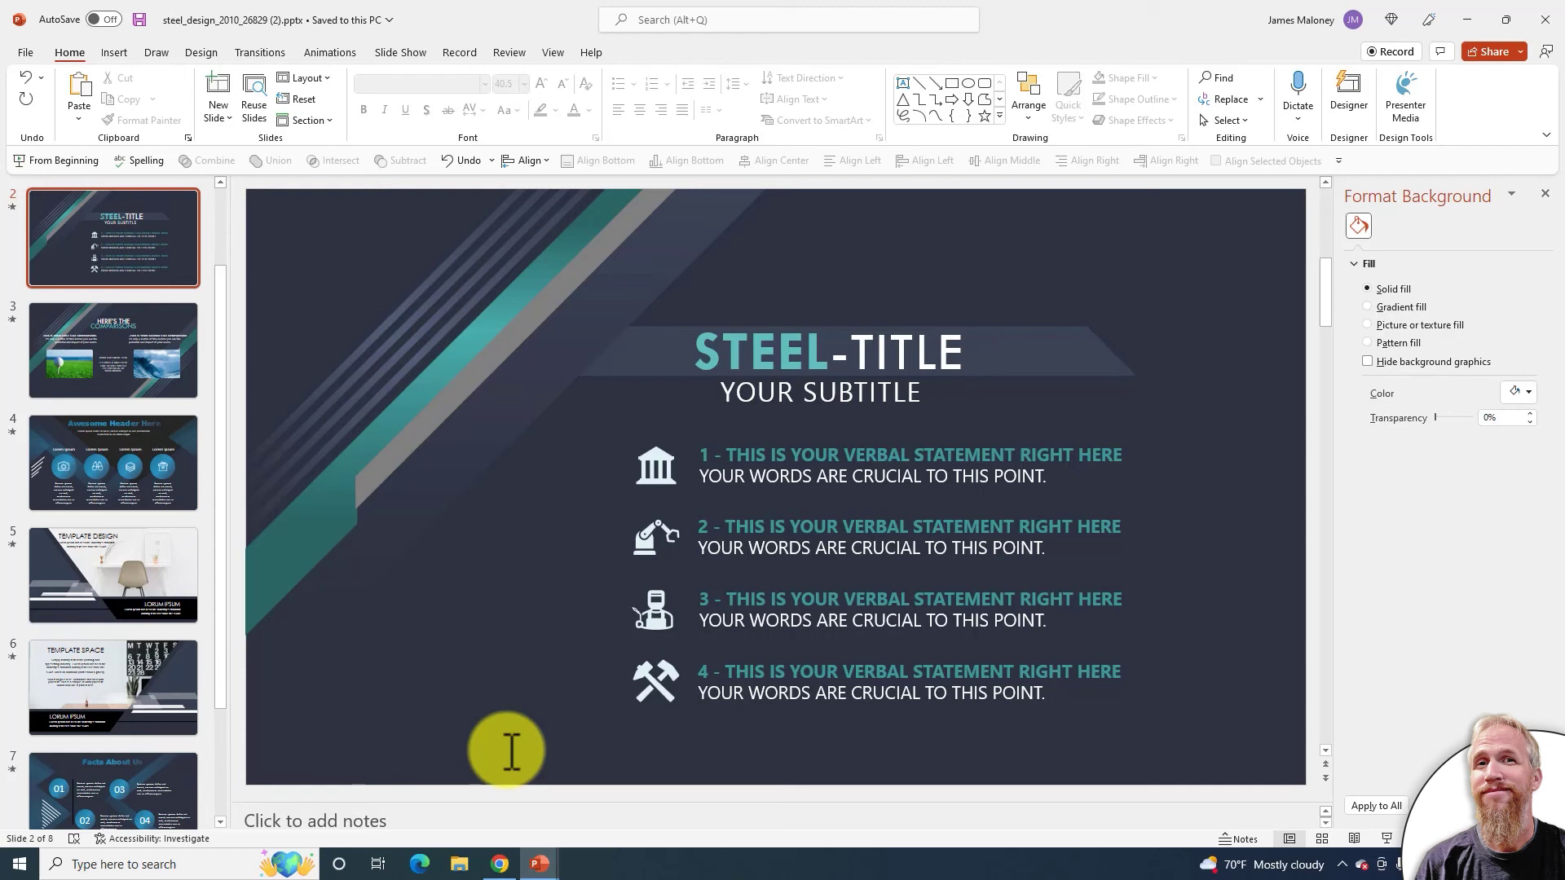
{"action": "scroll", "coordinate": [141, 577], "scroll_direction": "down", "scroll_amount": 3}
{"action": "key", "text": "ctrl+v"}
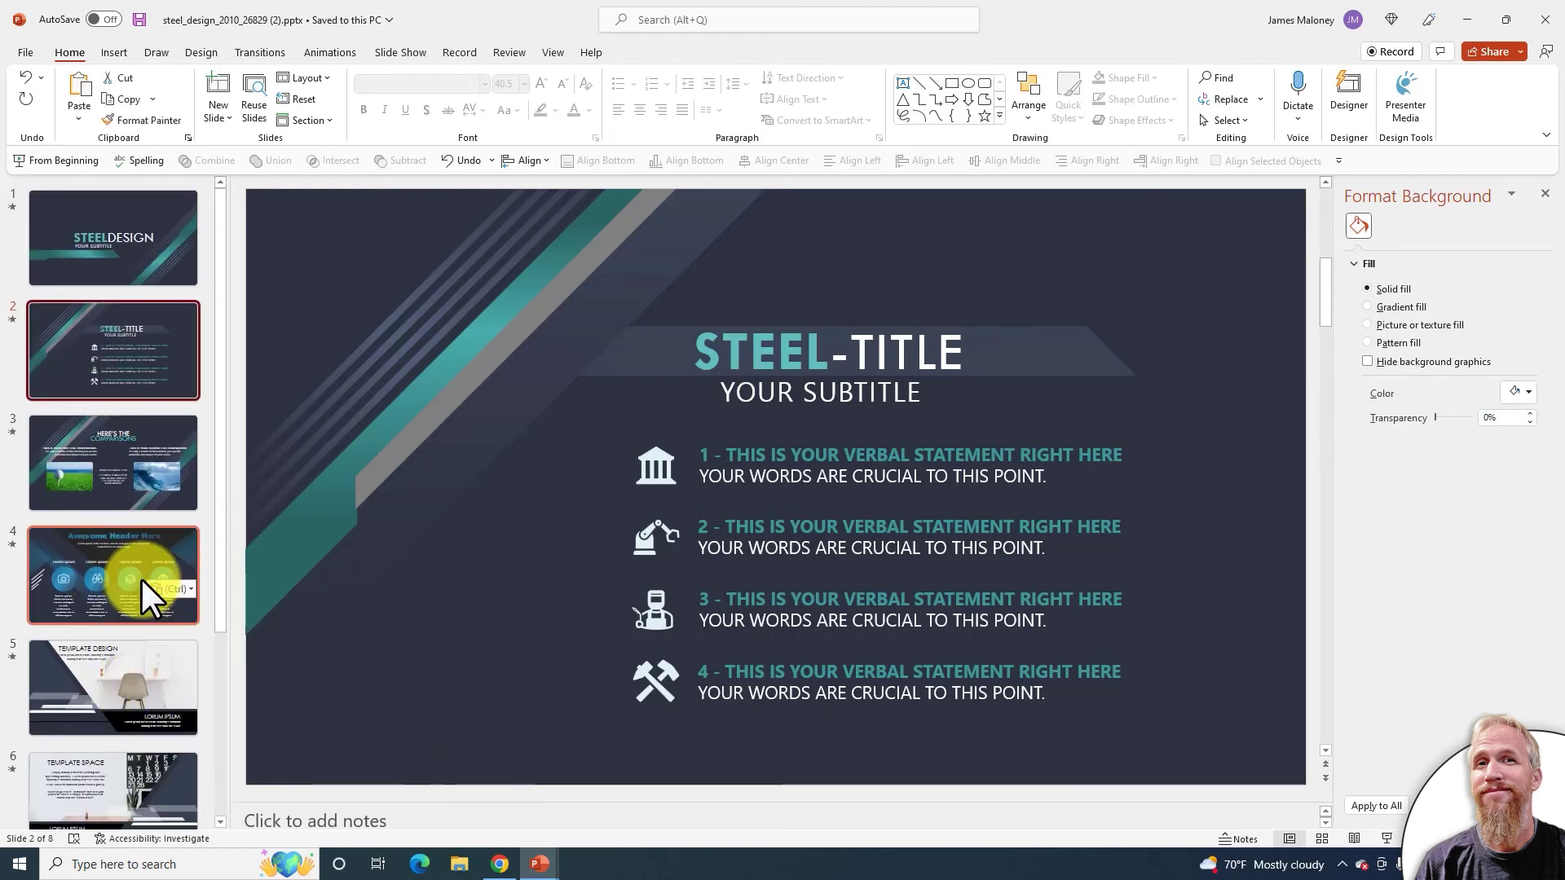